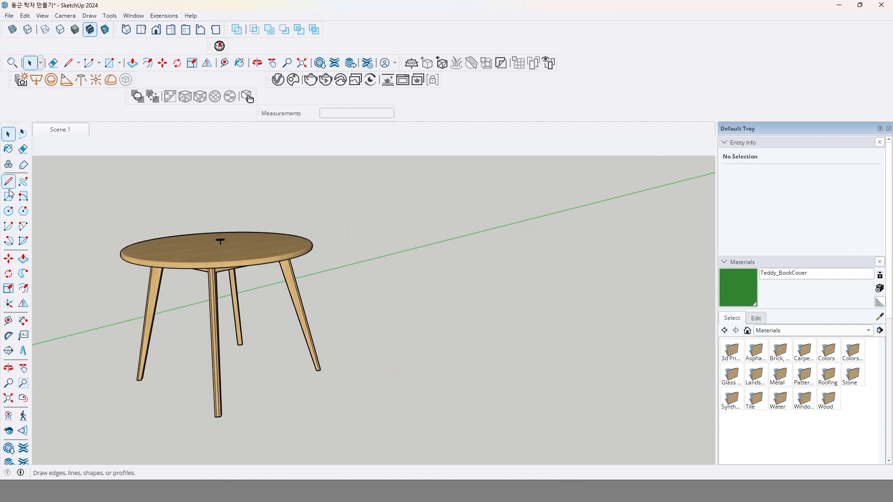
Measure the tabletop's radius from its centre and the vertical height from the tabletop to the foot of a leg.
click(8, 321)
middle_drag(185, 294, 197, 340)
scroll(222, 233, up, 2)
scroll(220, 236, up, 2)
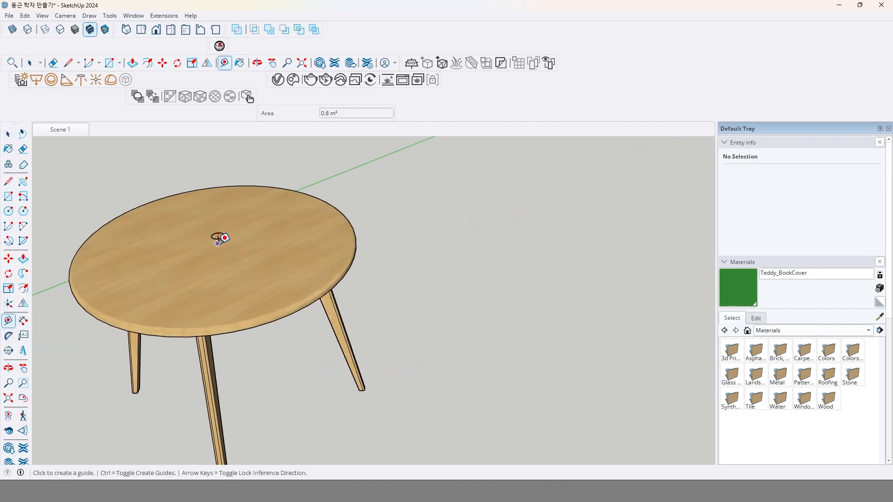
click(219, 241)
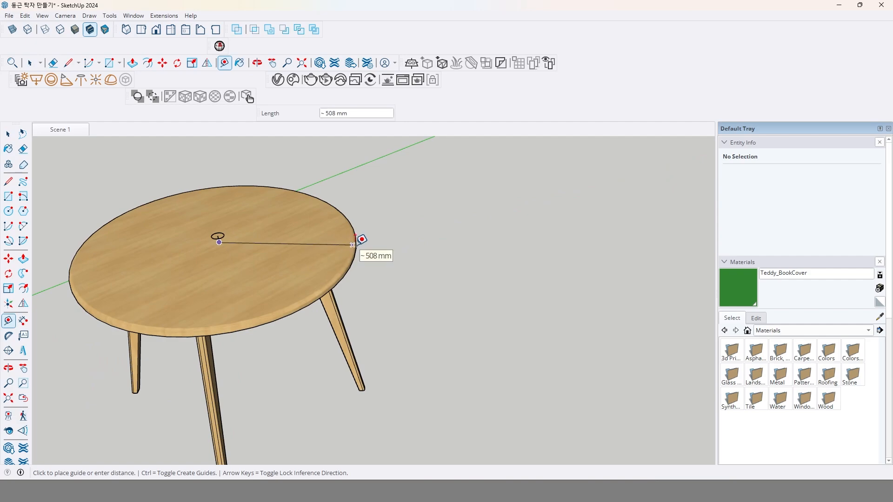
middle_drag(299, 295, 230, 385)
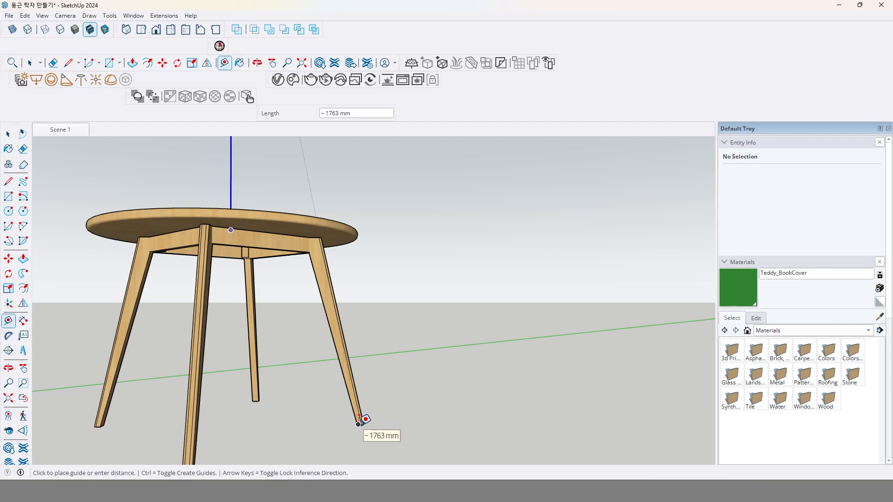
key(Up)
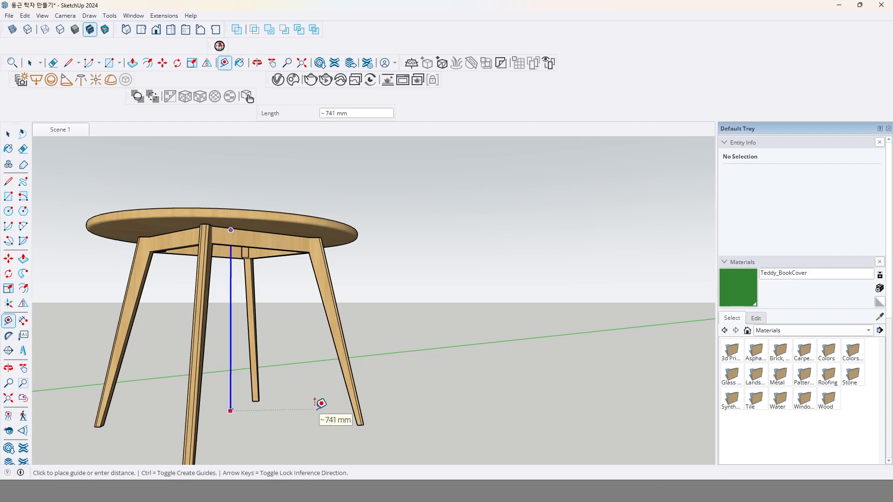
key(Escape)
Draw a 500 by 100 mm rectangle on the ground beside the round table.
middle_drag(280, 273, 208, 242)
middle_drag(299, 273, 339, 343)
scroll(302, 310, down, 5)
click(9, 197)
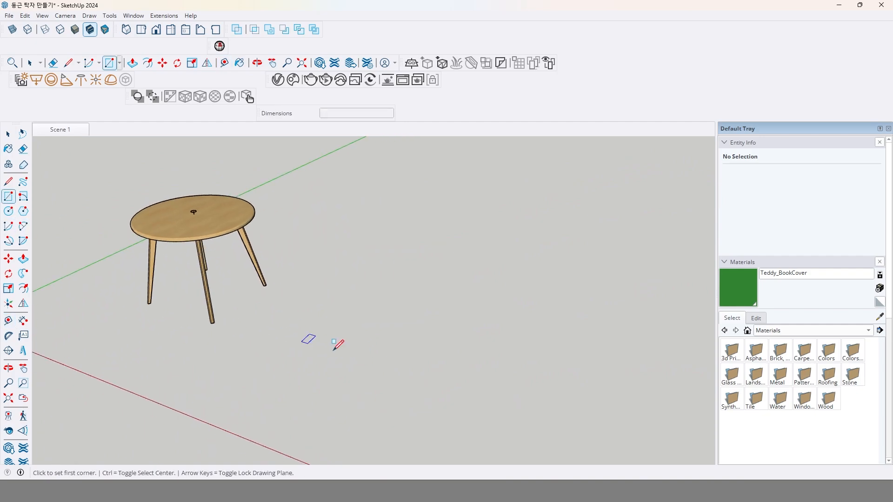
click(371, 345)
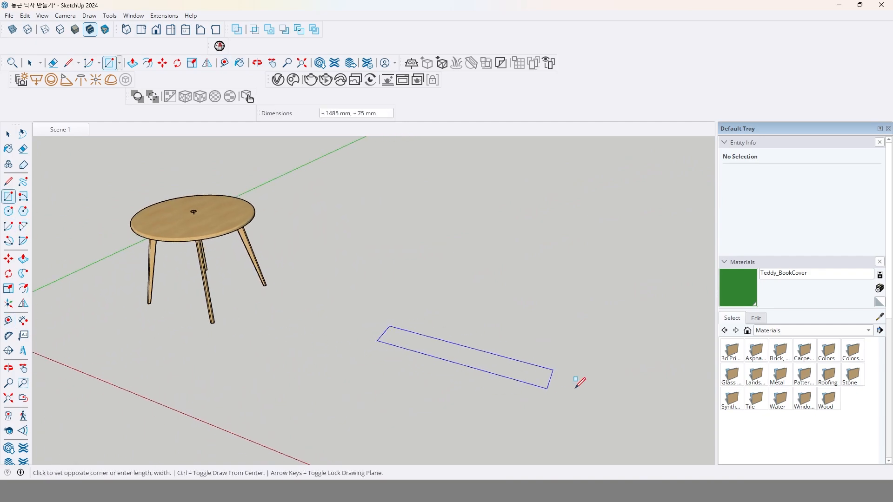
click(543, 366)
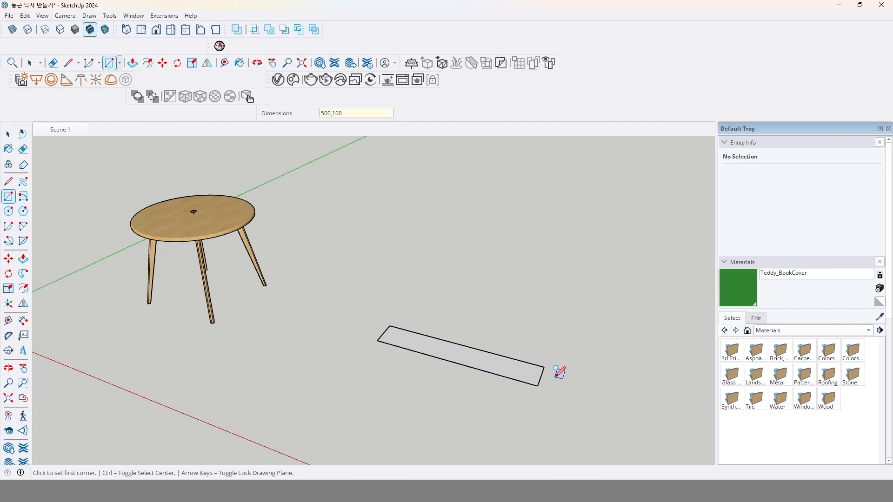
text(500,100)
key(Return)
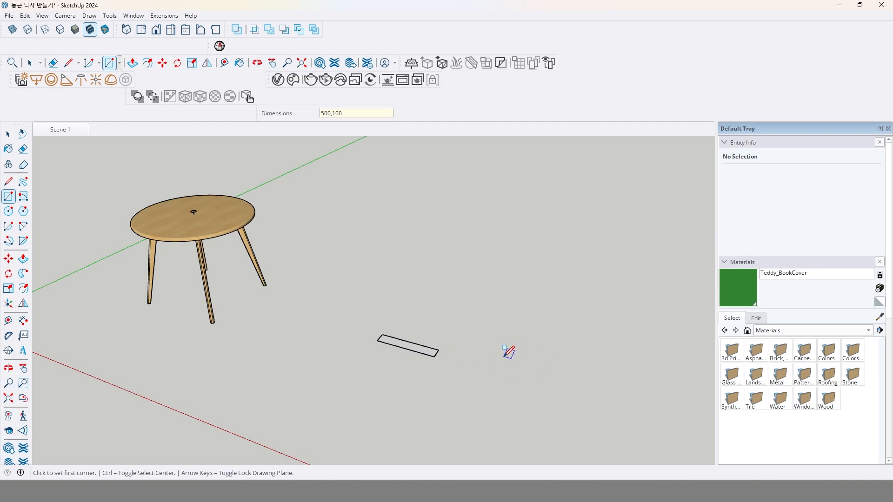
Extrude the ground rectangle upward into a thin flat bar with Push/Pull.
scroll(399, 358, up, 3)
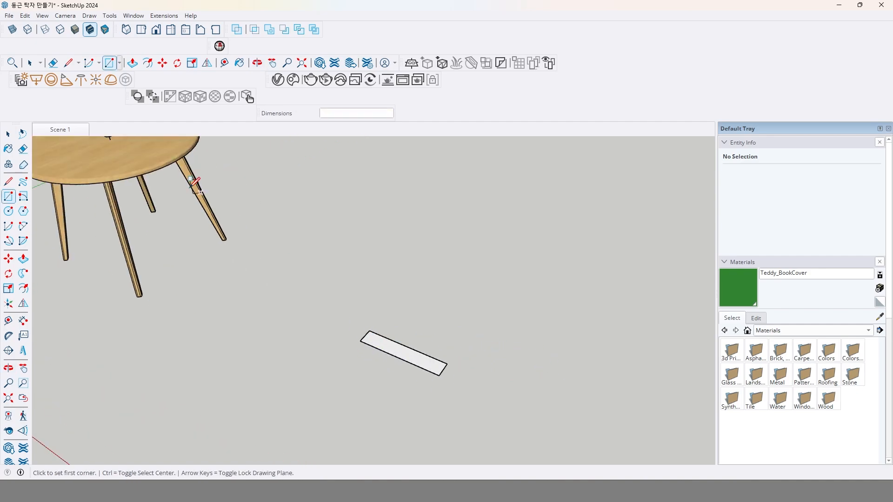
shift+middle_drag(191, 191, 273, 268)
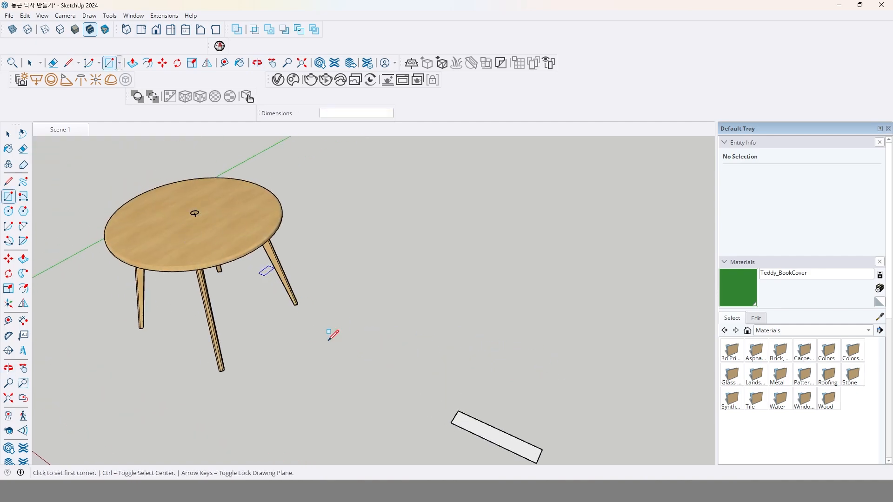
middle_drag(333, 334, 233, 279)
key(p)
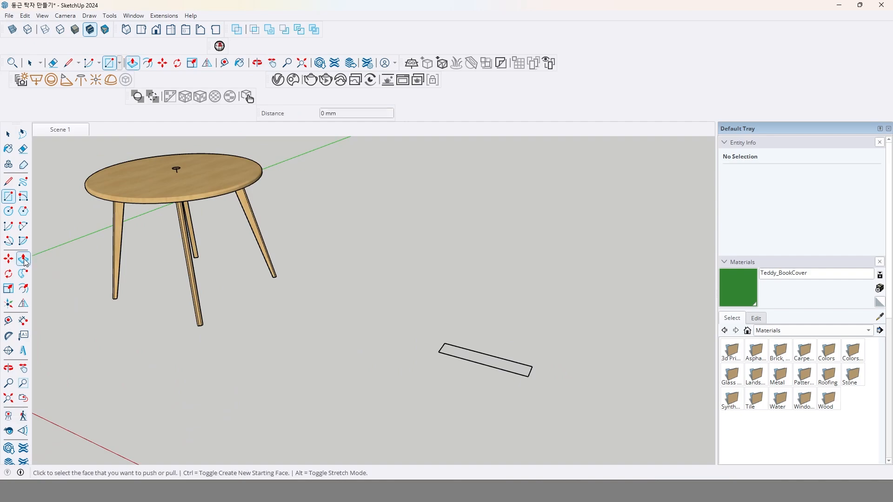
click(467, 358)
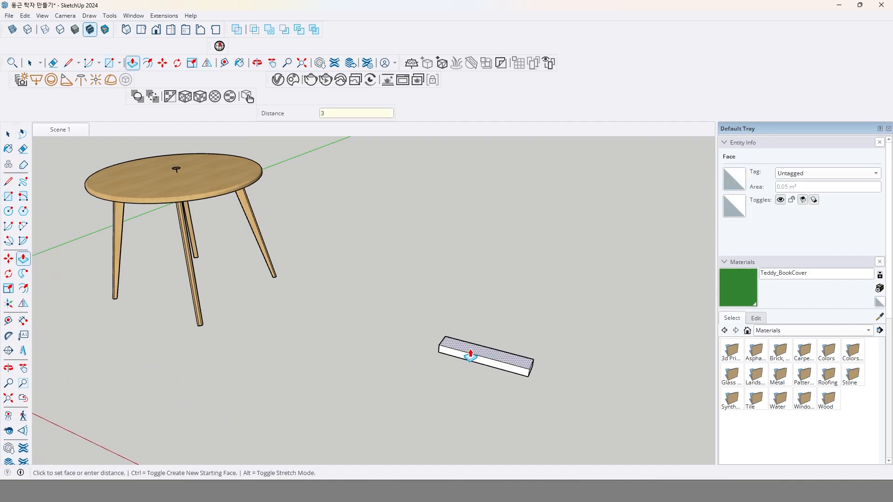
key(Return)
key(space)
middle_drag(489, 385, 489, 374)
scroll(489, 374, up, 5)
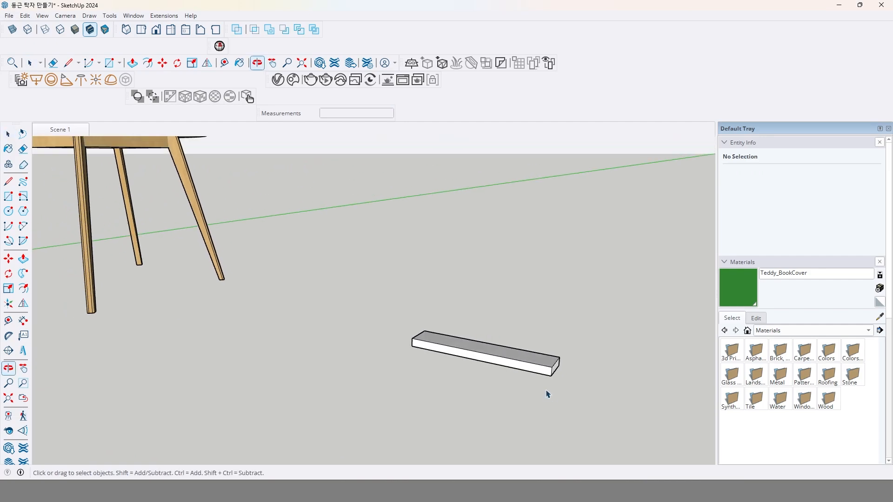
middle_drag(547, 359, 553, 374)
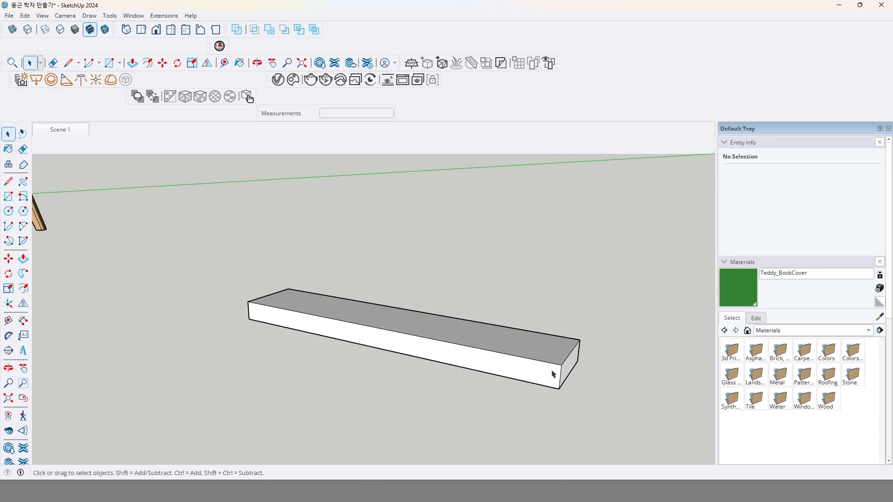
click(23, 226)
scroll(470, 359, up, 3)
scroll(575, 371, up, 2)
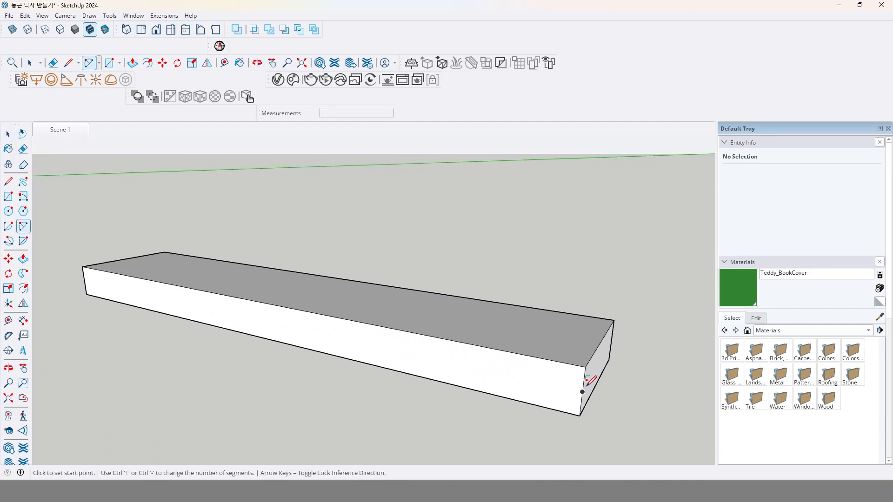
scroll(596, 376, down, 2)
scroll(589, 379, up, 2)
scroll(585, 381, up, 1)
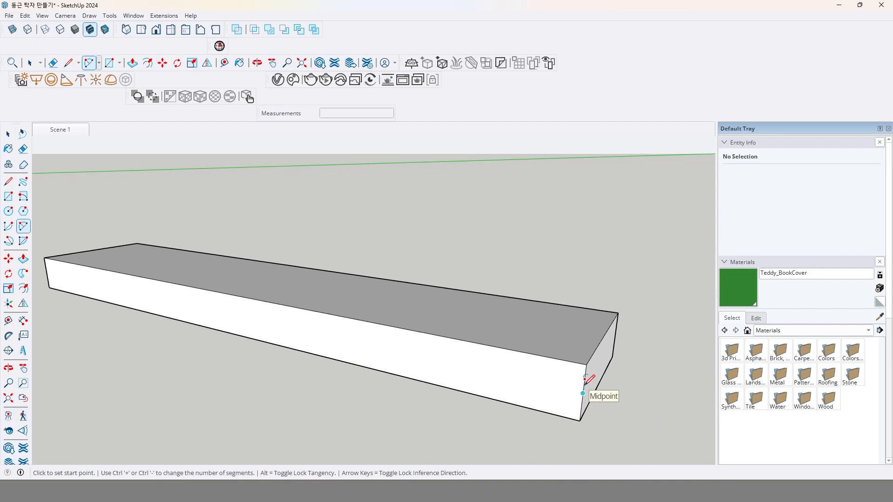
key(space)
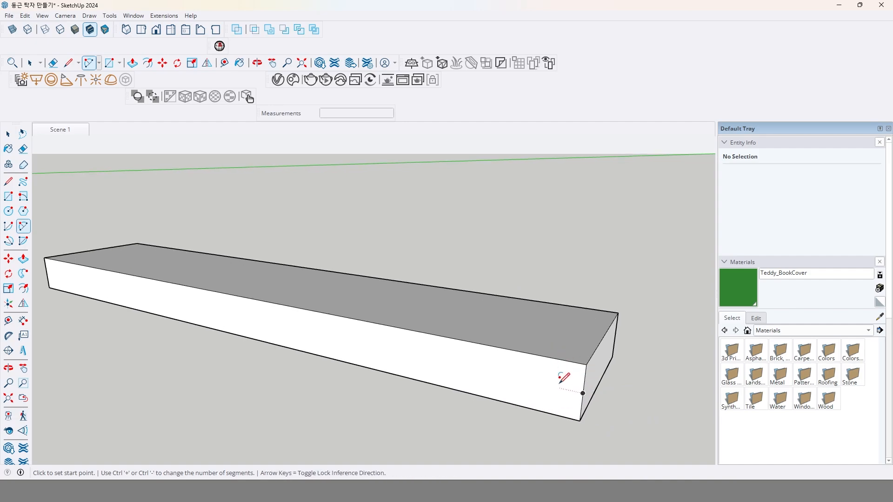
Select all connected faces and edges of the bar and make them a group.
click(540, 377)
triple_click(521, 381)
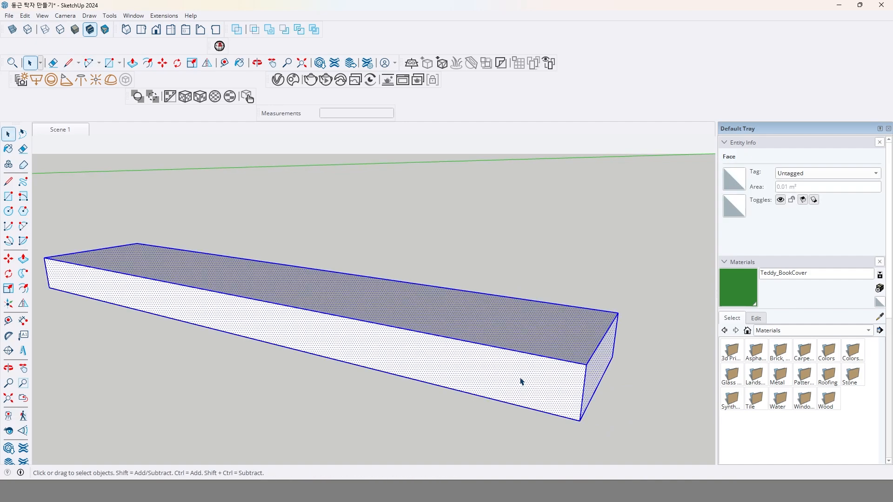
right_click(520, 378)
click(570, 269)
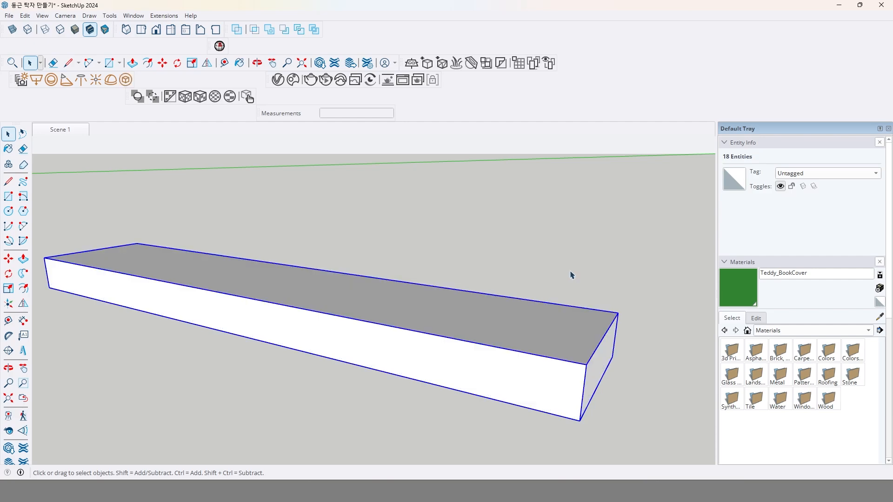
Draw a tangent arc with a radius of about 13 mm across the upper corner of the bar's long front face.
click(23, 226)
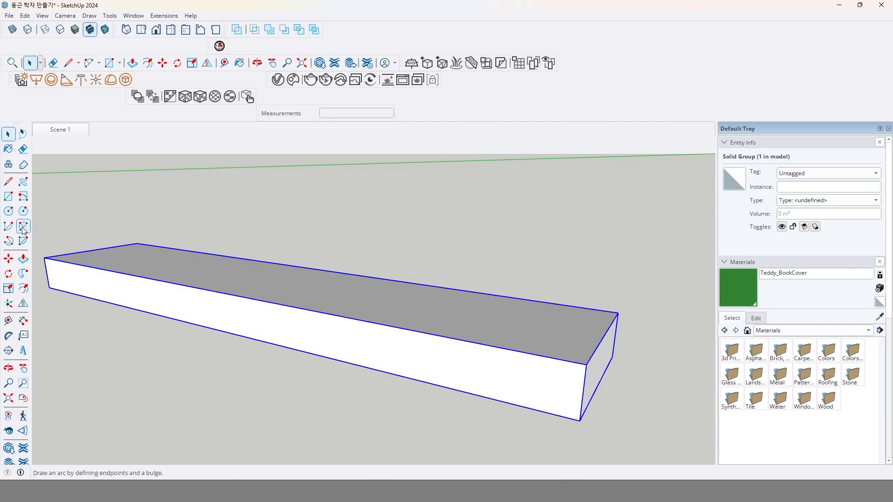
click(559, 359)
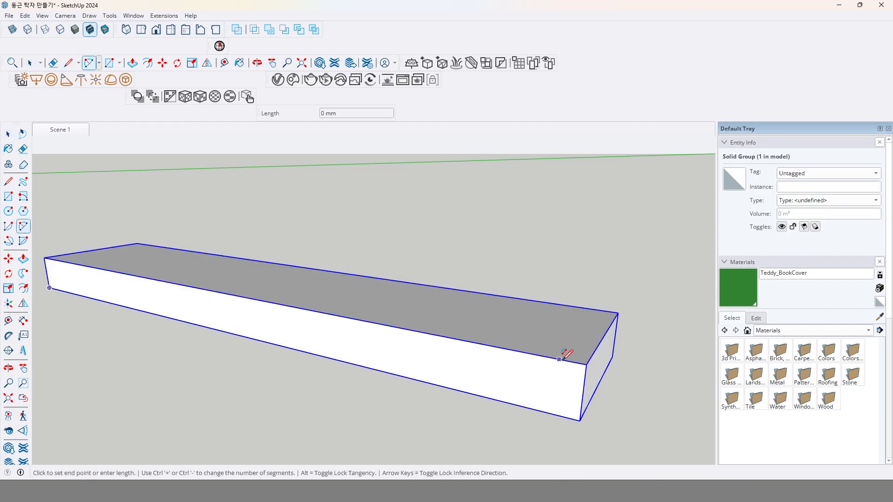
double_click(584, 386)
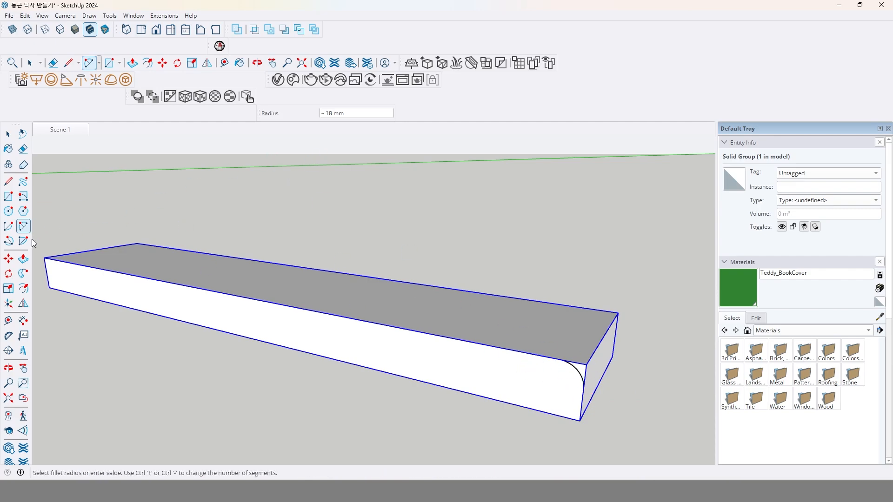
Mirror a copy of the corner arc onto the lower corner of the front face, offsetting the horizontal mirror plane about 9 mm.
key(space)
click(580, 377)
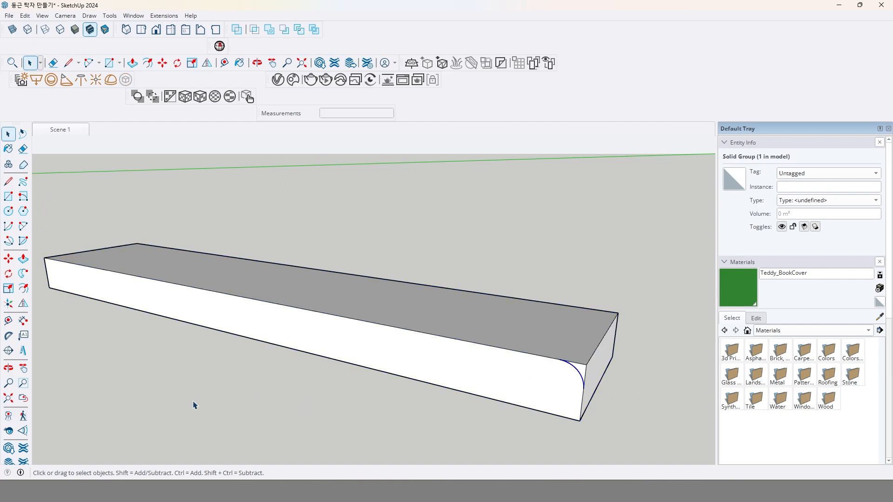
click(24, 304)
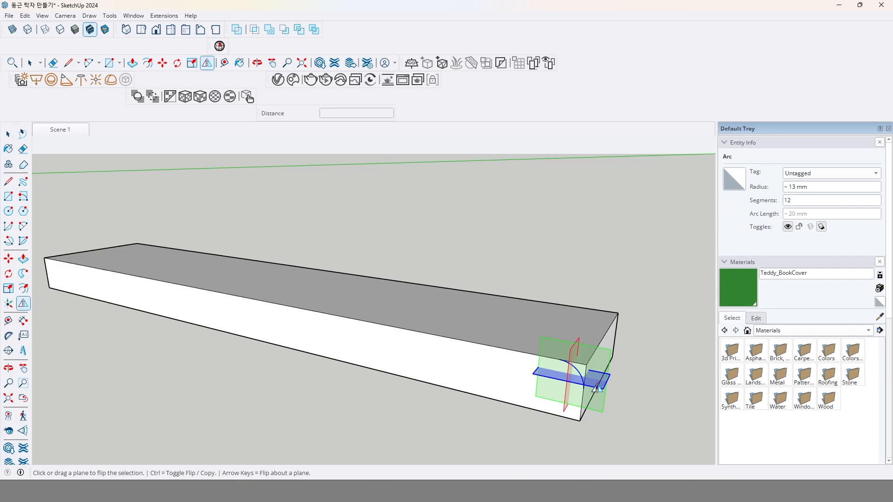
scroll(598, 393, up, 2)
middle_drag(598, 405, 599, 375)
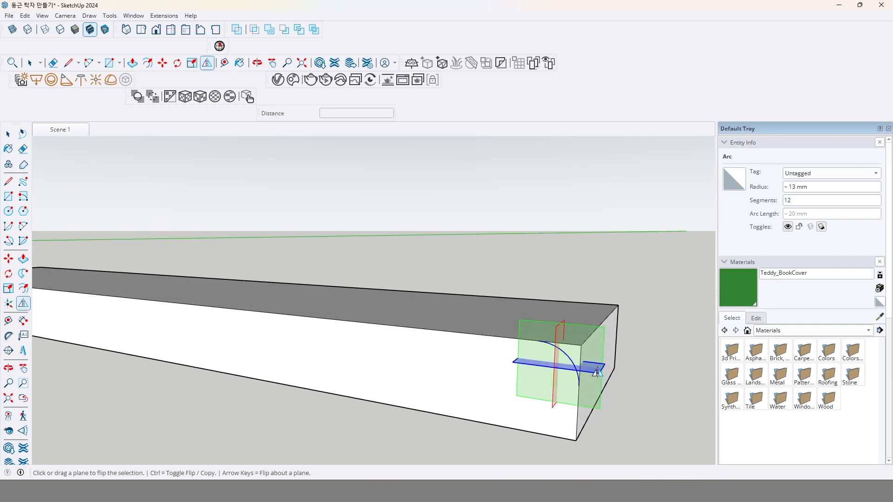
drag(596, 371, 576, 401)
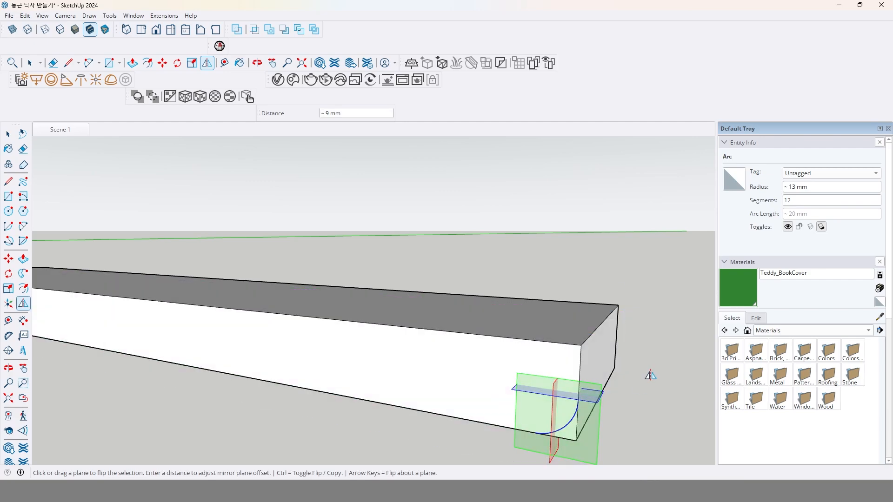
key(ctrl)
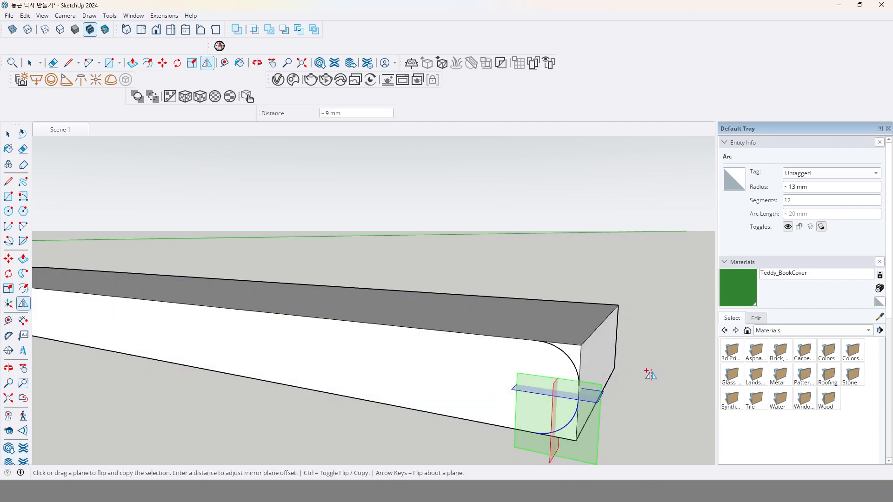
Explode the bar's group so that the two corner arcs divide its front face.
key(space)
right_click(542, 370)
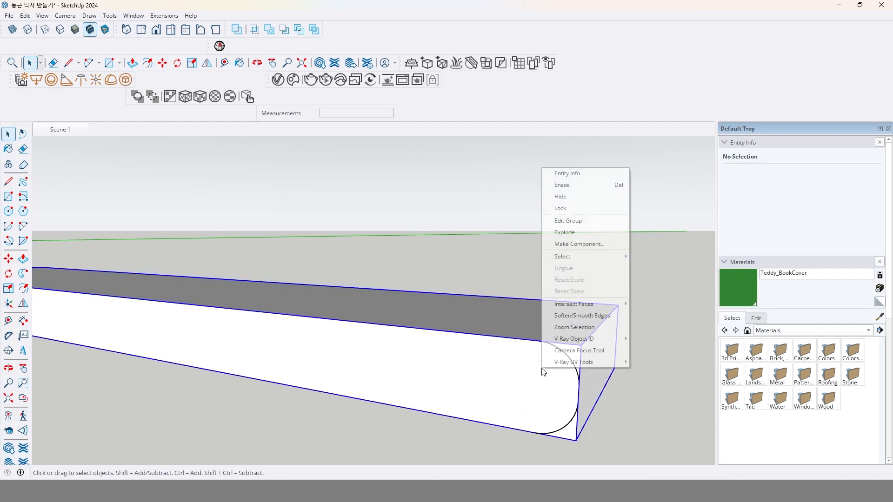
click(595, 232)
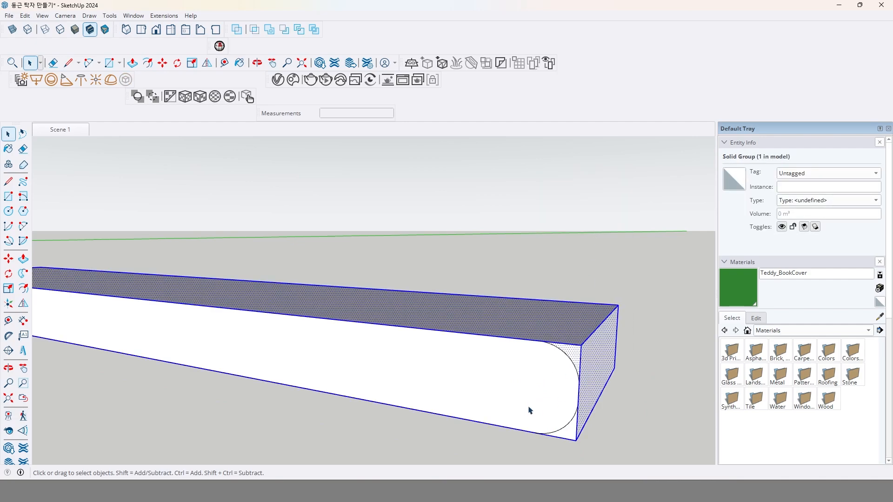
Keep only the rounded front face by copying it, deleting the whole bar and pasting the face in place.
scroll(523, 406, down, 4)
click(514, 375)
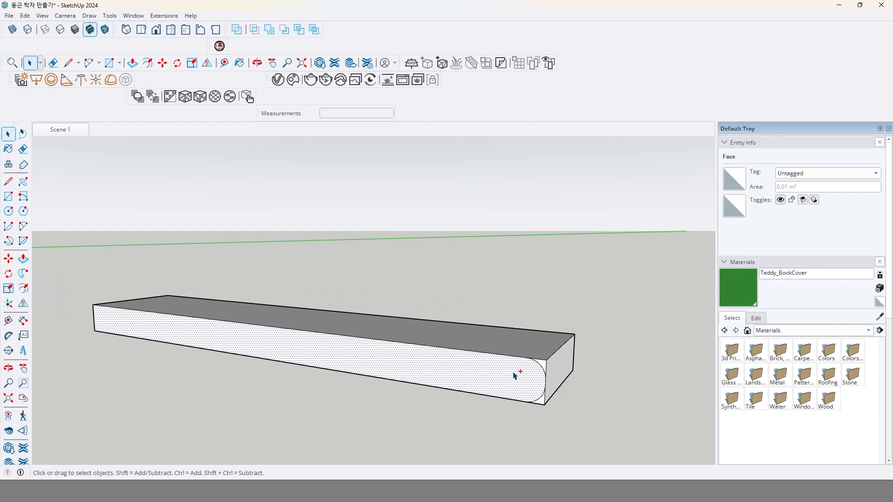
triple_click(475, 375)
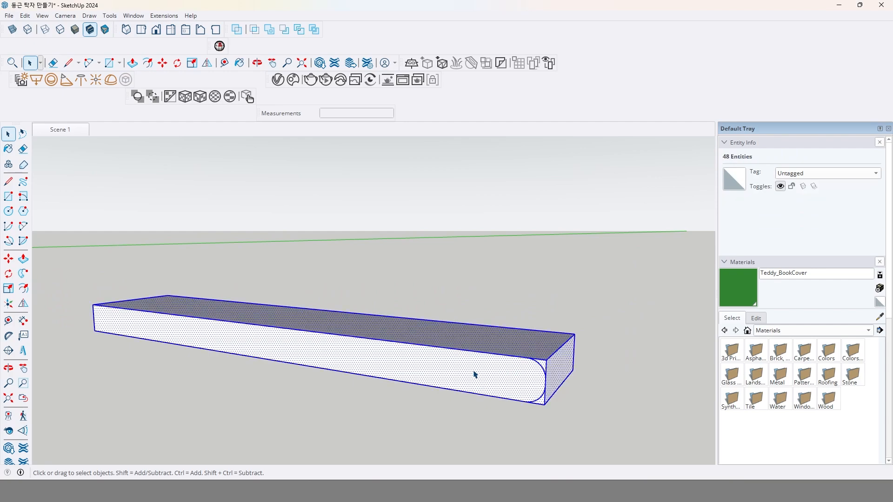
key(Delete)
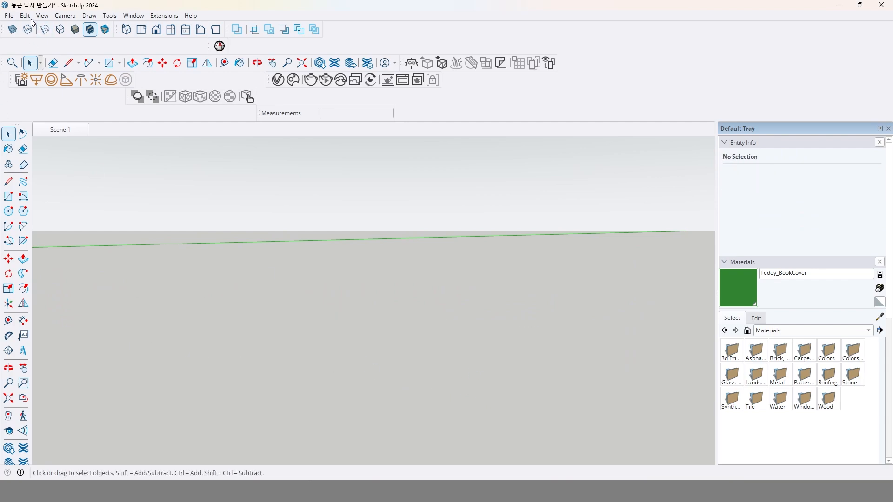
click(29, 17)
click(75, 86)
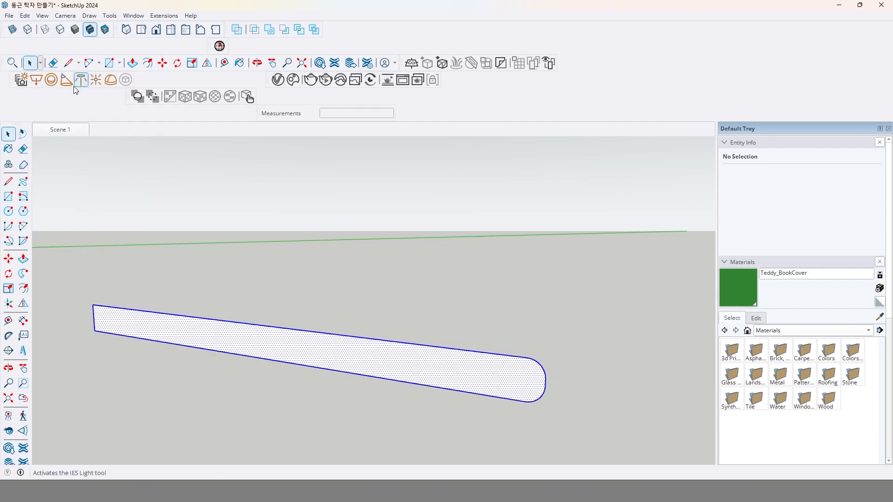
scroll(311, 301, down, 2)
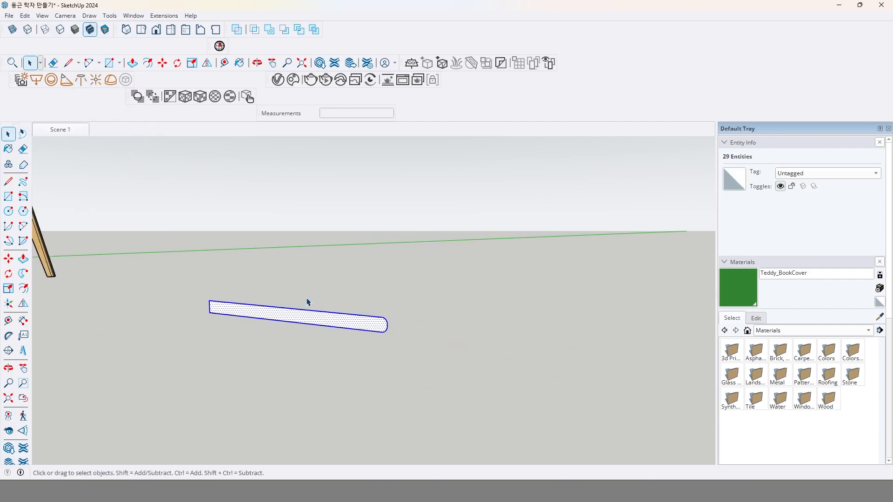
Draw a vertical line about 95 mm long upward from the upper corner of the profile's square end.
click(23, 227)
click(8, 182)
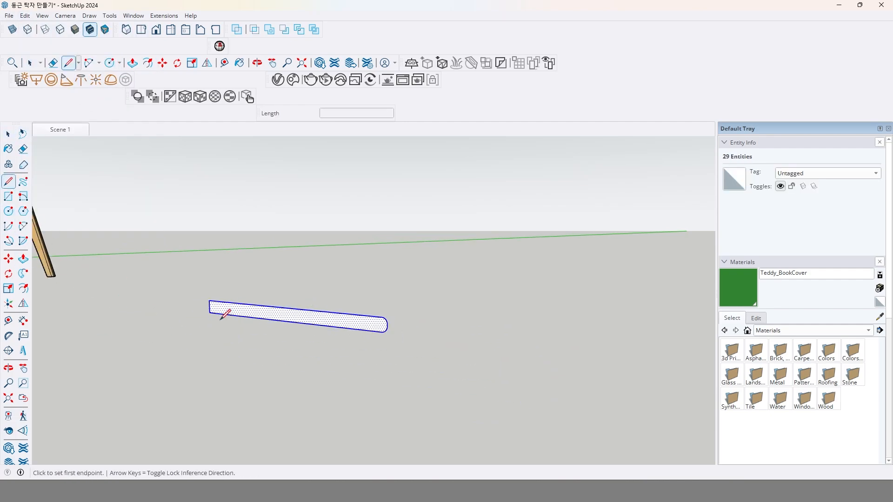
middle_drag(223, 309, 214, 295)
scroll(213, 293, up, 2)
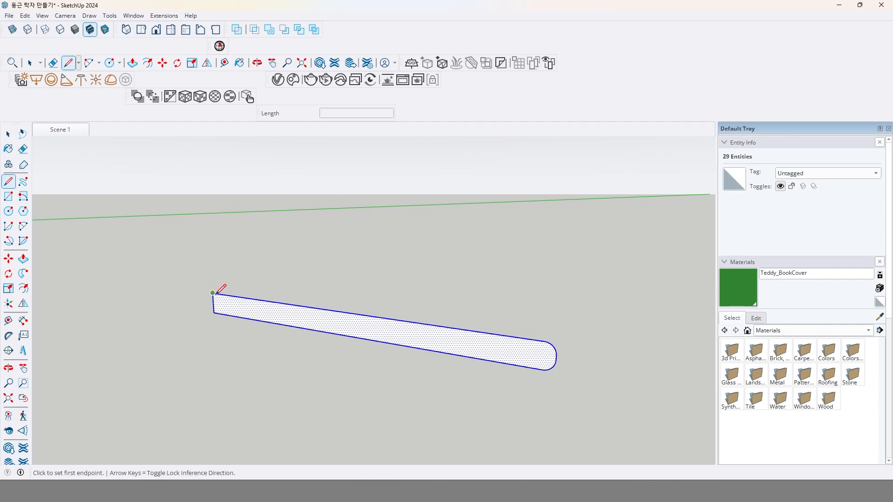
click(213, 293)
click(211, 259)
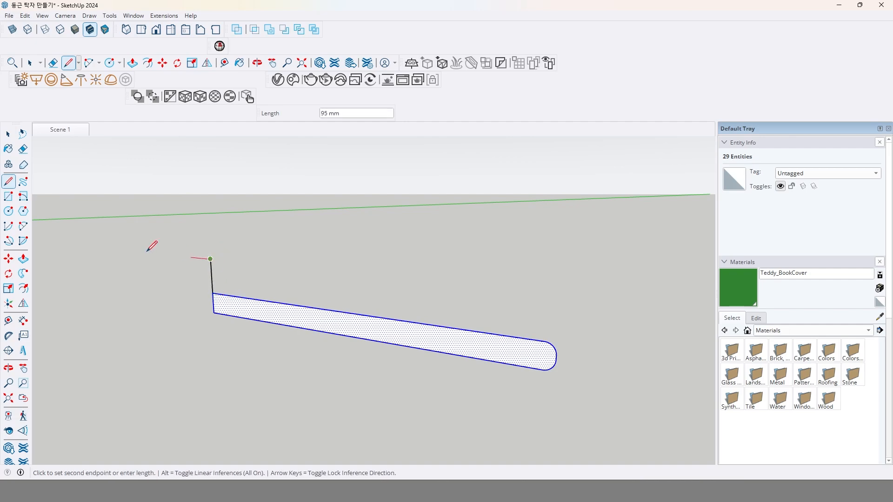
Draw a horizontal circle with a radius of about 28 mm centred on the upper end of the vertical line.
click(9, 211)
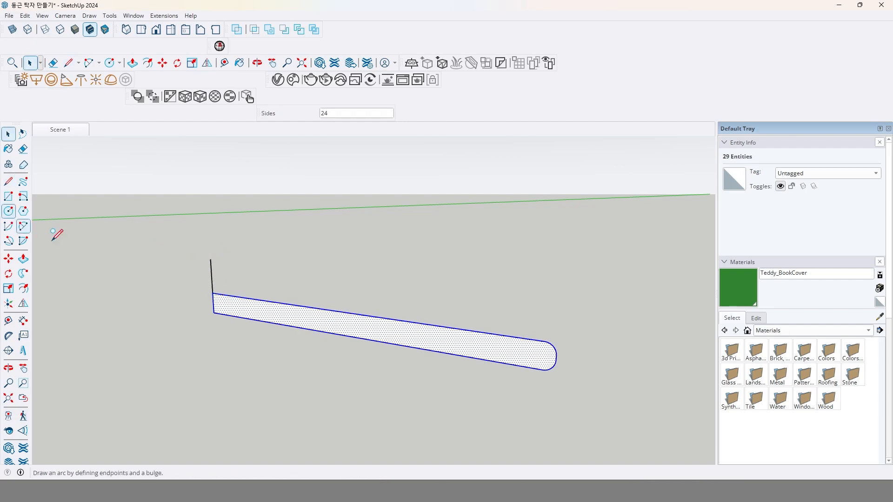
click(211, 259)
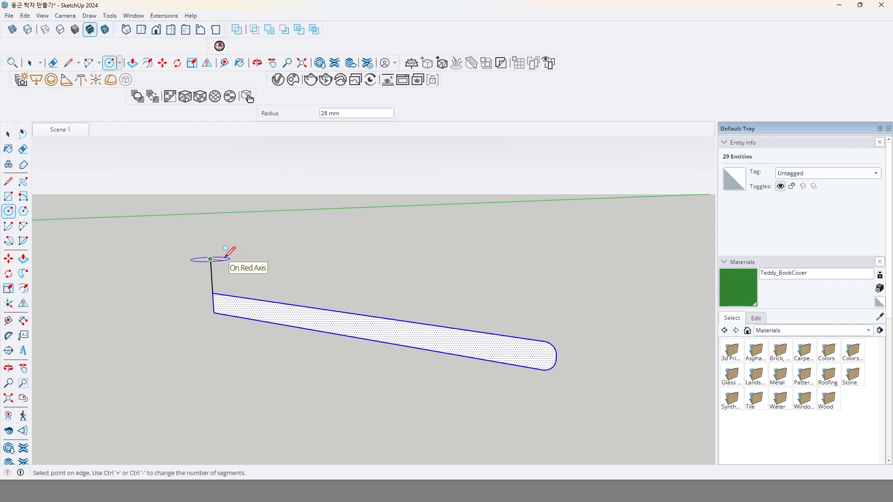
click(228, 259)
middle_drag(227, 255, 153, 194)
scroll(205, 231, up, 5)
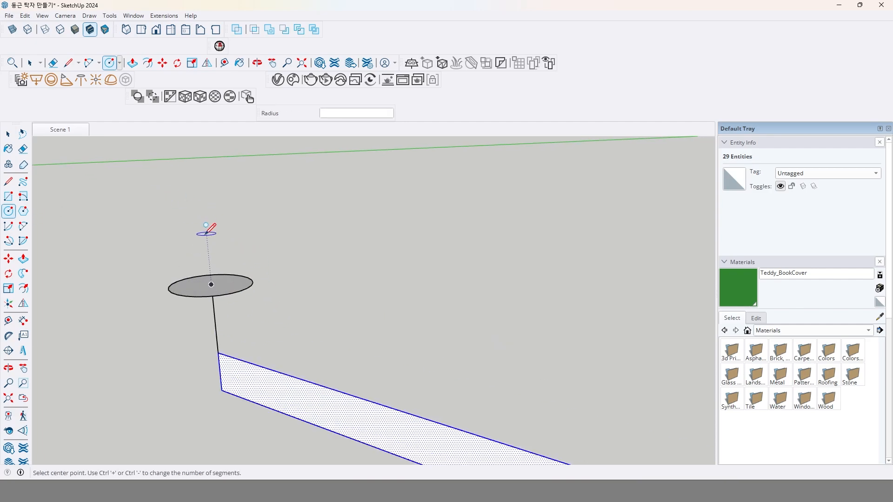
Delete the circle's inner face, leaving only its outline, and undo that deletion.
key(space)
click(232, 279)
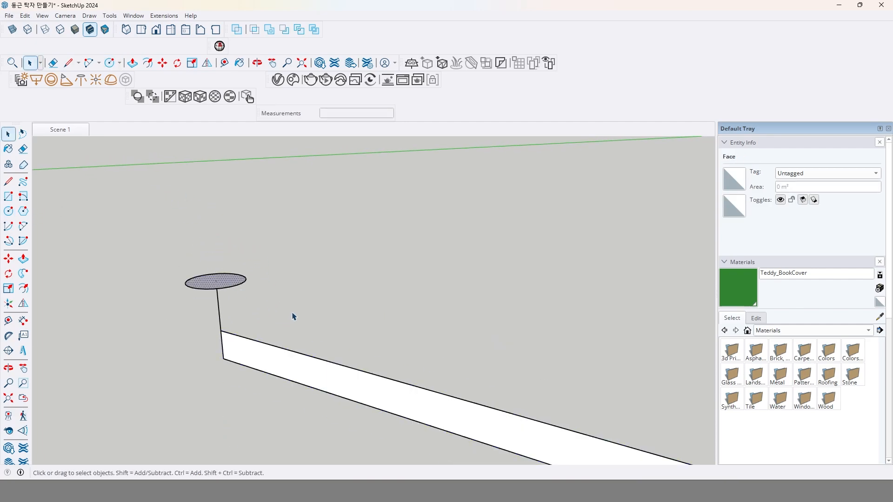
key(Delete)
click(242, 285)
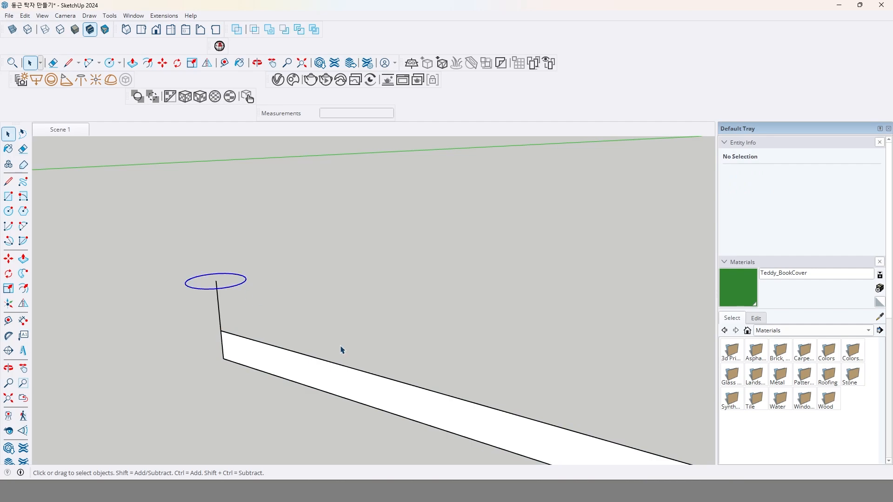
key(ctrl+z)
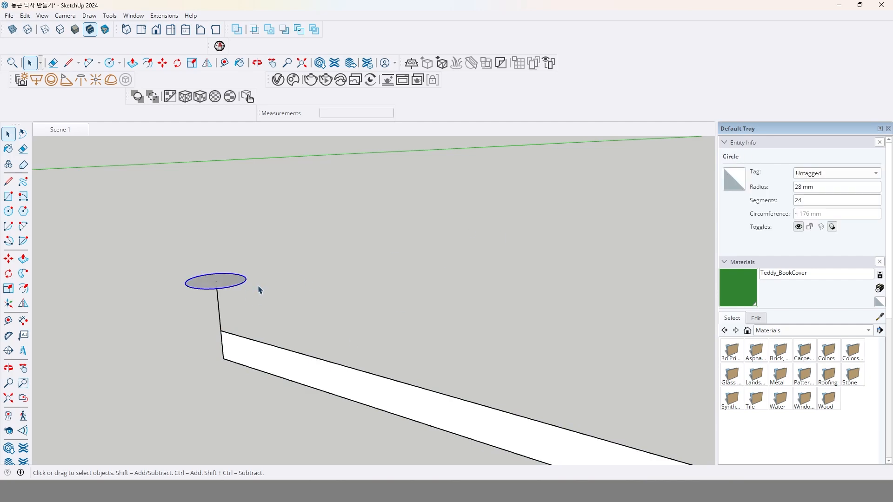
Set the number of segments of the small circle's outline to 50.
click(229, 284)
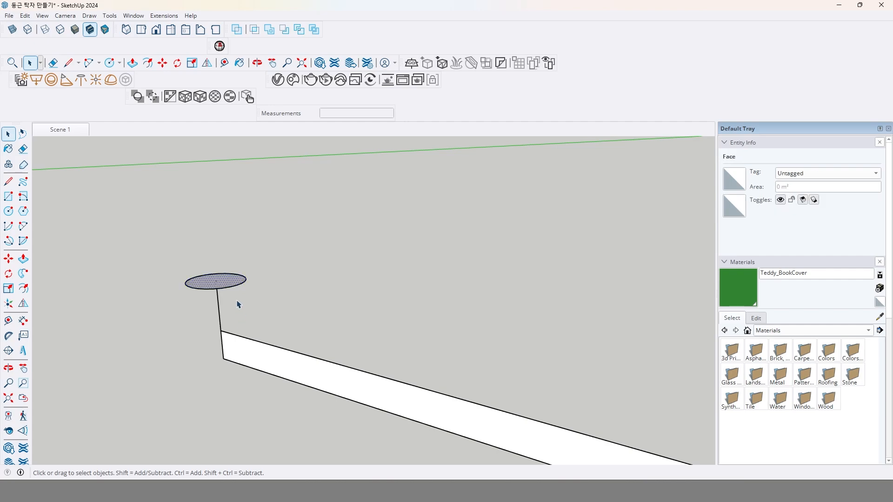
click(243, 286)
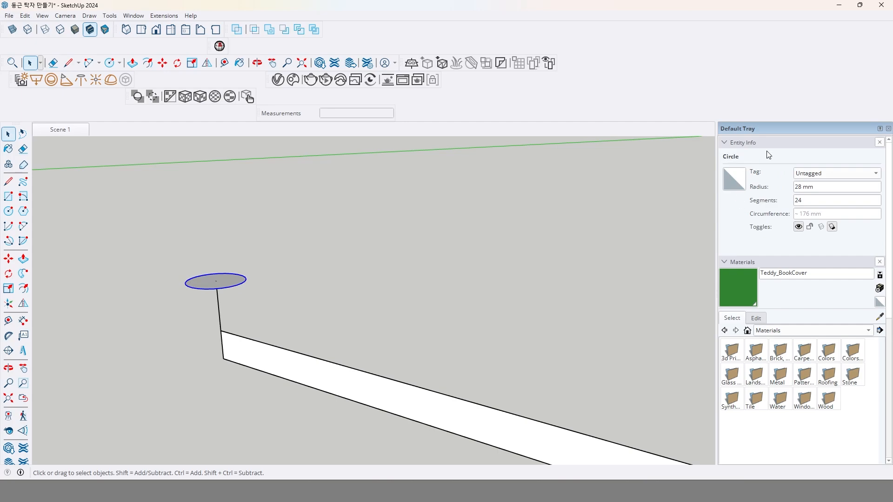
click(823, 202)
Make one group from the circle, the vertical line and the rounded profile.
scroll(359, 291, down, 5)
middle_drag(340, 351, 450, 339)
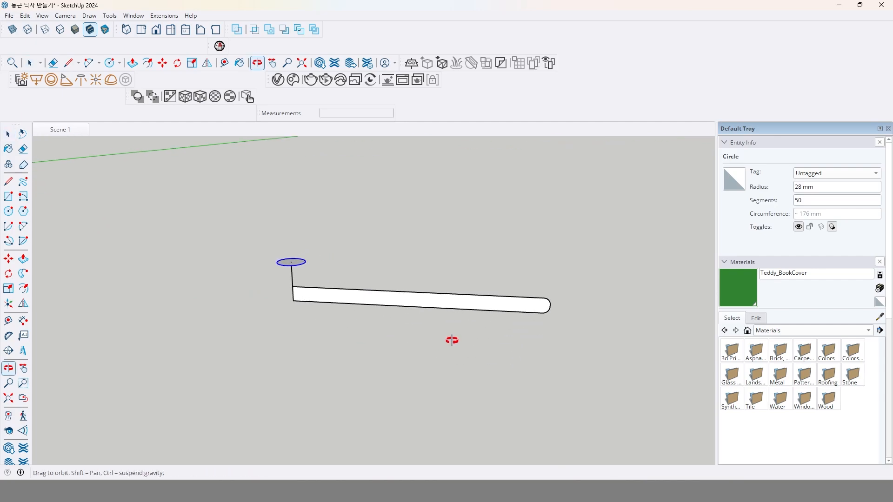
drag(173, 209, 174, 210)
right_click(354, 305)
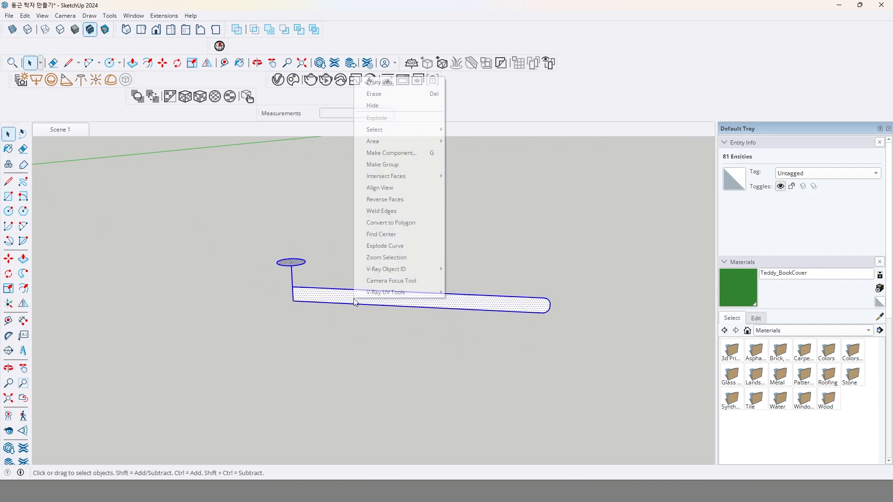
click(398, 165)
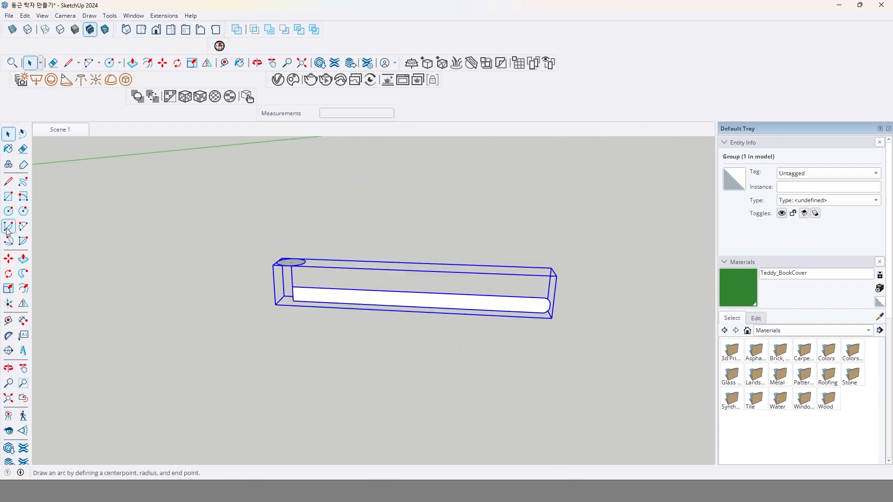
Move the new group straight up by 800 mm.
click(12, 259)
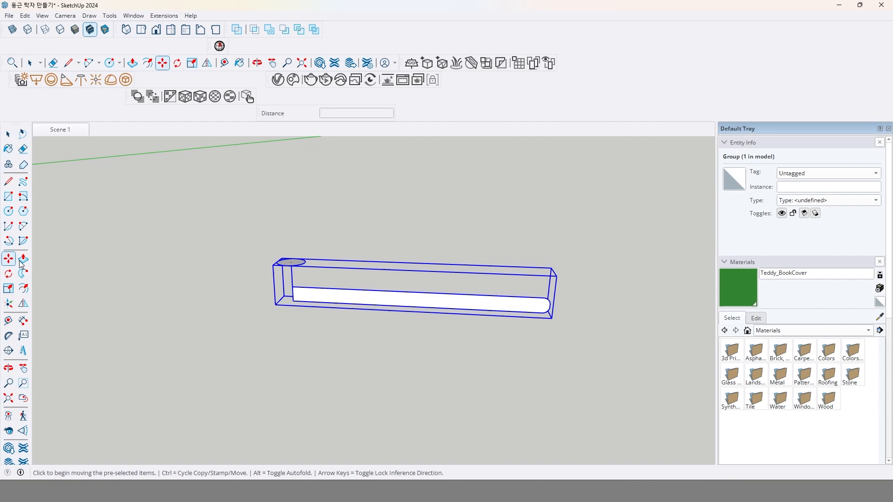
click(220, 289)
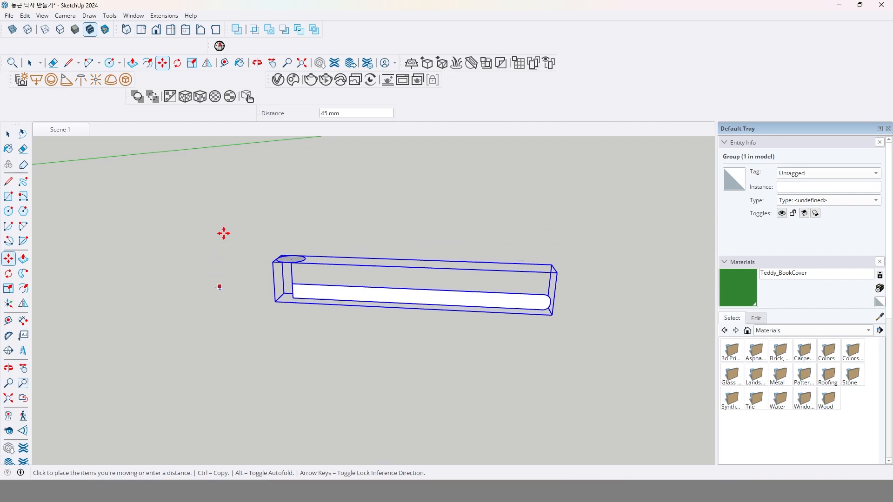
click(219, 242)
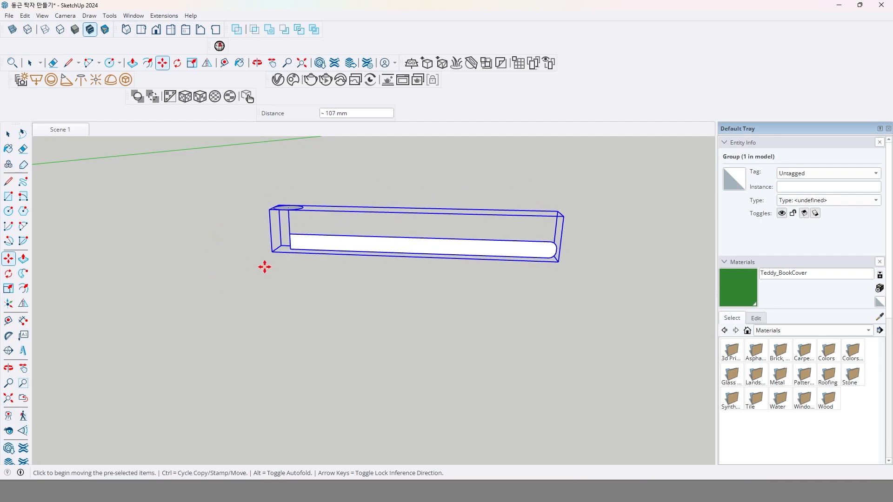
text(800)
key(Return)
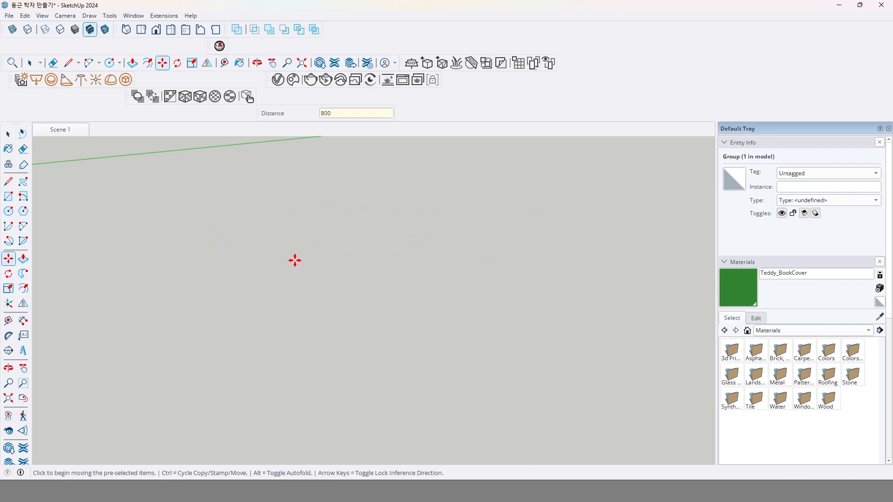
Open the raised group for editing and leave nothing inside it selected.
scroll(295, 260, down, 8)
middle_drag(317, 201, 287, 259)
scroll(307, 179, up, 10)
scroll(279, 243, up, 2)
key(space)
double_click(291, 239)
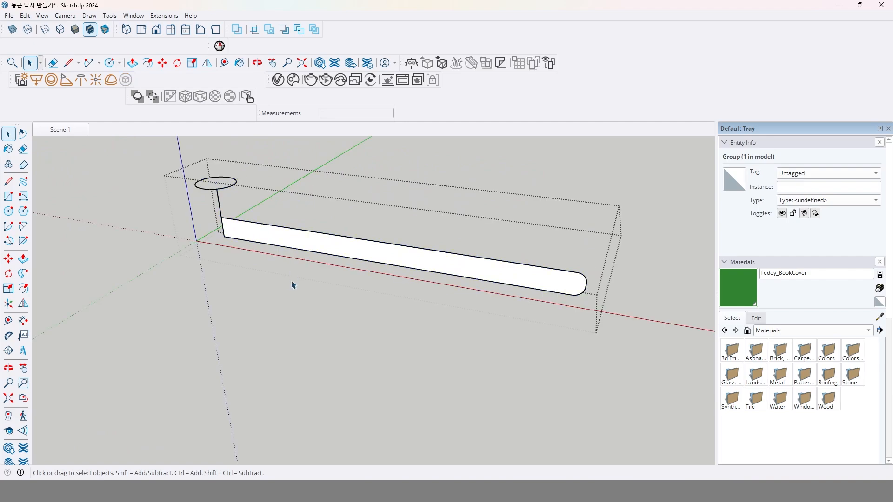
click(292, 284)
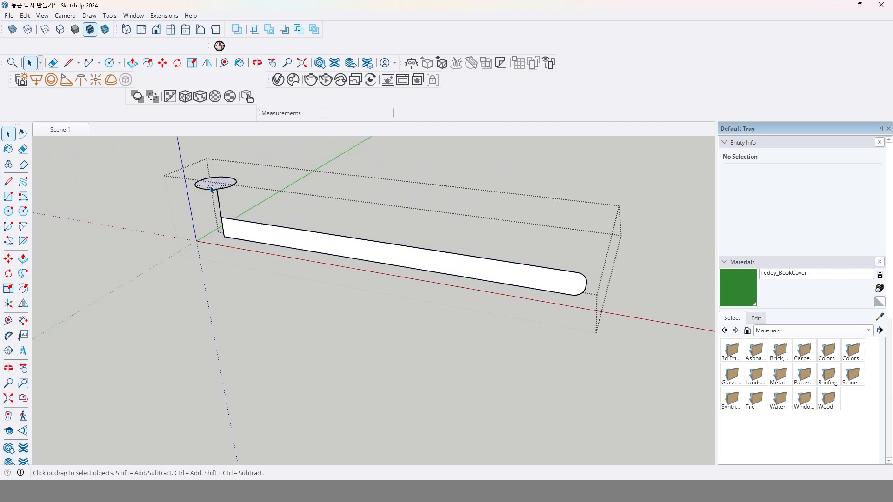
Try sweeping the rounded profile around the small circle with Follow Me, inspect the disc's rim and undo the sweep.
click(211, 188)
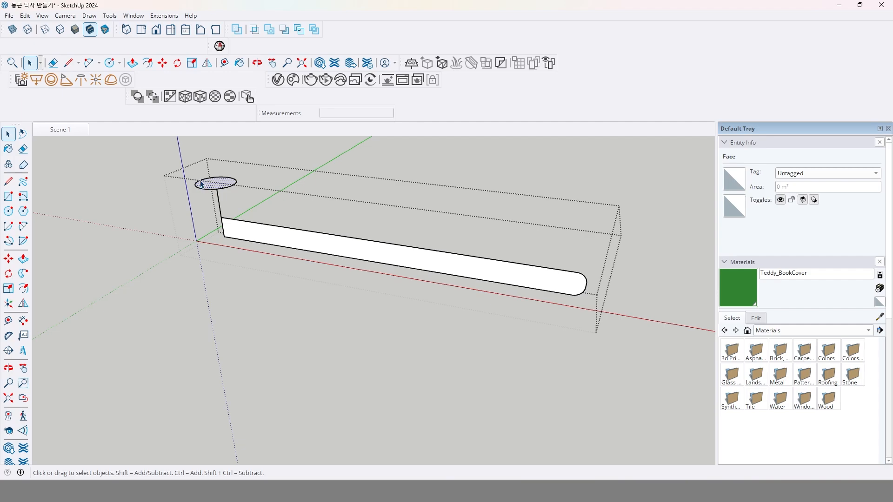
click(25, 275)
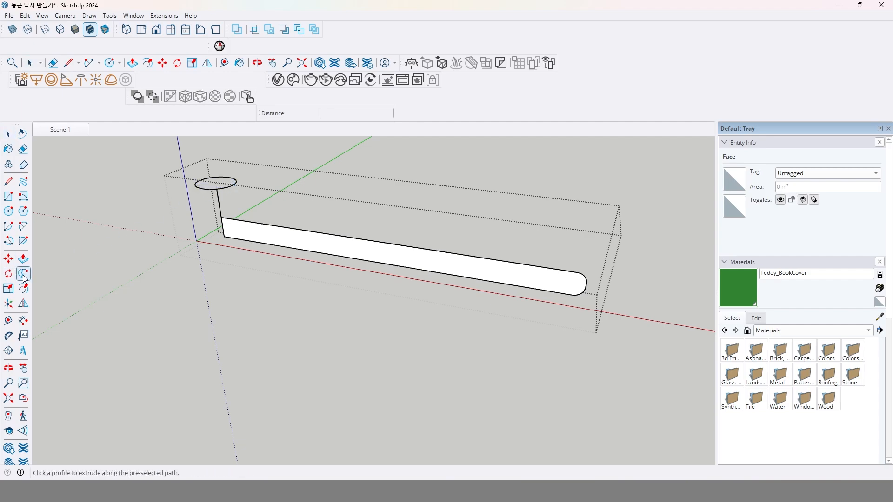
click(285, 236)
scroll(285, 235, down, 2)
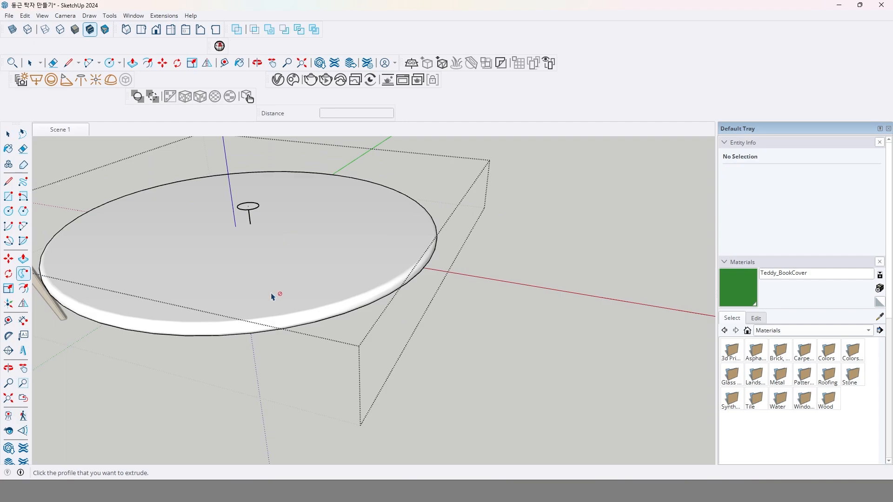
middle_drag(272, 297, 419, 279)
scroll(469, 276, up, 3)
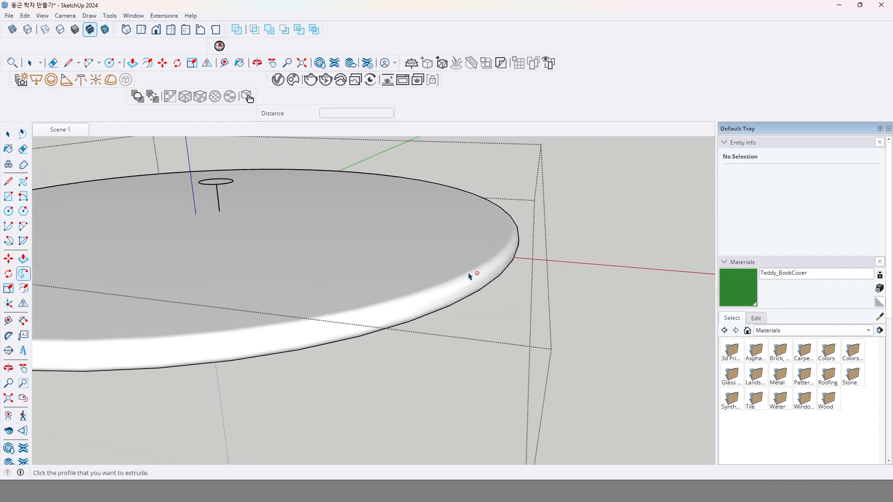
scroll(474, 276, down, 2)
middle_drag(473, 279, 439, 302)
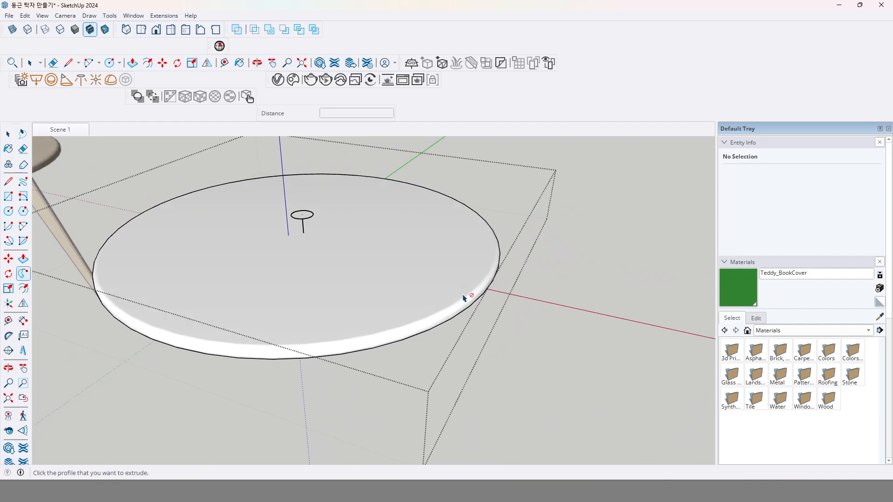
scroll(461, 297, up, 1)
key(ctrl+z)
key(space)
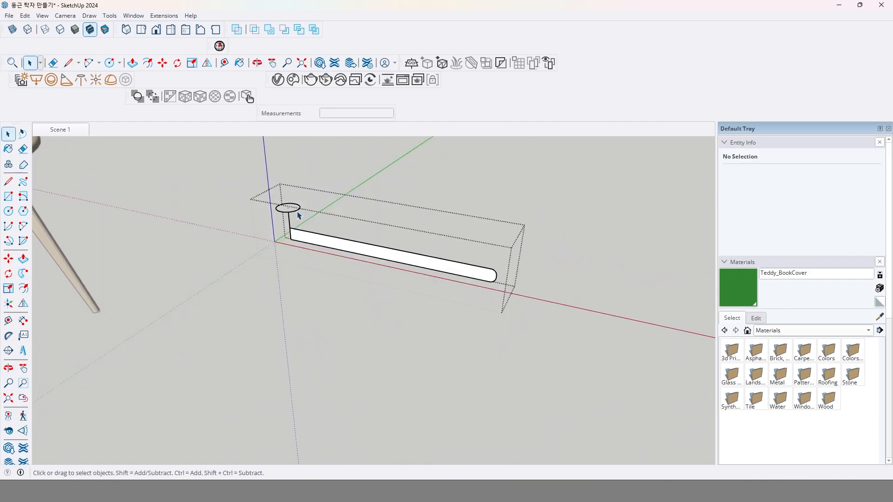
Set the small circle to 100 segments and sweep the rounded profile around it with Follow Me to form a disc.
click(298, 211)
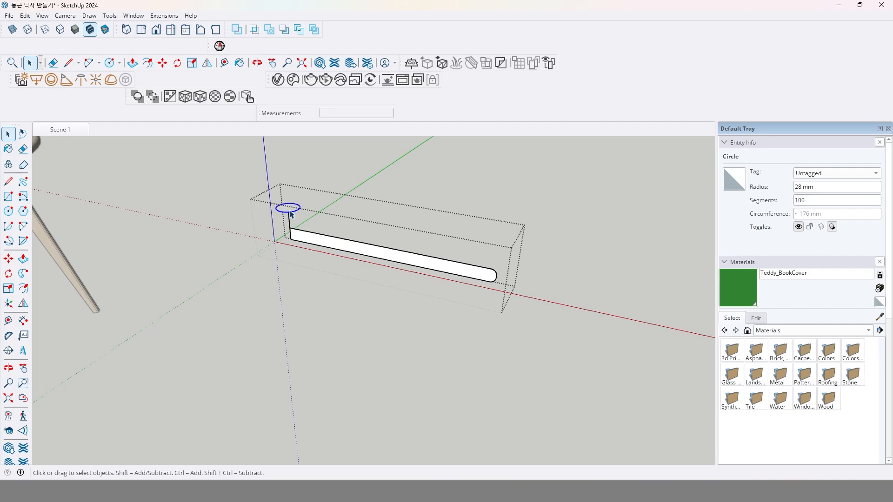
scroll(314, 246, down, 4)
middle_drag(317, 293, 247, 276)
scroll(313, 321, up, 5)
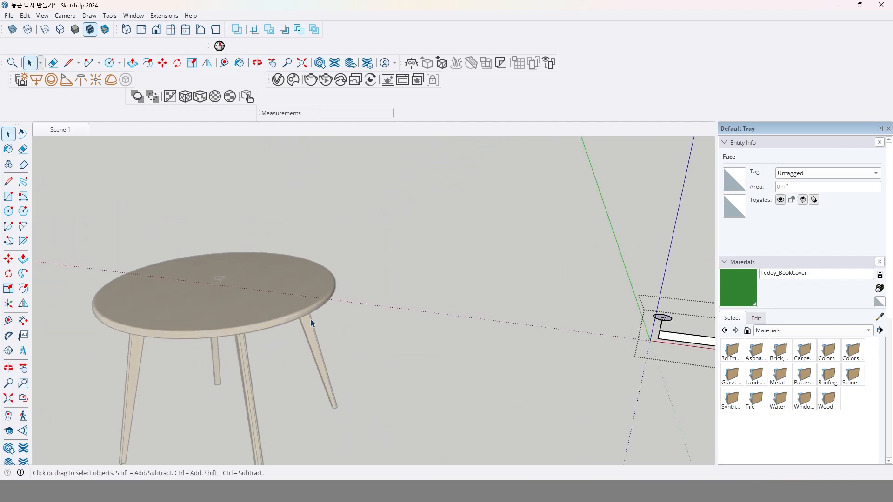
middle_drag(315, 319, 311, 296)
scroll(313, 297, down, 3)
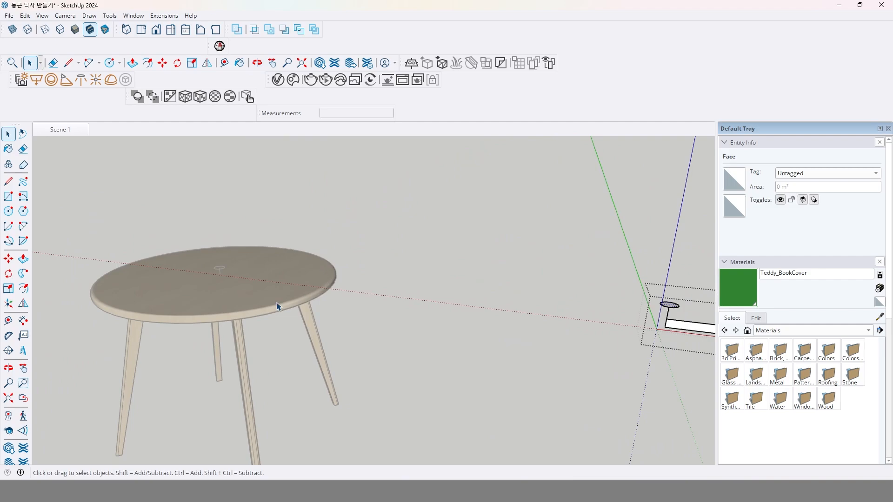
middle_drag(315, 273, 352, 293)
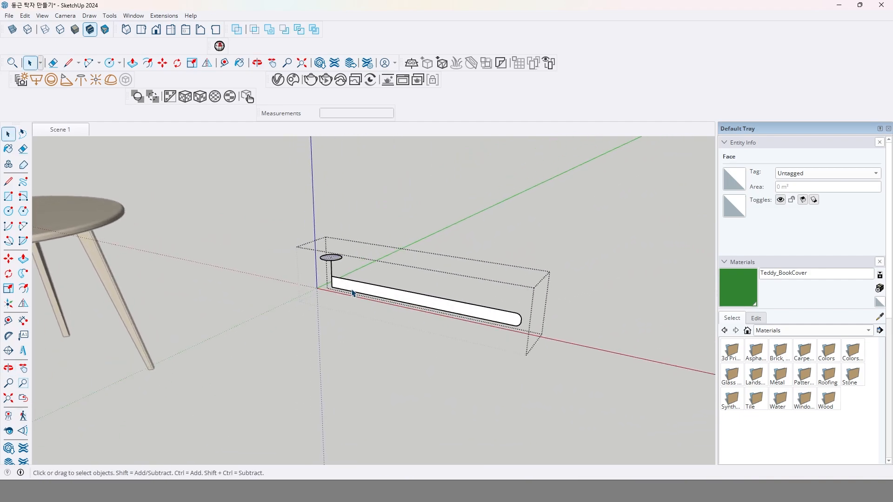
click(28, 275)
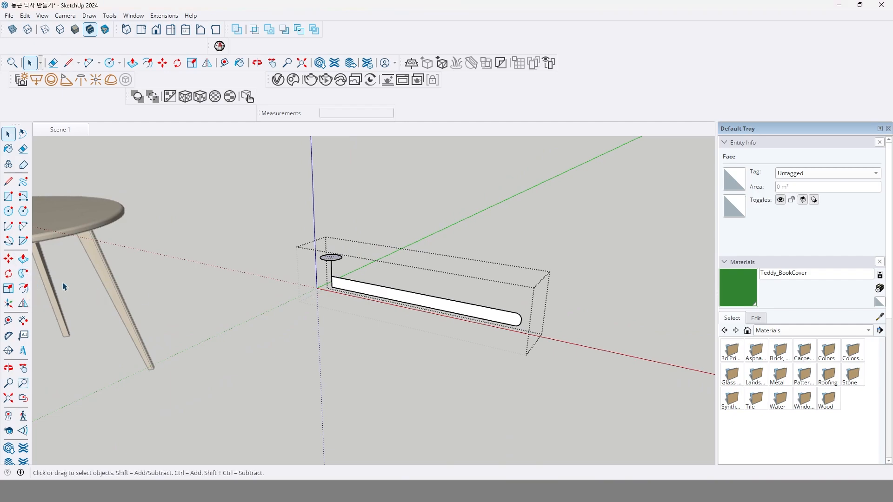
click(28, 274)
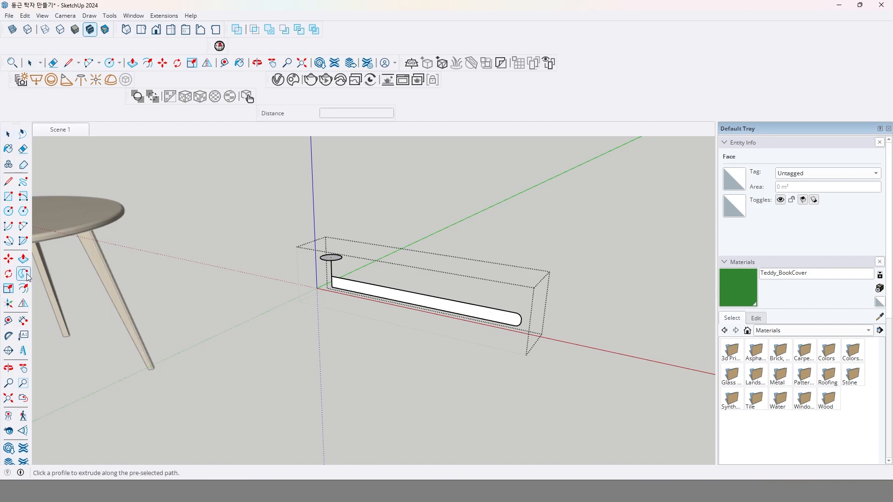
click(355, 290)
key(space)
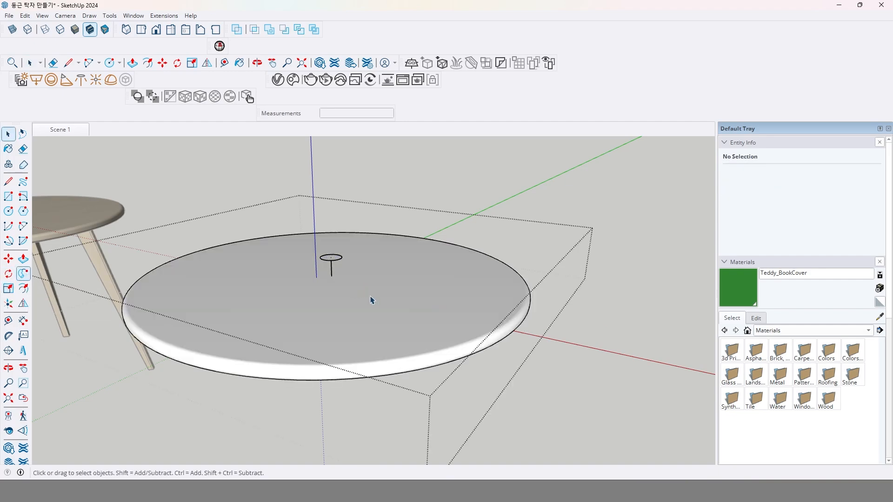
Select all connected geometry of the swept disc and make it a group.
middle_drag(439, 353, 479, 313)
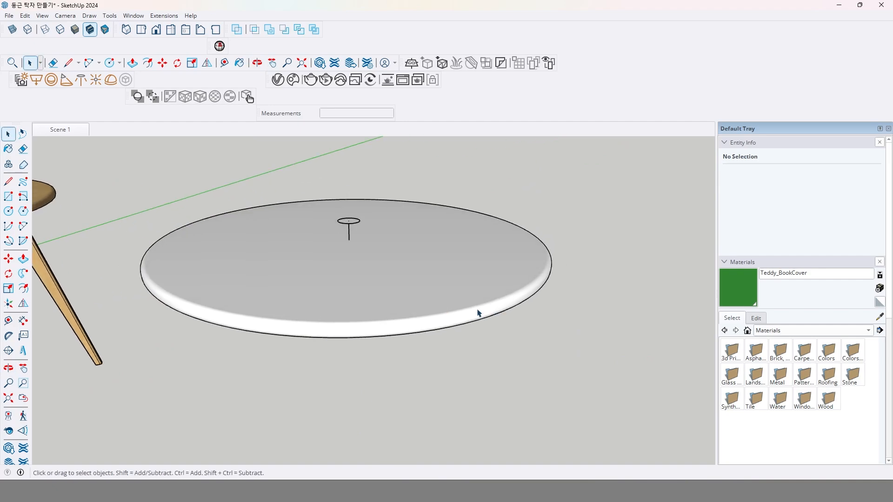
triple_click(455, 292)
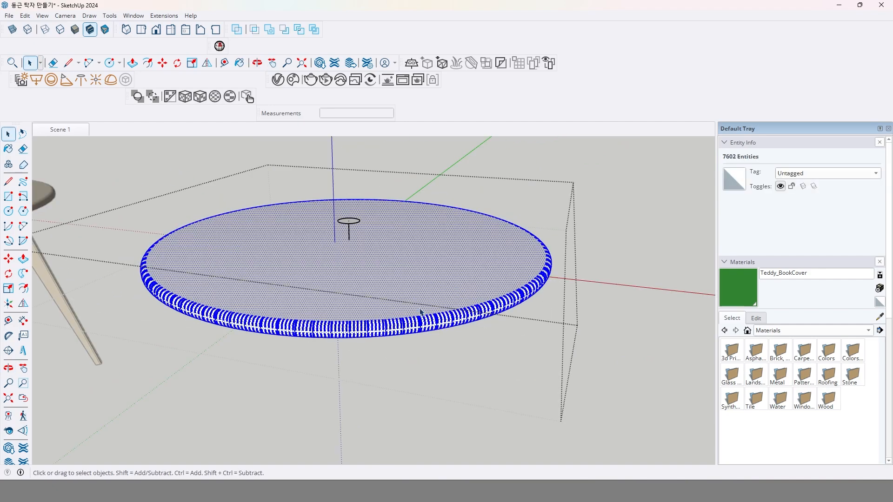
key(ctrl+g)
Open the tabletop's outer group, delete the face inside the small circle and close the group with nothing selected.
middle_drag(407, 281, 366, 263)
middle_drag(374, 309, 368, 223)
scroll(360, 218, up, 5)
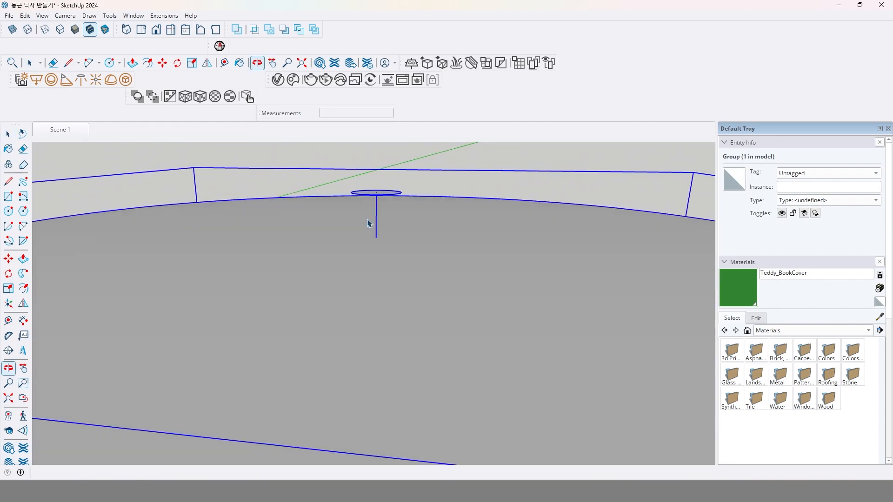
scroll(377, 196, up, 2)
double_click(387, 199)
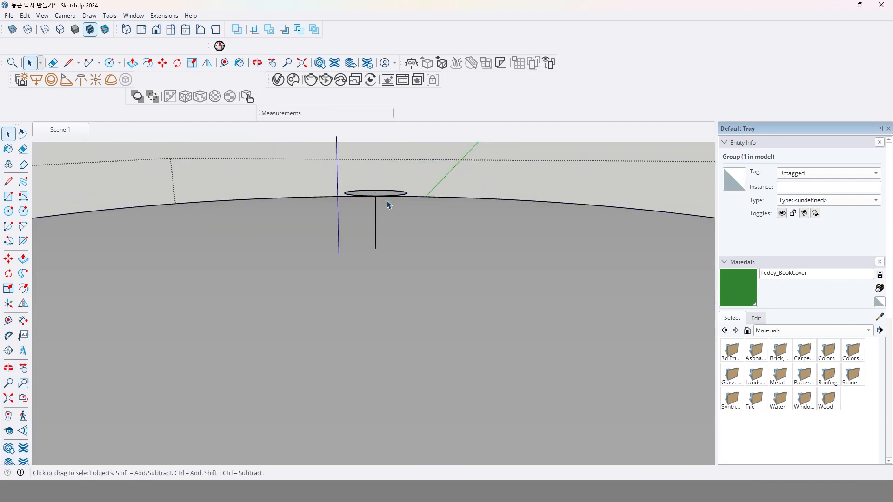
click(399, 231)
click(409, 195)
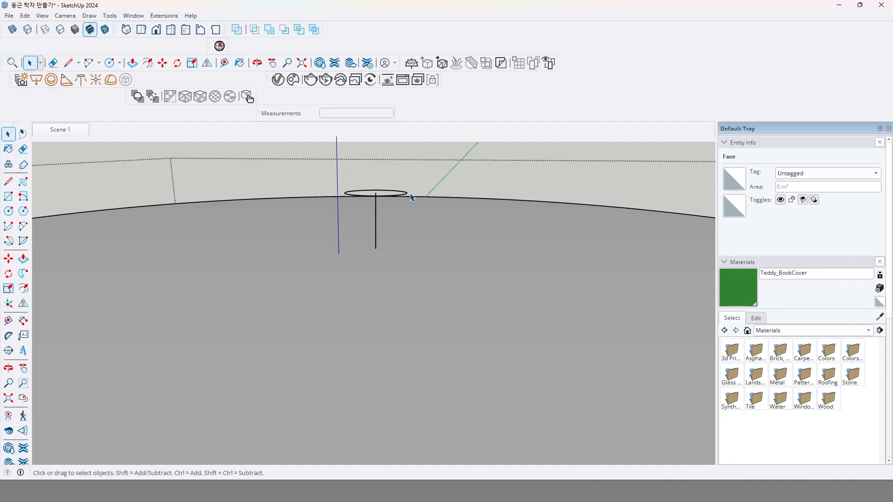
scroll(421, 204, down, 4)
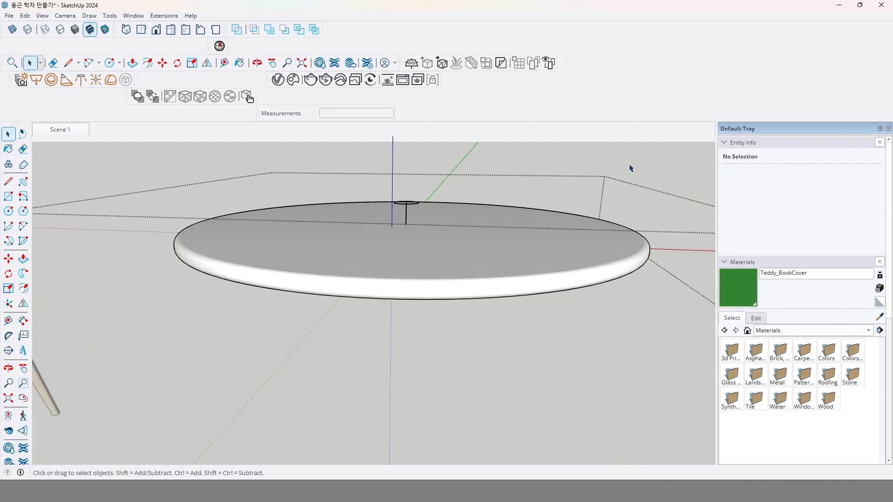
click(630, 168)
middle_drag(410, 230, 396, 280)
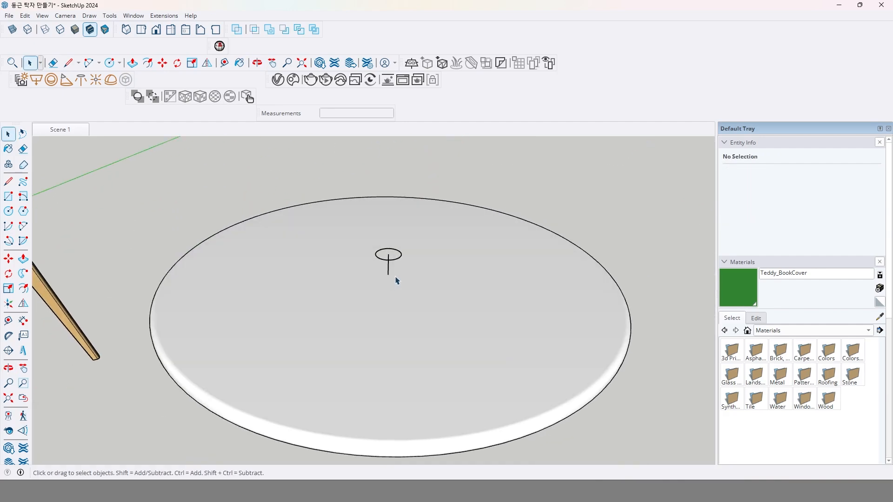
click(402, 258)
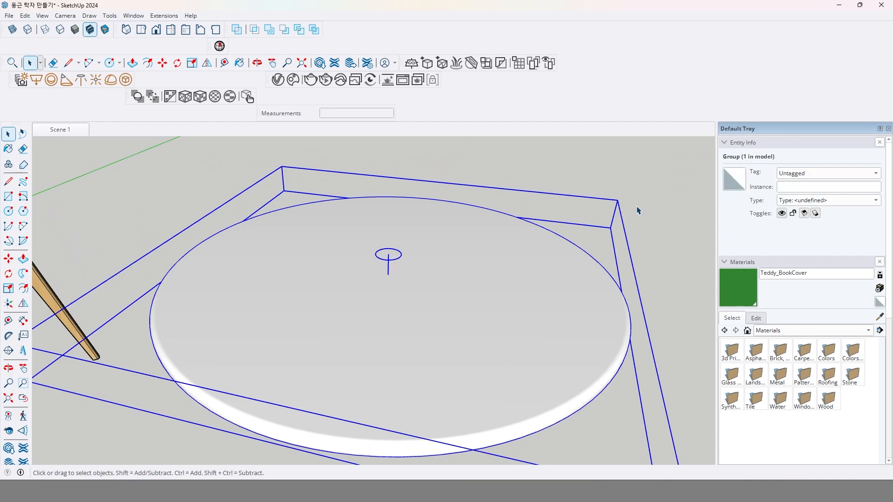
click(649, 196)
Open a leg of the finished table, hide the rest of the model, examine its shape from several sides and close it.
middle_drag(572, 247, 306, 263)
middle_drag(127, 319, 217, 335)
scroll(202, 280, up, 5)
double_click(202, 296)
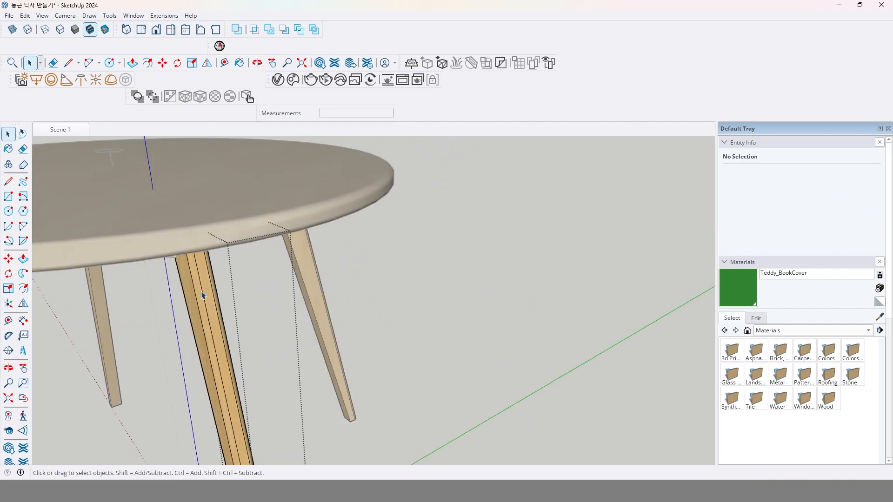
key(i)
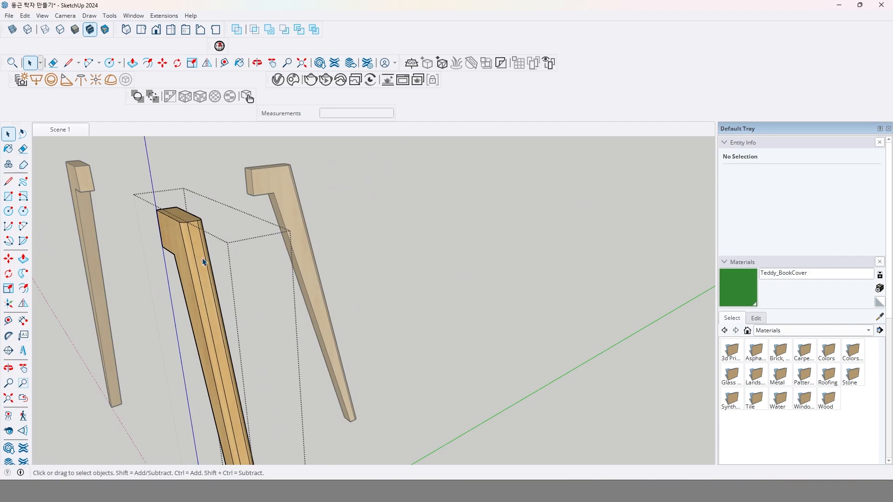
middle_drag(203, 261, 391, 403)
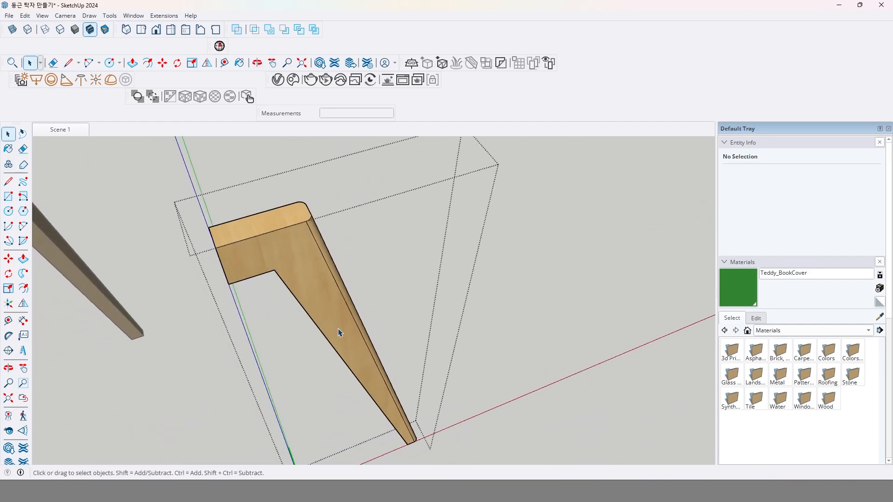
middle_drag(339, 332, 286, 236)
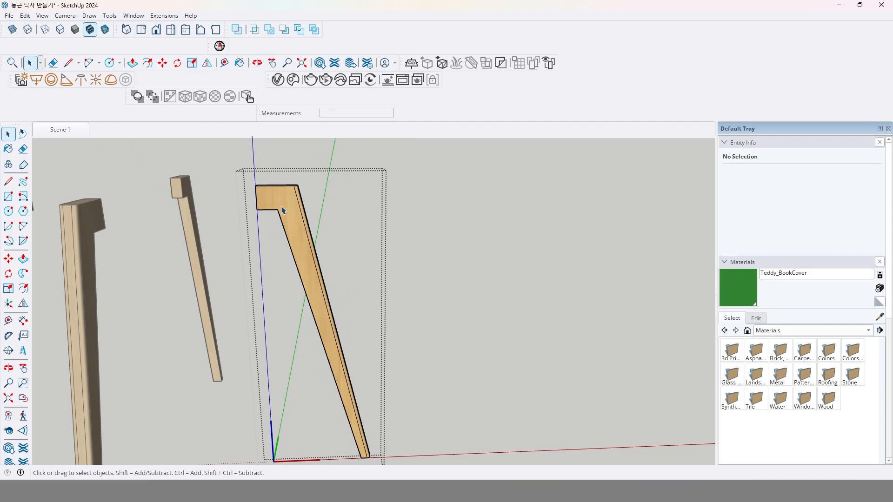
middle_drag(283, 211, 431, 348)
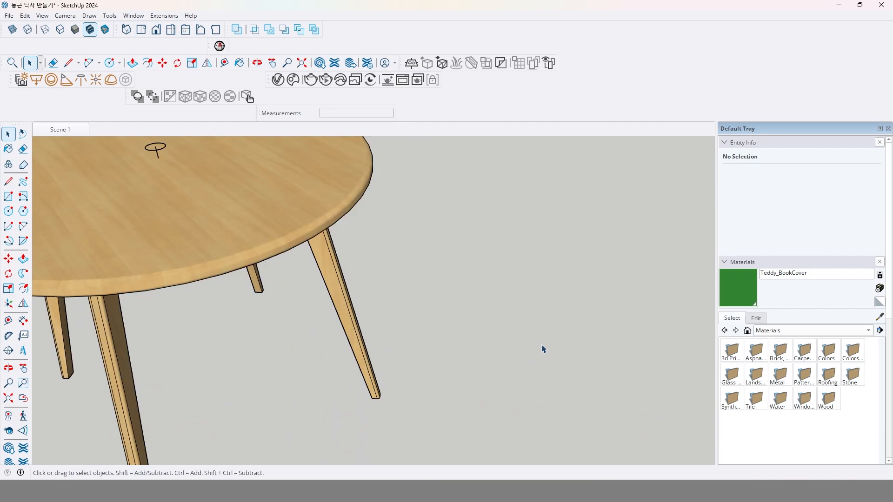
scroll(482, 326, down, 3)
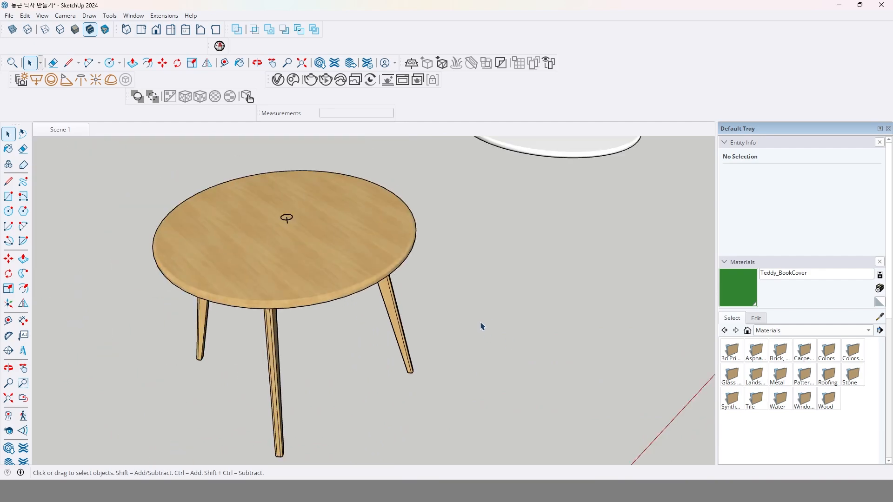
scroll(483, 326, down, 3)
middle_drag(484, 323, 513, 357)
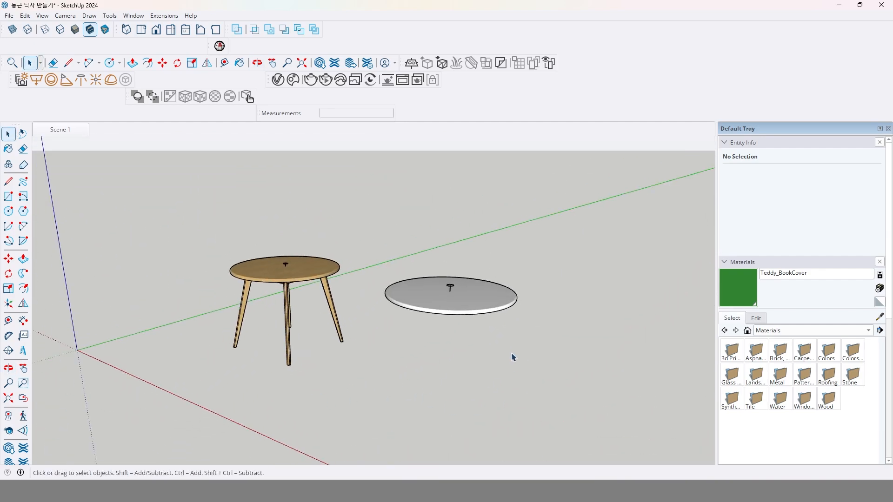
Draw a 100 × 30 mm rectangle on the ground in front of the new tabletop.
click(8, 198)
middle_drag(344, 342, 307, 363)
click(436, 373)
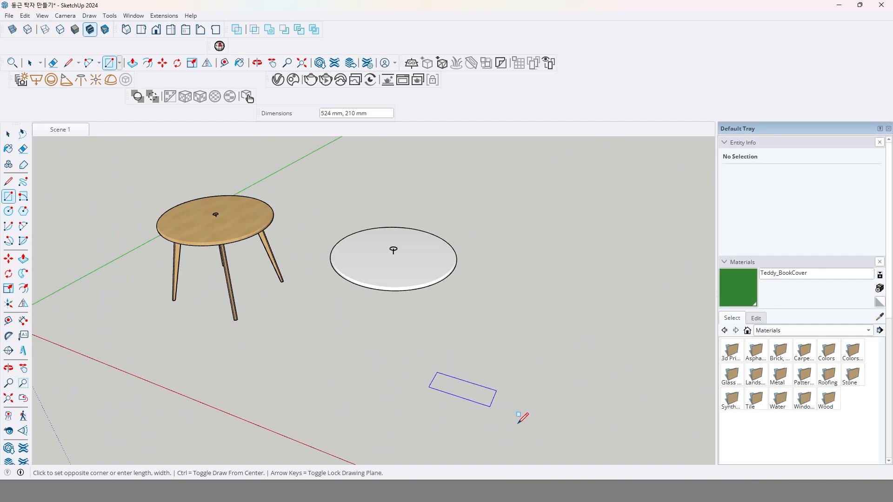
click(479, 414)
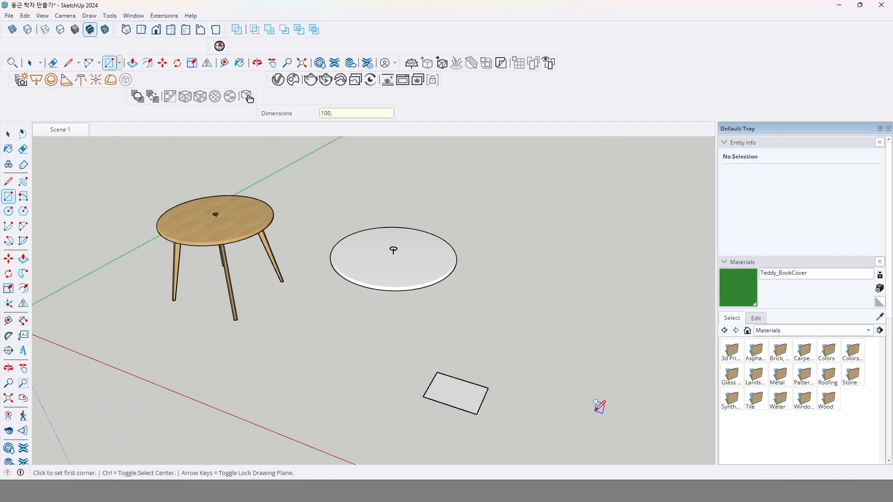
key(Return)
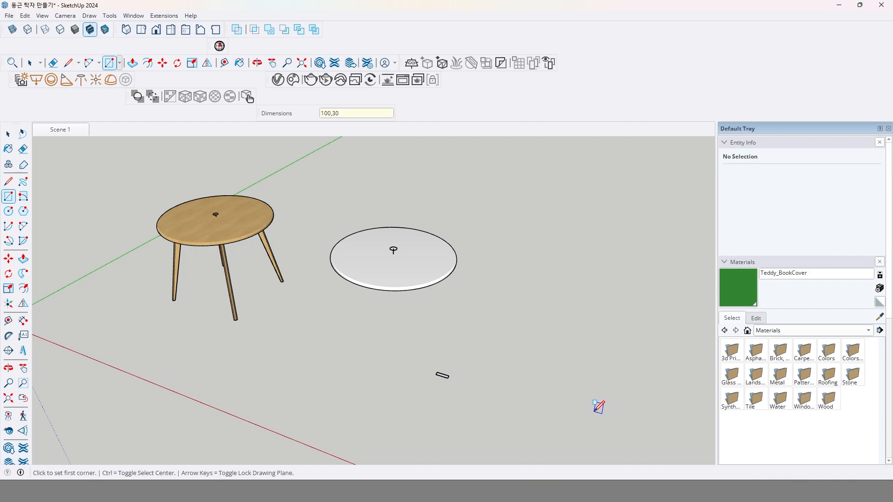
Push/Pull the small rectangle up 800 mm, level with the underside of the new tabletop.
click(23, 258)
scroll(444, 379, up, 5)
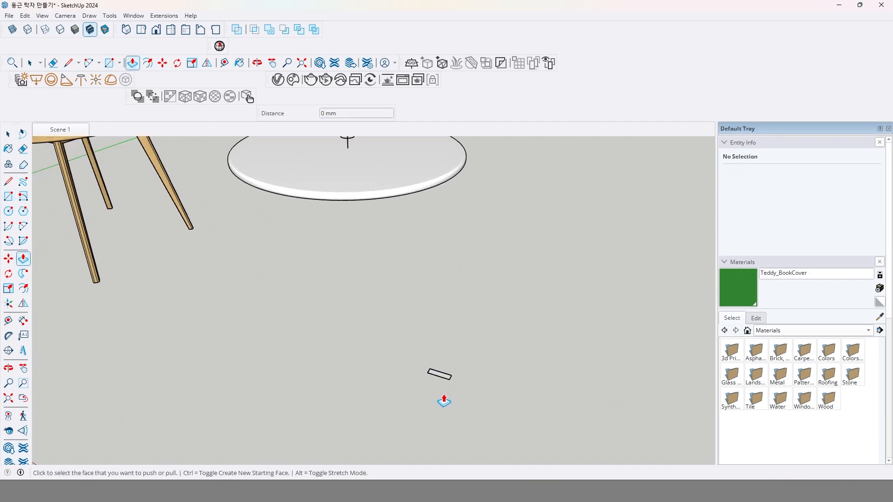
click(446, 382)
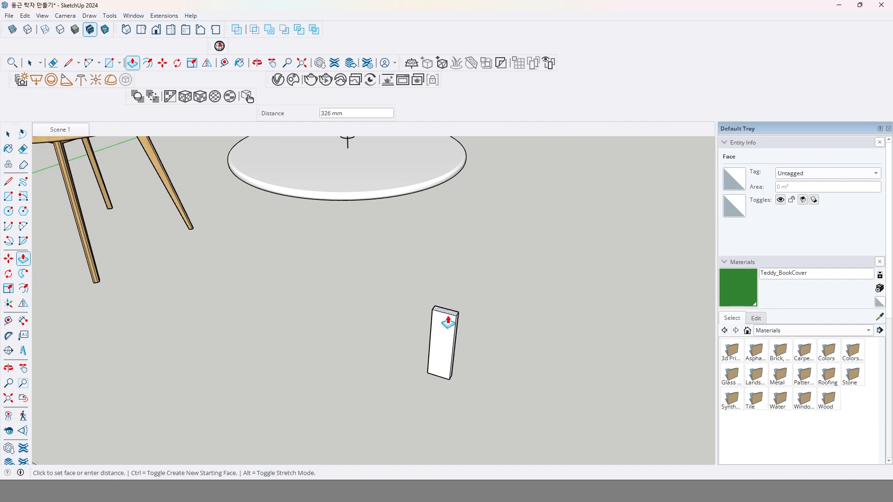
middle_drag(443, 318, 385, 227)
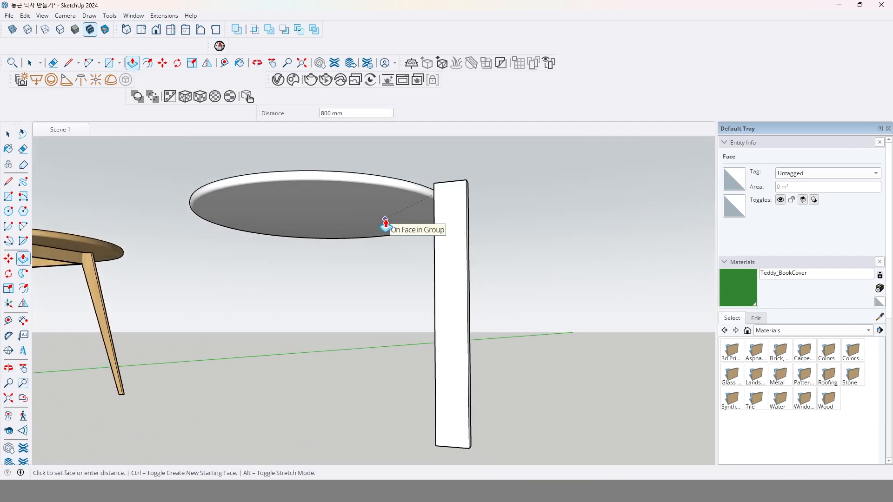
click(386, 223)
Select the whole post and make it a group.
key(space)
middle_drag(465, 295, 429, 328)
triple_click(430, 309)
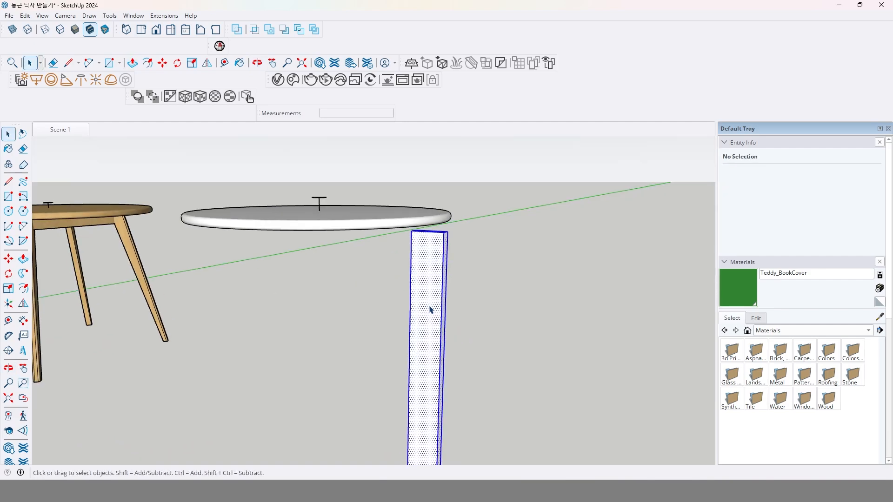
right_click(430, 309)
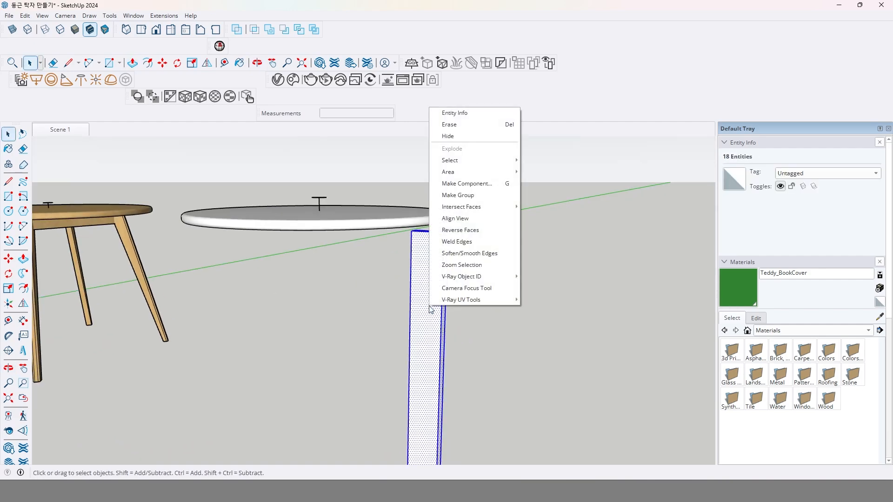
click(484, 195)
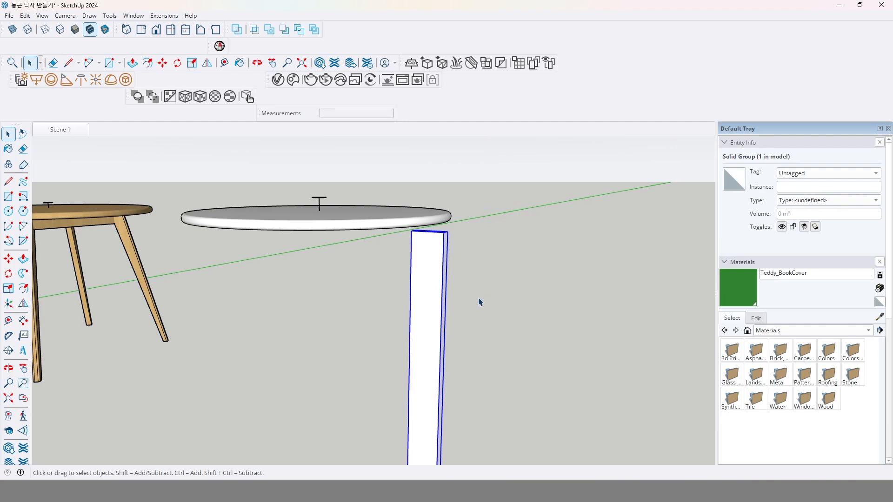
Reopen a leg of the finished table, examine how its upper end is shaped and close it.
middle_drag(436, 271, 332, 223)
middle_drag(273, 216, 367, 165)
scroll(321, 209, up, 4)
double_click(326, 207)
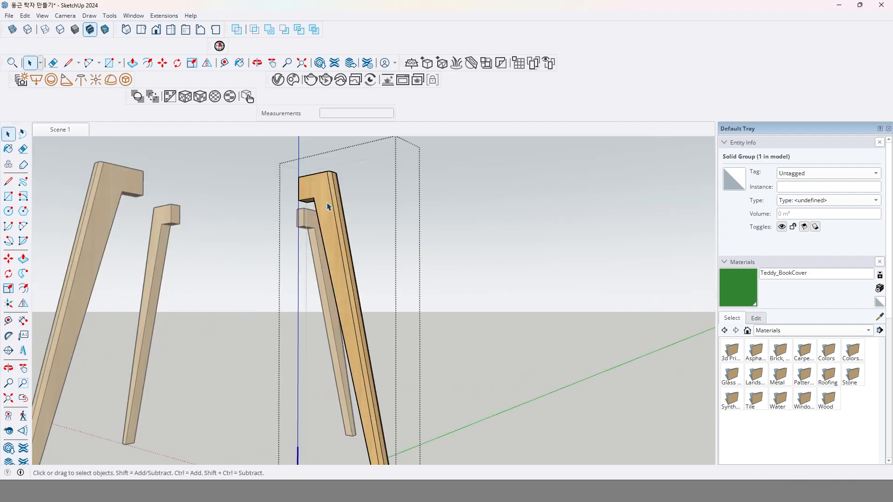
click(600, 280)
scroll(479, 279, down, 6)
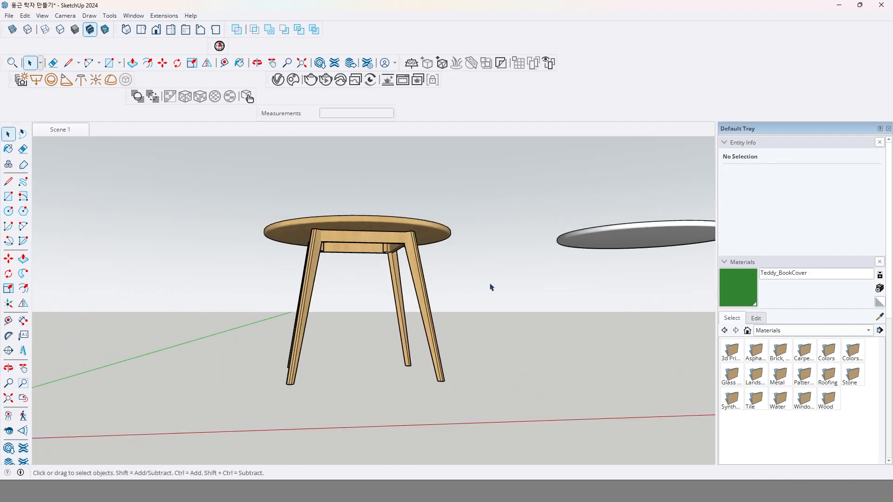
Open the post group and copy the top edge of its wide face 50 mm straight down.
shift+middle_drag(503, 300, 401, 325)
middle_drag(553, 300, 548, 304)
scroll(601, 285, up, 5)
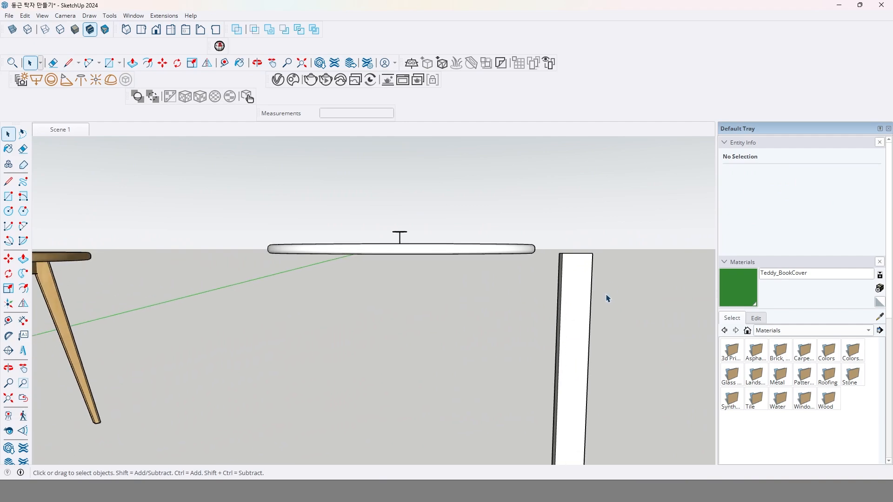
middle_drag(606, 297, 430, 247)
click(415, 274)
double_click(429, 282)
click(430, 247)
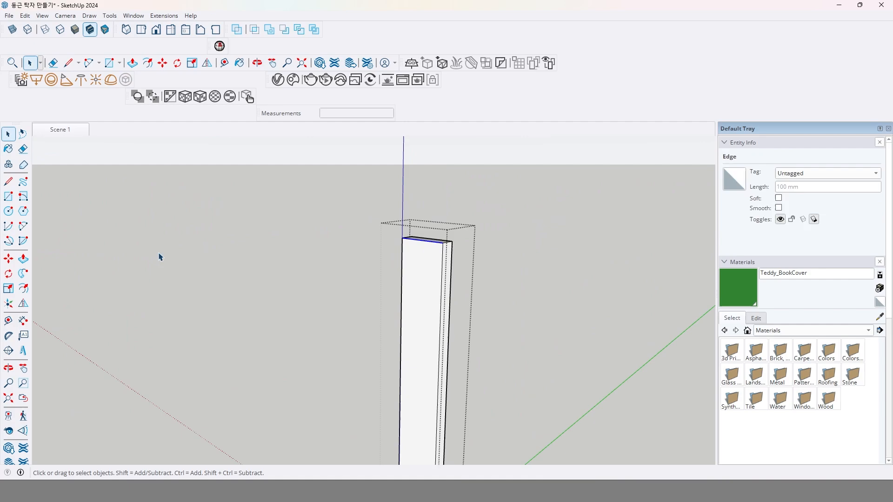
click(8, 262)
scroll(439, 252, up, 2)
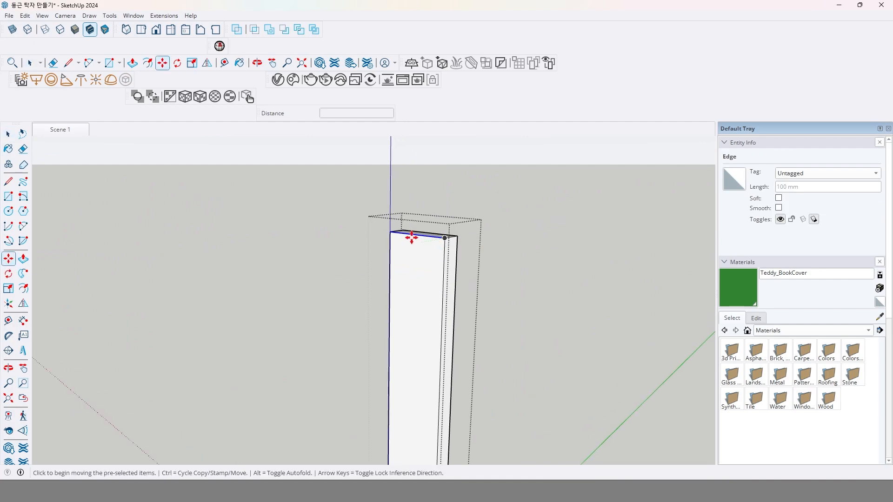
click(442, 238)
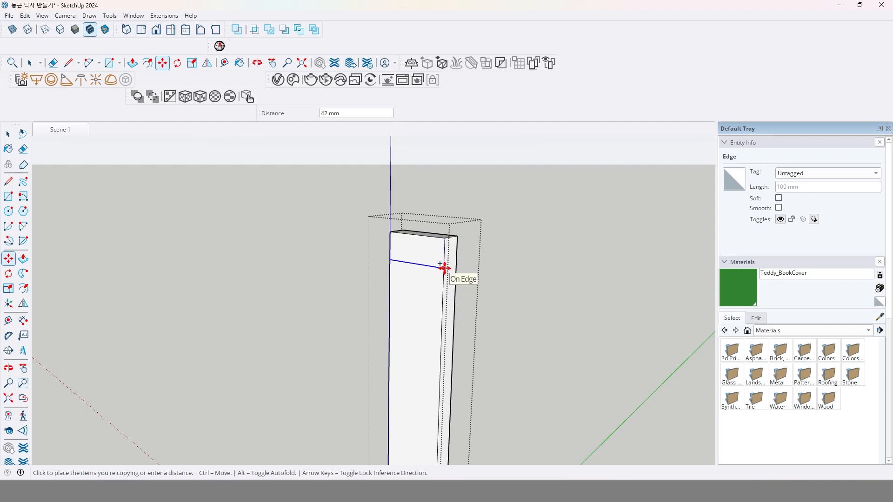
click(445, 269)
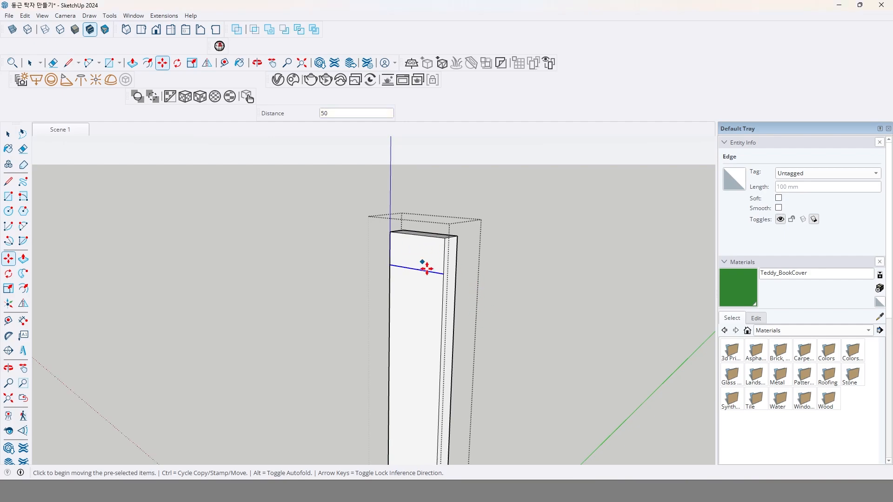
Draw a vertical line from the midpoint of the copied edge down to the midpoint of the post's bottom edge.
key(l)
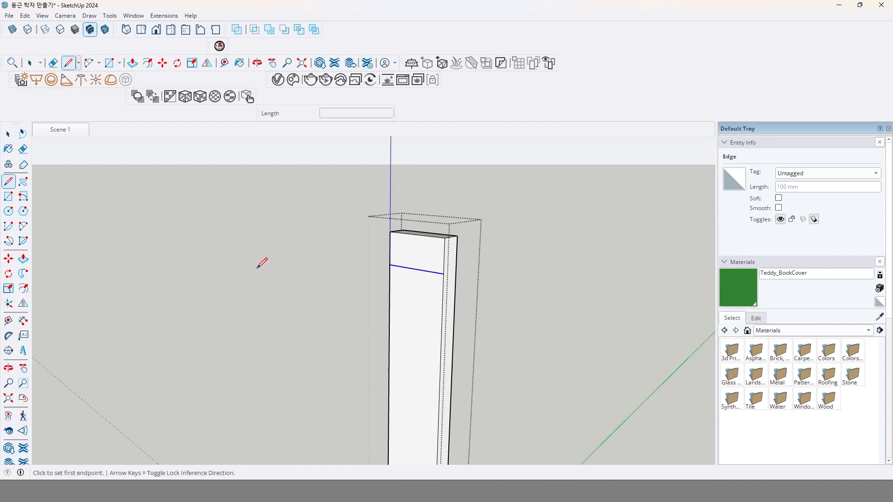
click(415, 269)
scroll(414, 355, down, 4)
middle_drag(424, 360, 442, 249)
scroll(432, 416, up, 1)
click(417, 393)
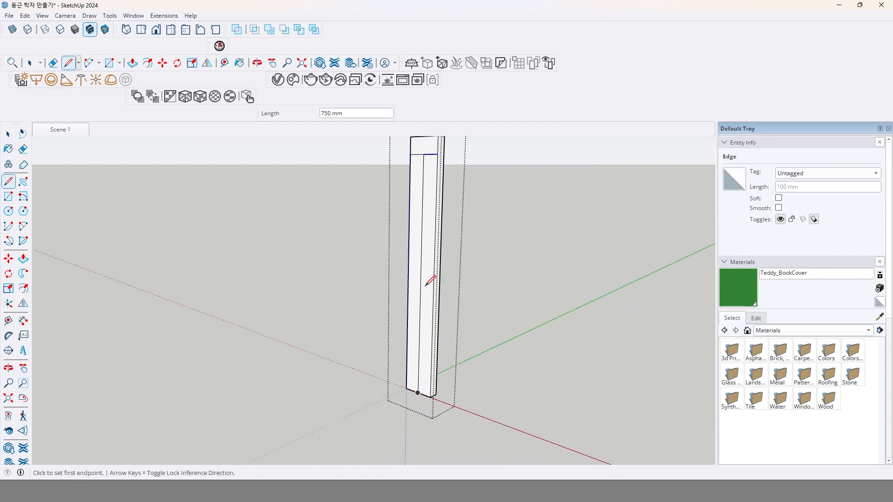
Draw a slanted line from the midpoint of the copied edge to the middle of the outer half of the bottom edge.
middle_drag(405, 289, 448, 326)
shift+middle_drag(442, 186, 439, 246)
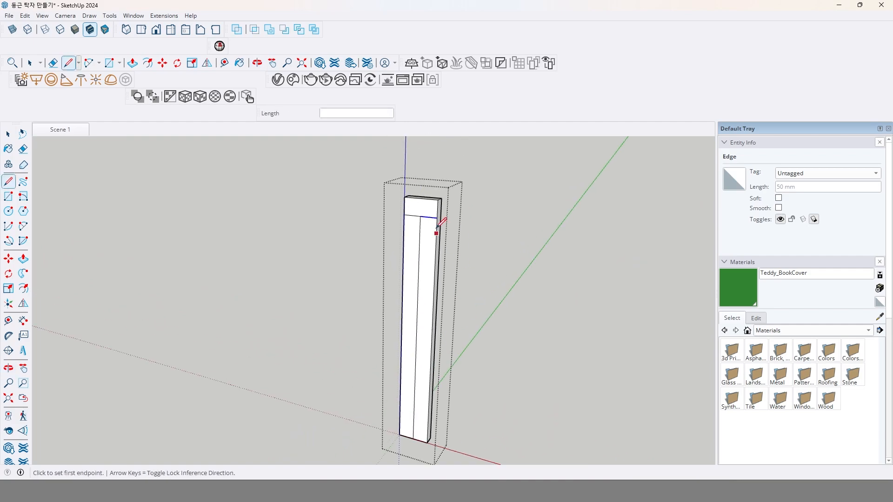
scroll(434, 229, up, 2)
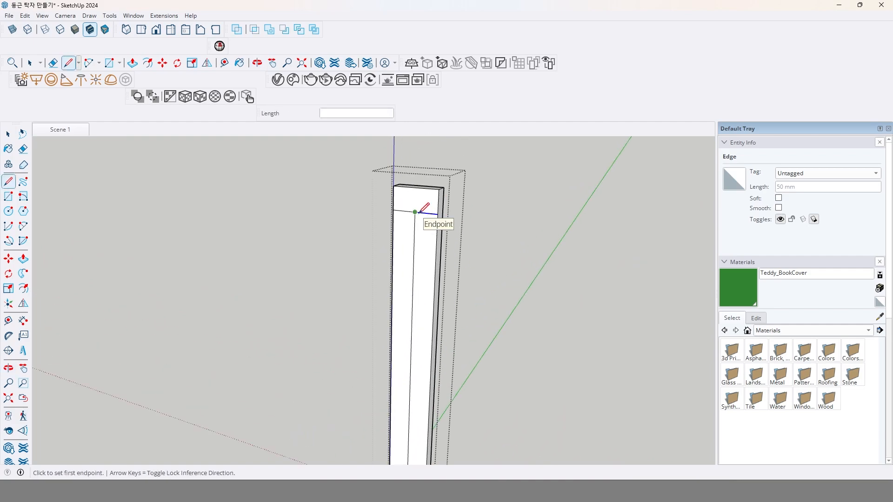
click(419, 213)
scroll(424, 298, down, 2)
shift+middle_drag(416, 292, 420, 194)
scroll(404, 372, up, 3)
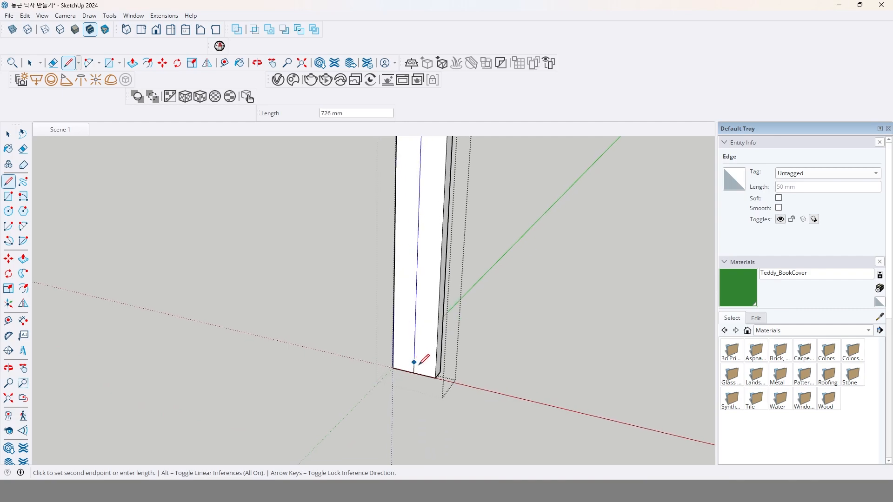
click(424, 375)
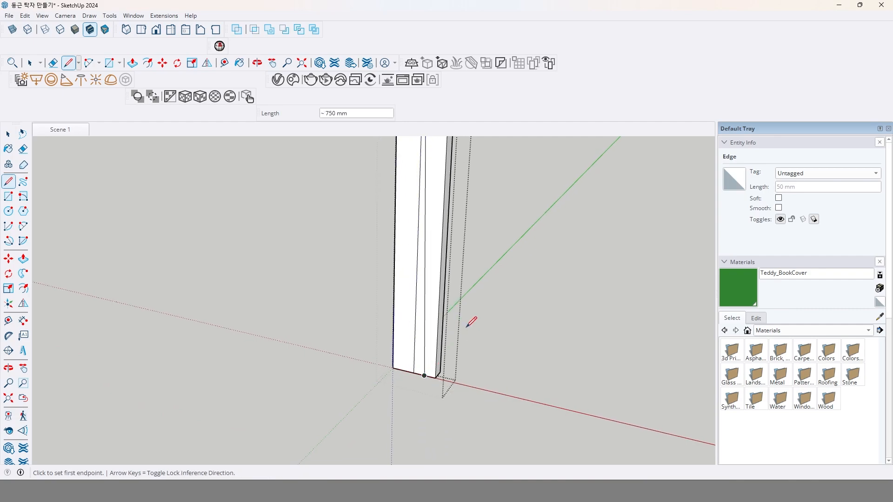
Erase the outer half of the copied horizontal edge near the top of the post.
scroll(466, 325, down, 3)
shift+middle_drag(458, 300, 460, 404)
scroll(461, 279, up, 3)
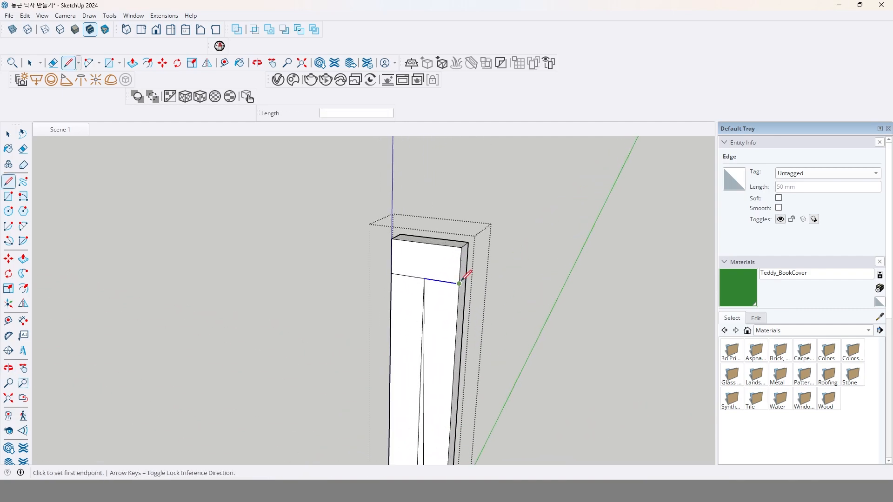
scroll(463, 278, up, 1)
key(space)
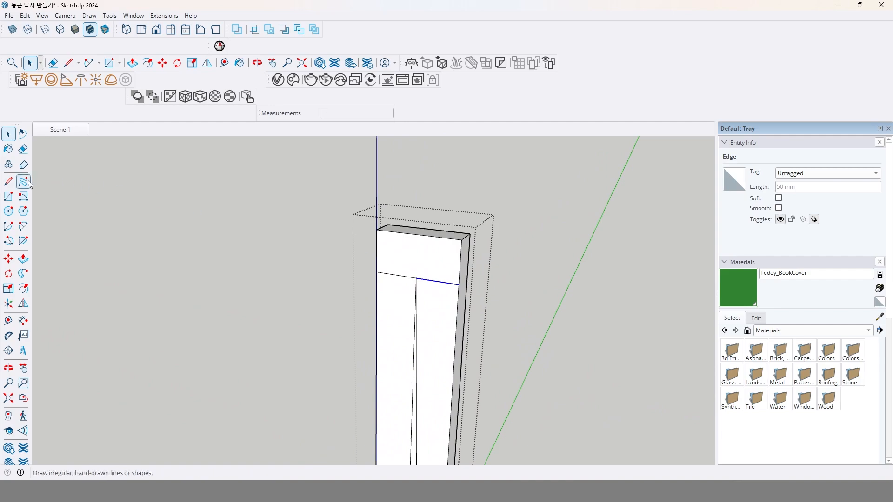
click(23, 149)
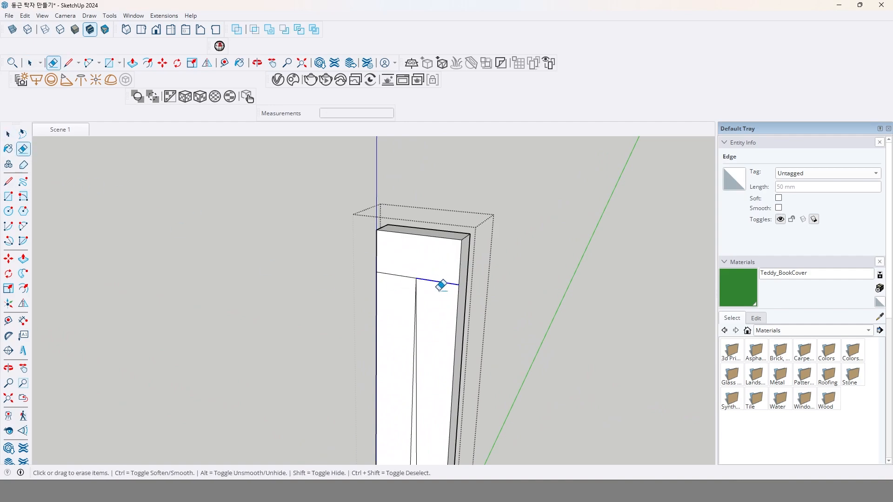
click(439, 282)
middle_drag(442, 285, 446, 263)
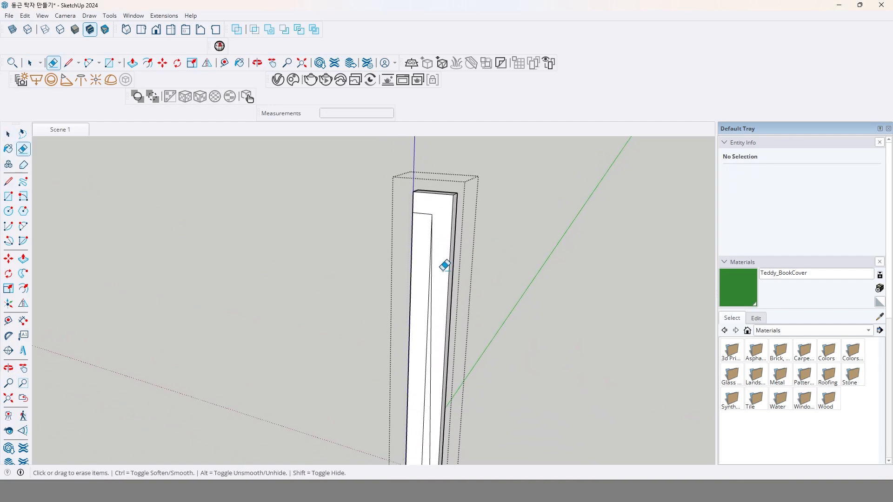
Erase the vertical center line on the wide face, keeping the slanted line.
scroll(440, 247, up, 5)
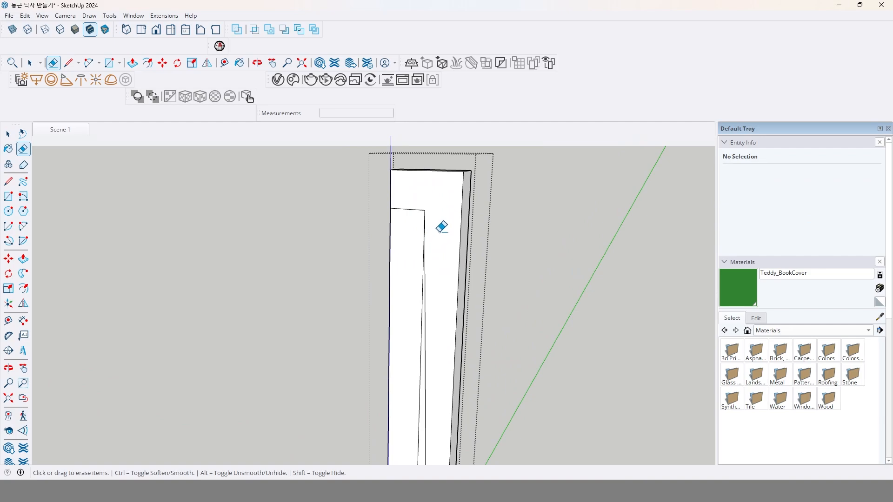
key(space)
click(435, 357)
scroll(436, 353, down, 3)
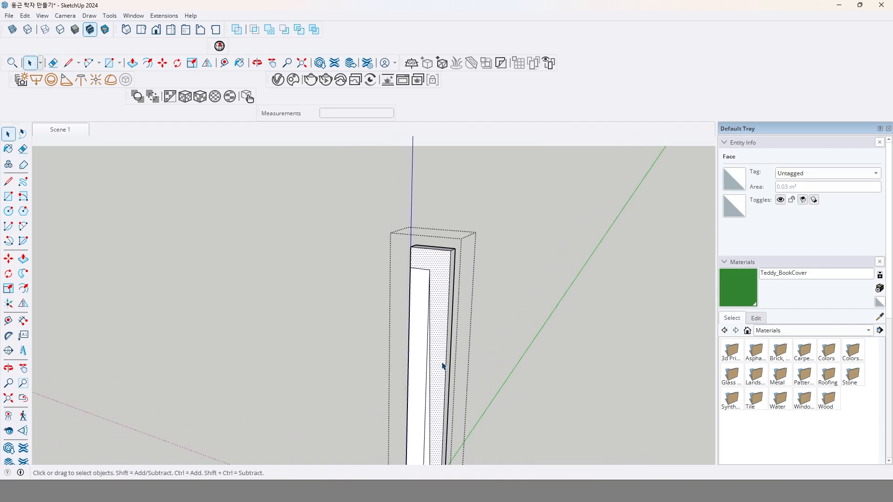
scroll(435, 303, up, 1)
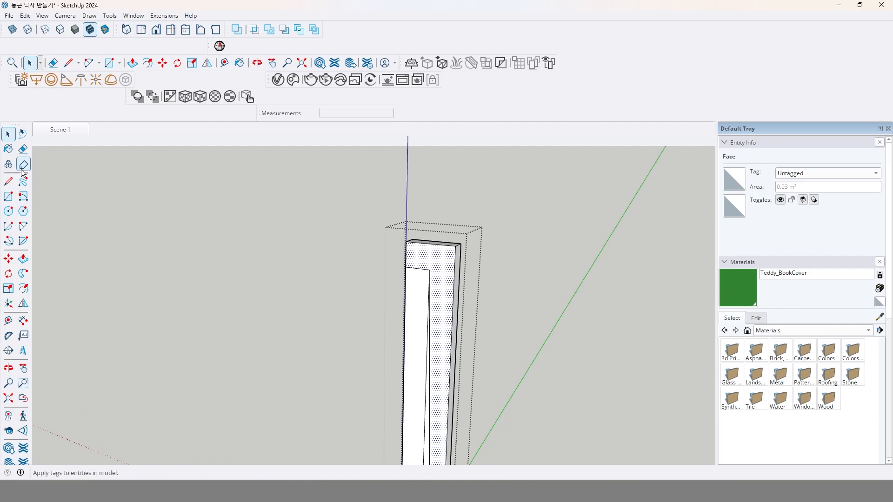
click(23, 149)
scroll(404, 316, up, 2)
click(432, 378)
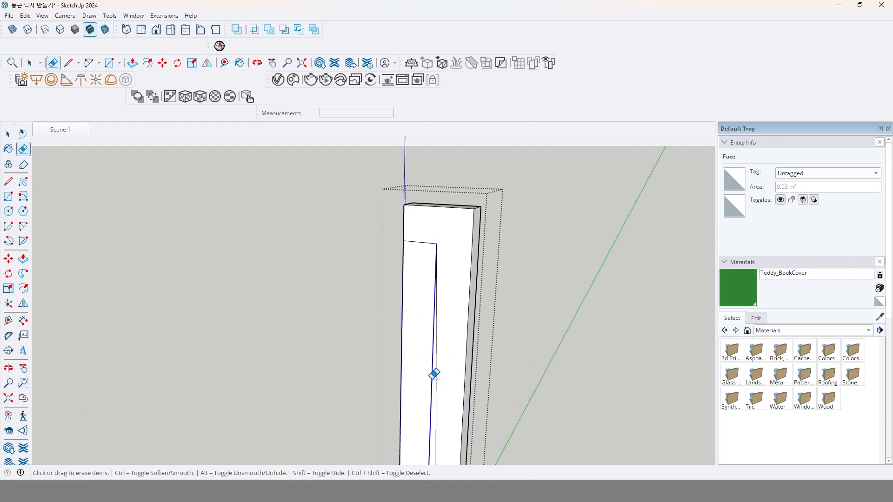
scroll(420, 349, down, 1)
Push the inner face below the top block 30 mm through the post to cut out the tapered leg shape.
click(23, 258)
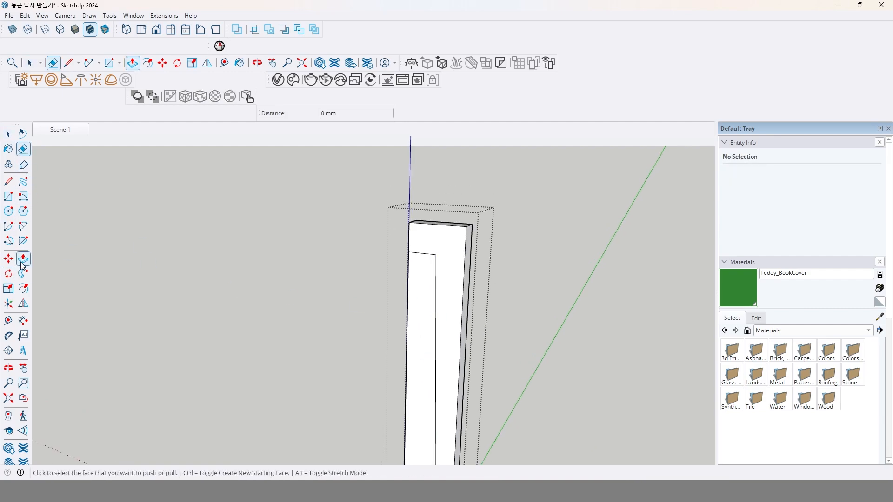
click(419, 285)
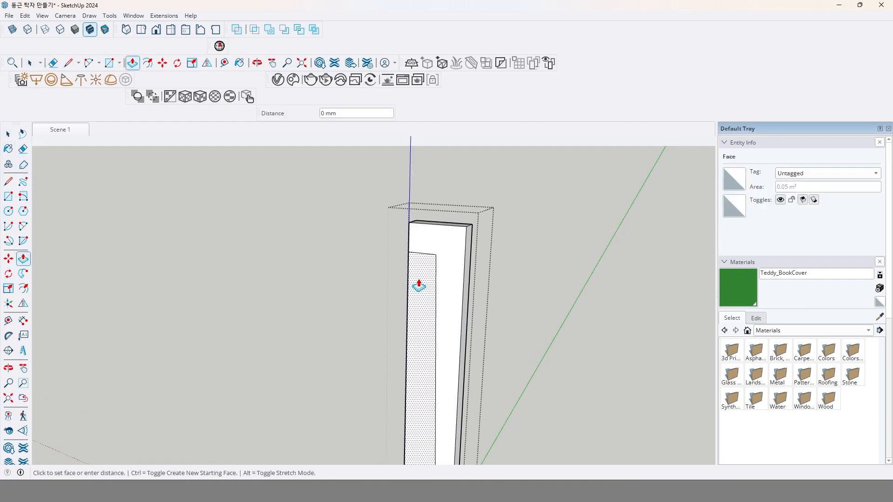
click(458, 230)
scroll(484, 326, down, 3)
shift+middle_drag(480, 335, 492, 228)
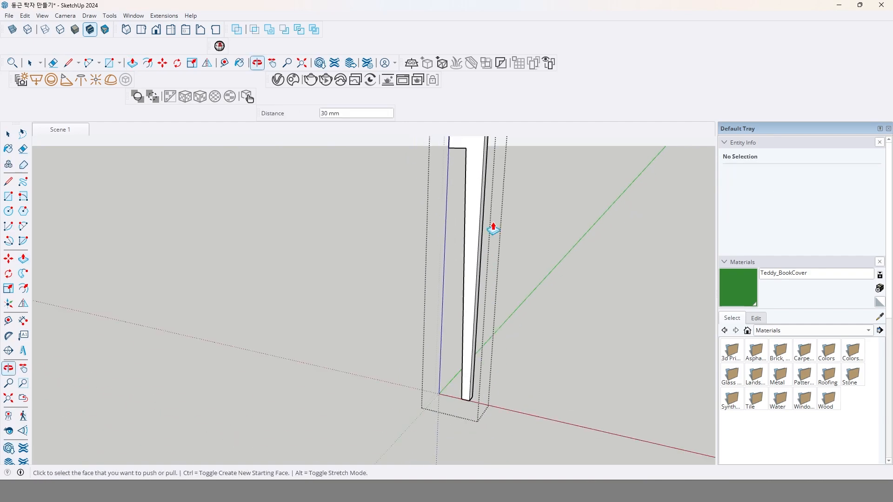
scroll(495, 283, down, 1)
shift+middle_drag(496, 282, 448, 213)
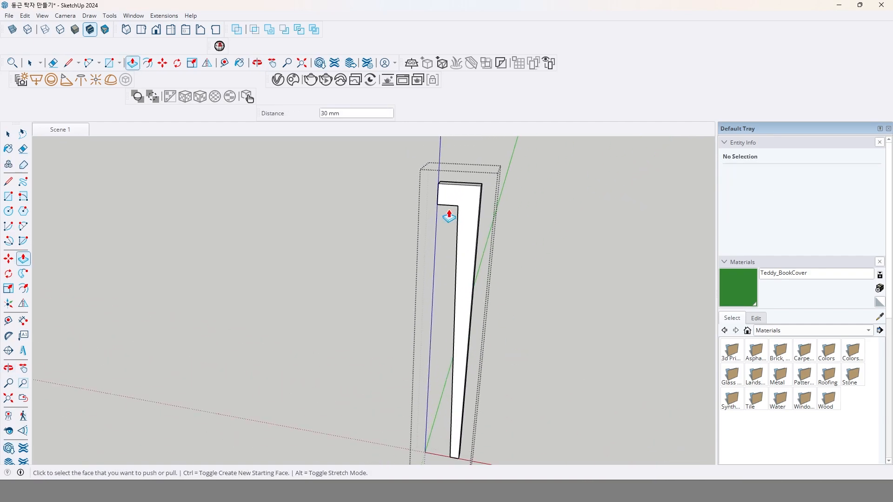
Close the leg group so that its top can be worked on from outside the group.
click(464, 242)
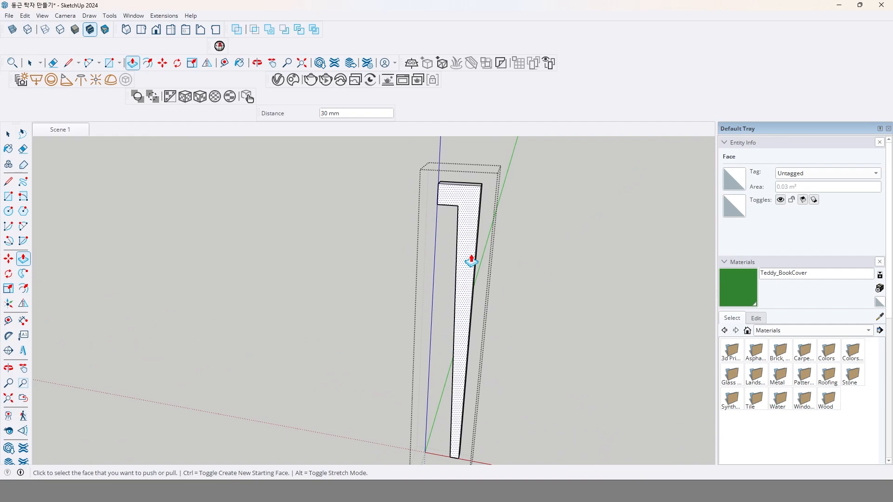
middle_drag(476, 223, 421, 264)
scroll(479, 213, up, 5)
scroll(448, 240, up, 4)
key(space)
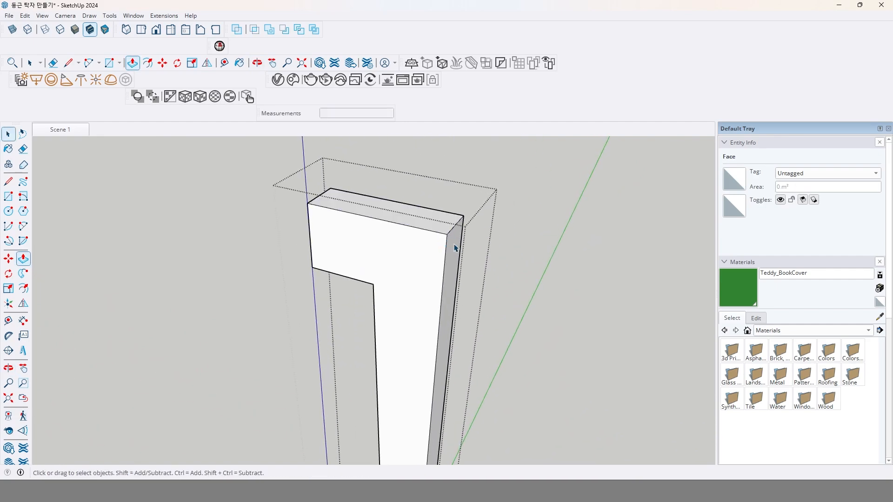
click(534, 242)
middle_drag(534, 245, 381, 297)
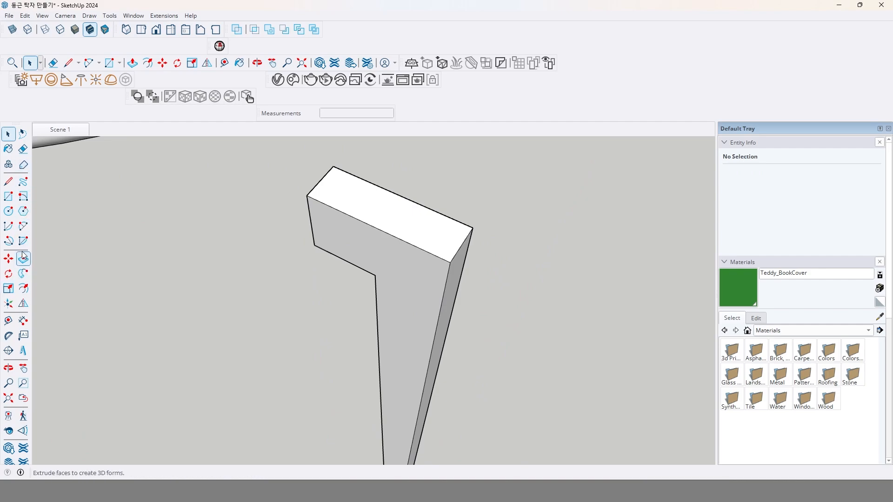
Draw a tangent arc of about 10 mm radius across the near outer corner of the leg's top face.
click(23, 232)
middle_drag(394, 259, 442, 265)
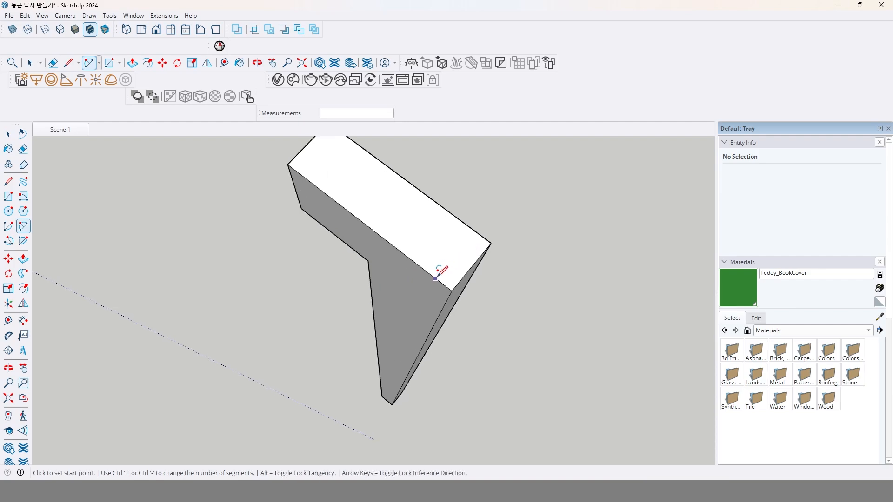
click(434, 277)
double_click(464, 275)
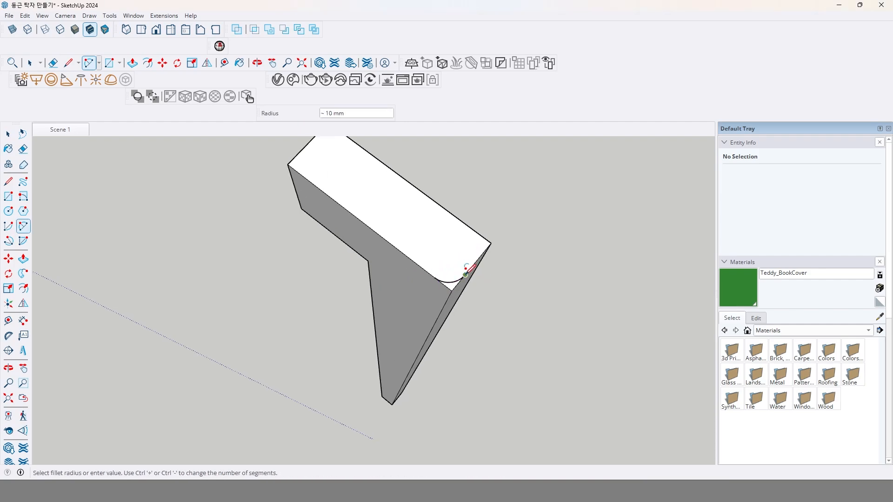
key(space)
Mirror a copy of the corner arc onto the other outer corner, about the midpoint of the top face's short outer edge.
click(428, 321)
middle_drag(428, 321, 453, 288)
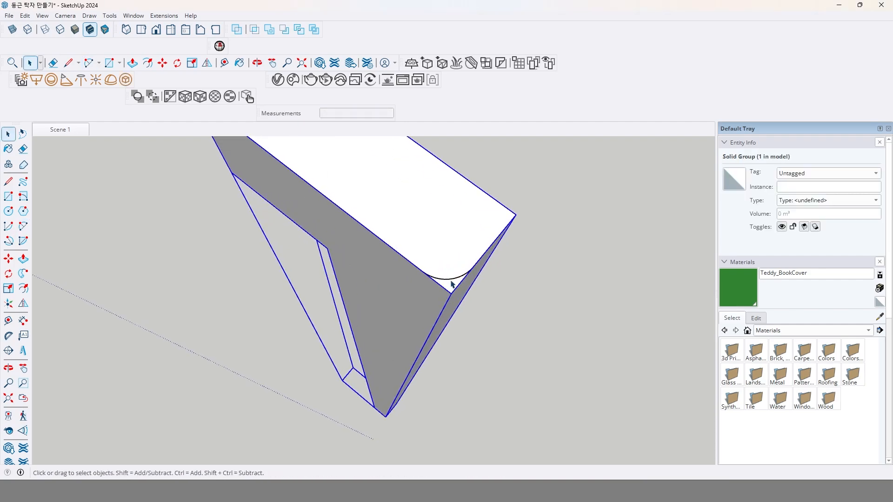
double_click(449, 281)
middle_drag(531, 331, 526, 271)
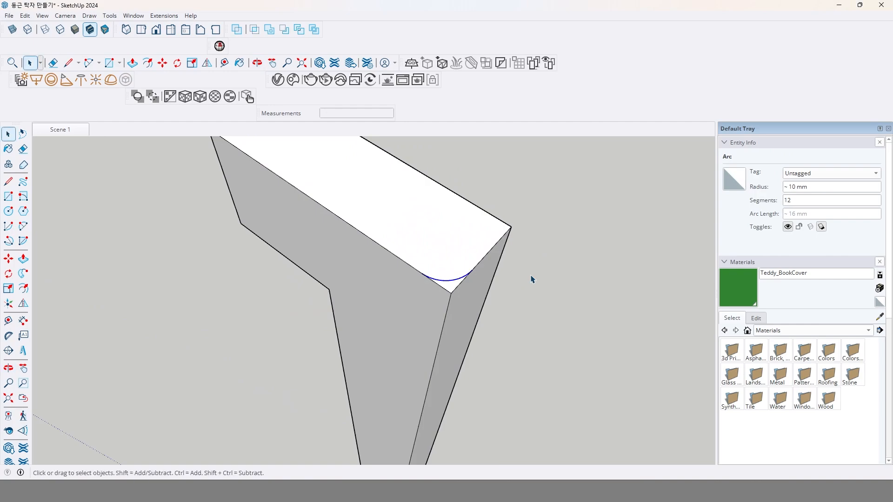
click(25, 303)
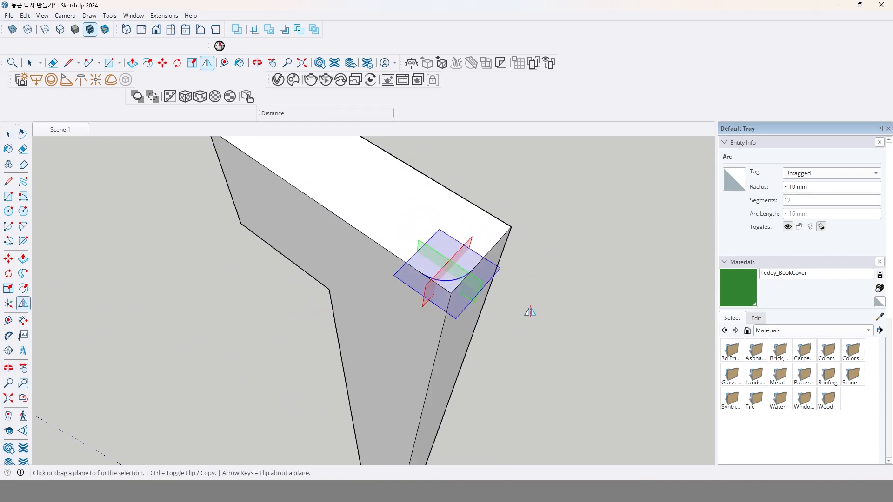
middle_drag(492, 261, 505, 305)
scroll(506, 306, up, 5)
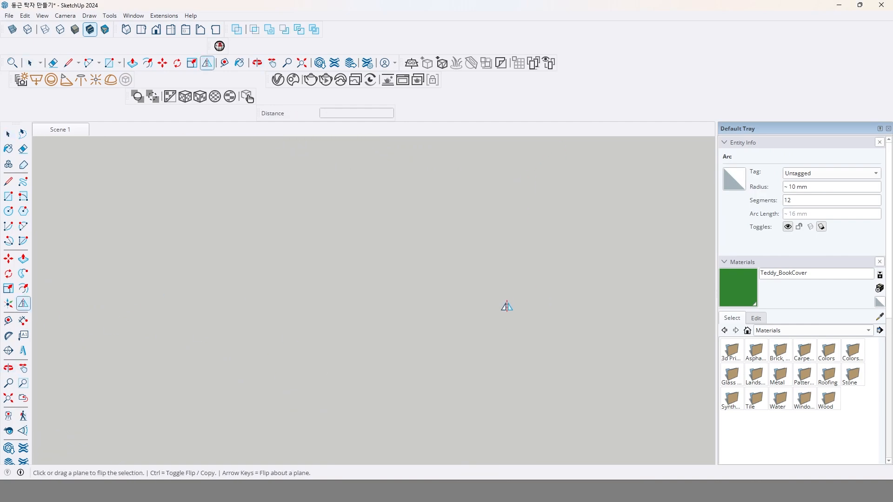
scroll(493, 312, down, 7)
scroll(485, 302, up, 4)
scroll(486, 302, down, 4)
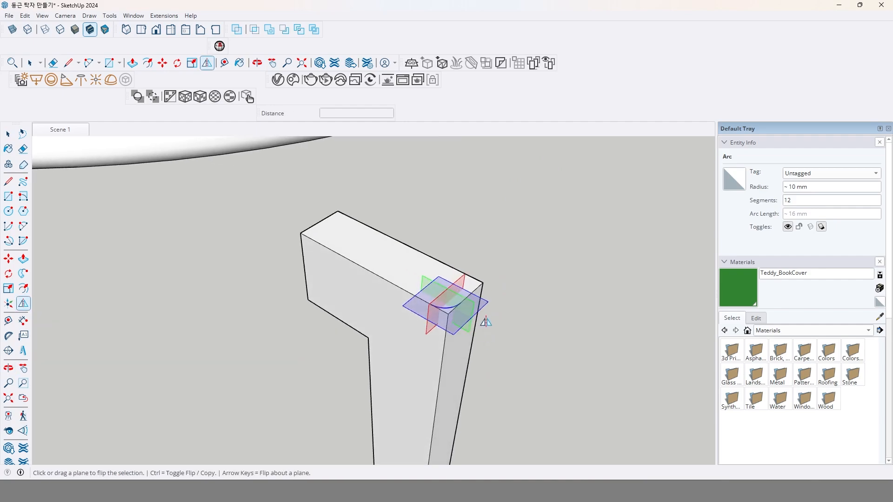
scroll(484, 319, up, 2)
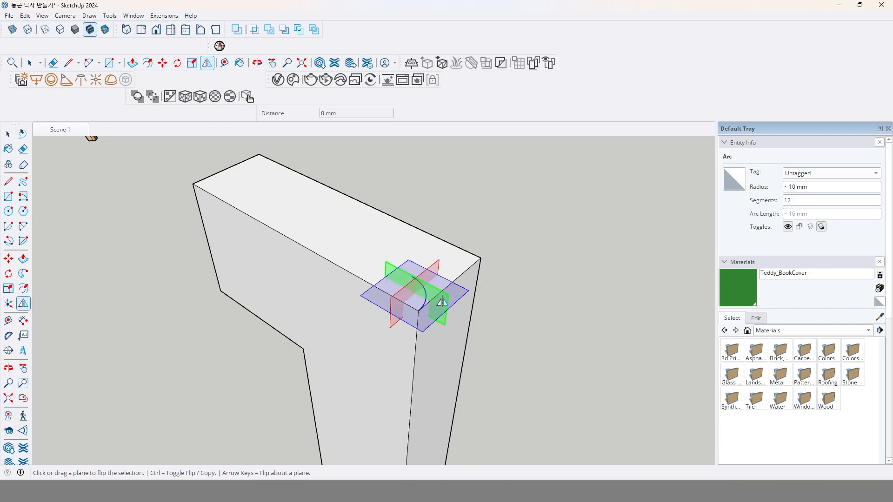
click(441, 303)
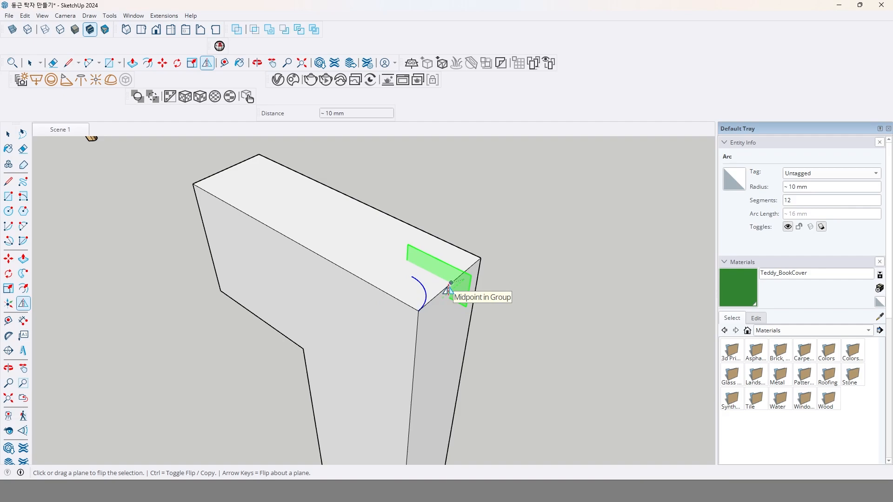
click(448, 291)
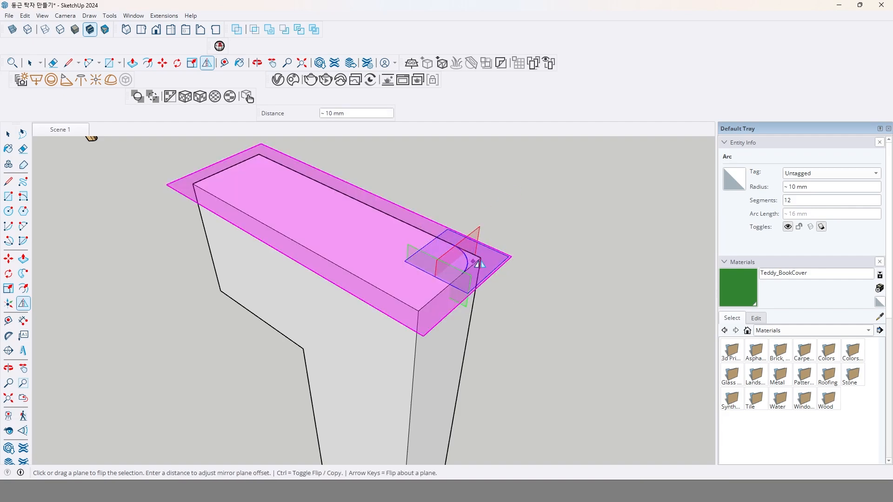
key(ctrl)
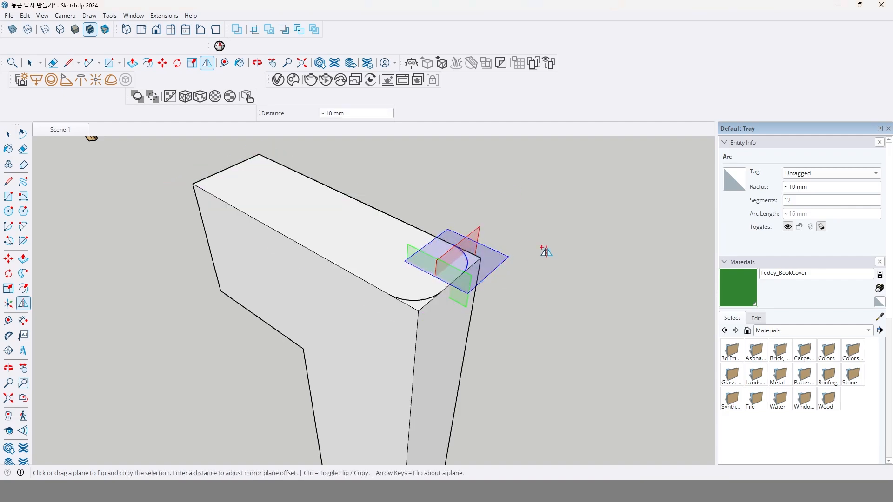
key(space)
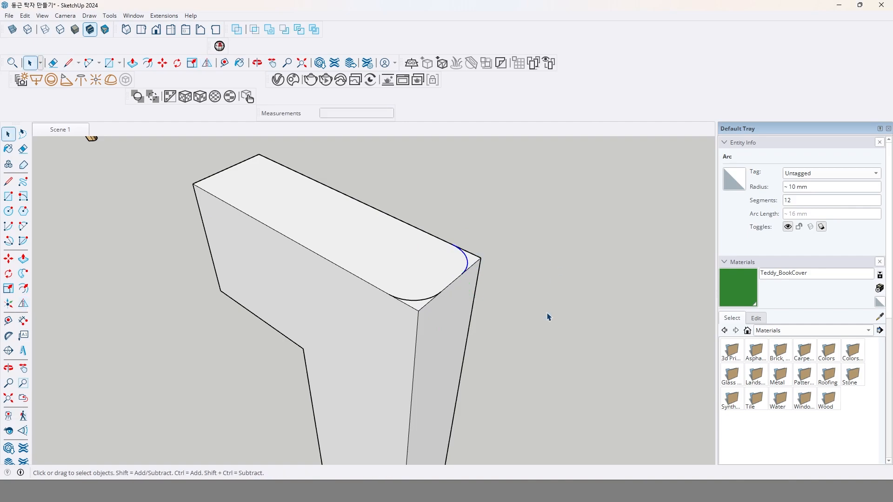
click(545, 313)
Explode the leg group so its geometry merges with the two corner arcs.
middle_drag(450, 308, 469, 305)
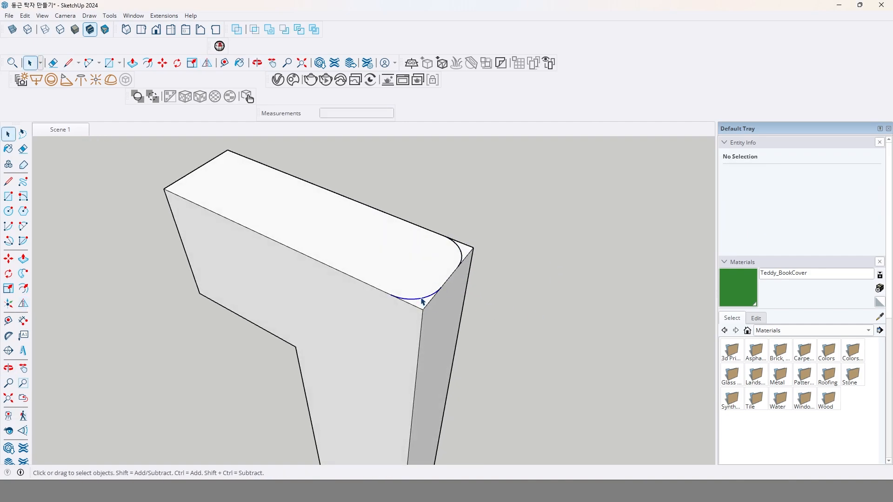
click(424, 268)
scroll(423, 268, down, 1)
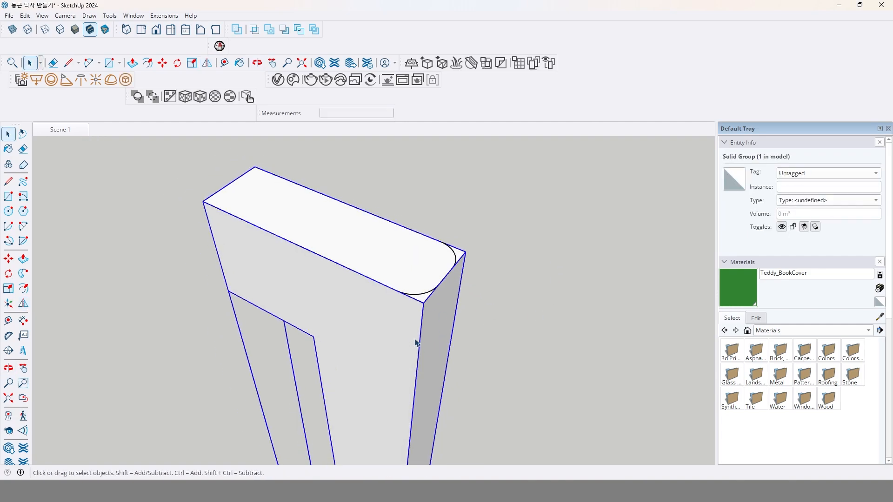
right_click(344, 252)
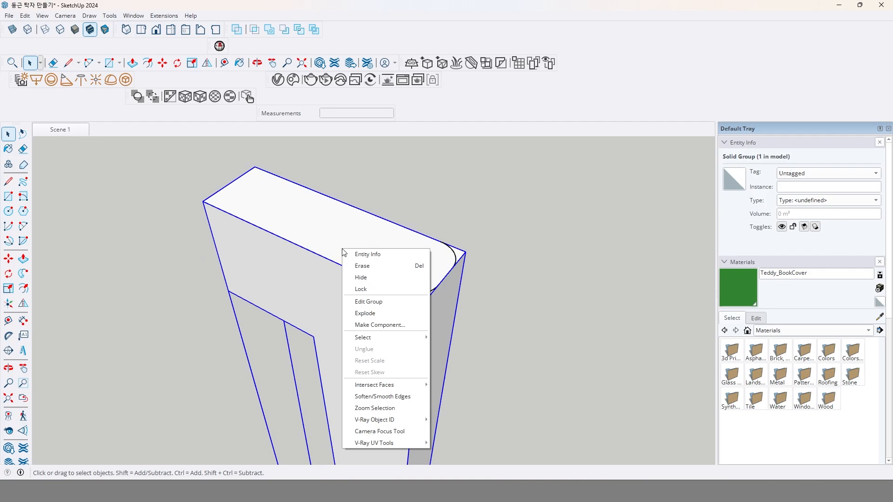
click(382, 313)
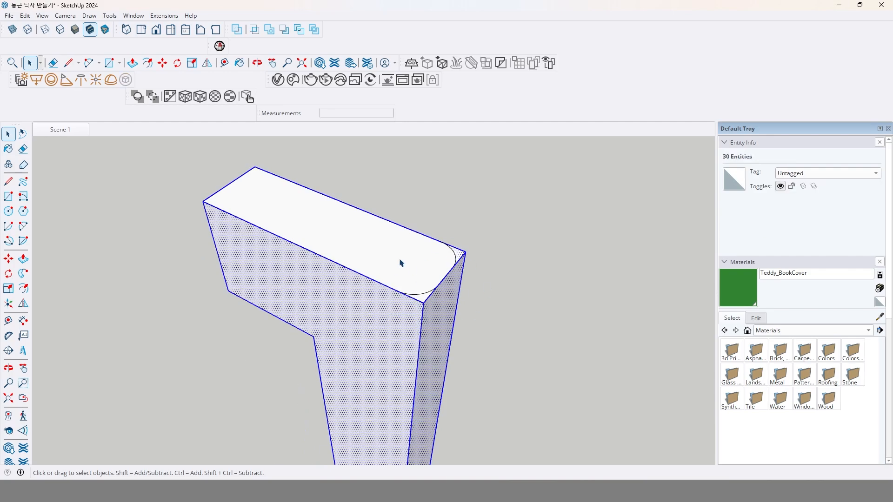
Push the near outer corner piece outside its arc down through the leg's full 800 mm height to round that edge.
click(23, 259)
click(417, 302)
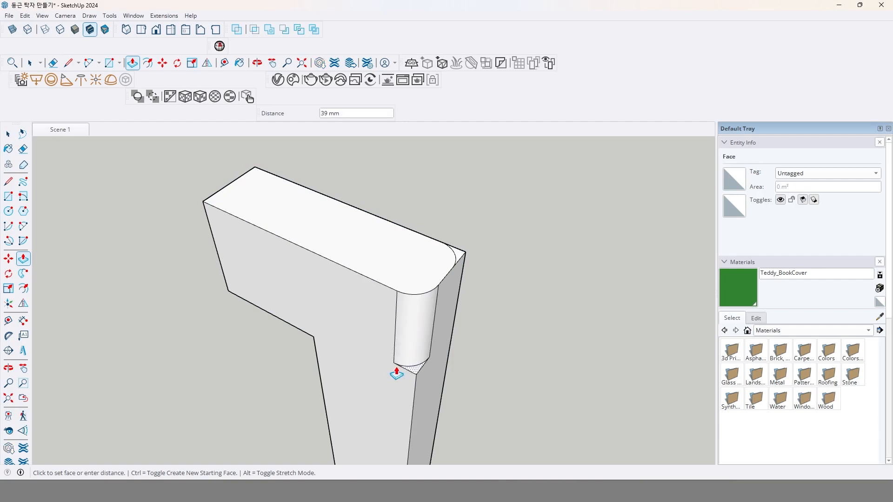
scroll(398, 374, down, 5)
scroll(465, 276, down, 2)
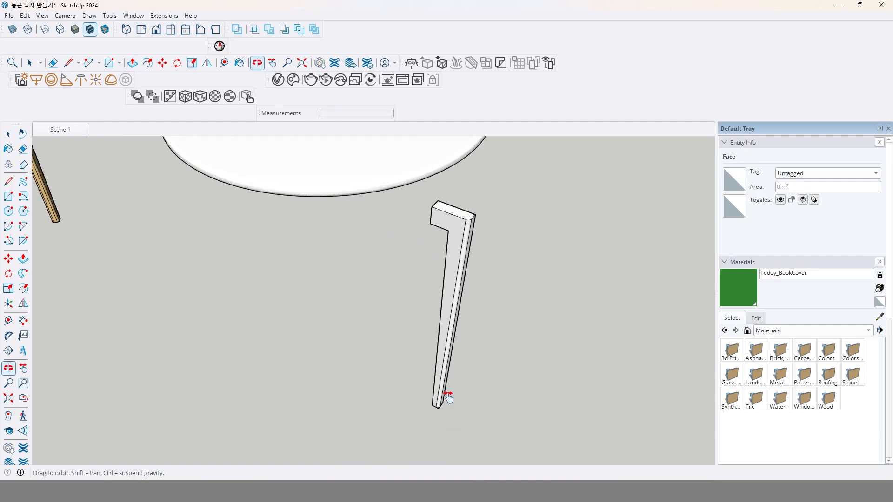
middle_drag(448, 395, 432, 363)
scroll(427, 368, up, 2)
click(418, 342)
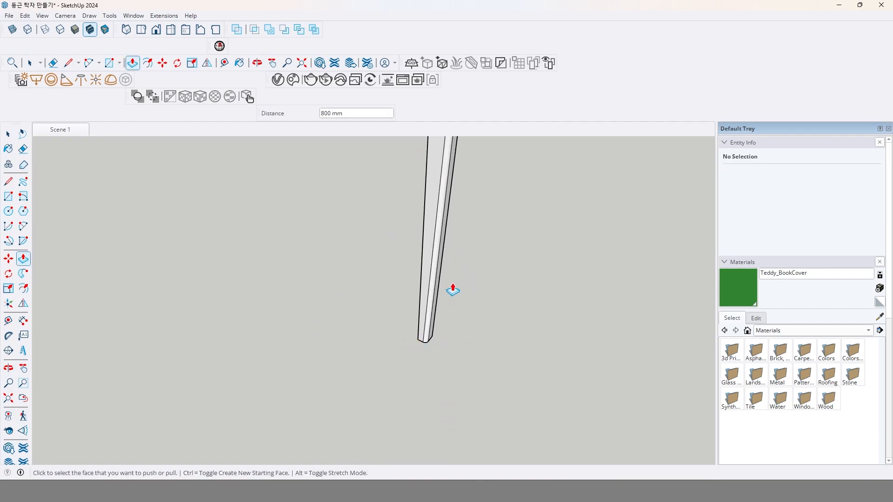
Cut away the other outer corner piece outside its arc by the same 800 mm depth.
middle_drag(452, 289, 405, 253)
scroll(409, 251, up, 3)
scroll(415, 246, up, 1)
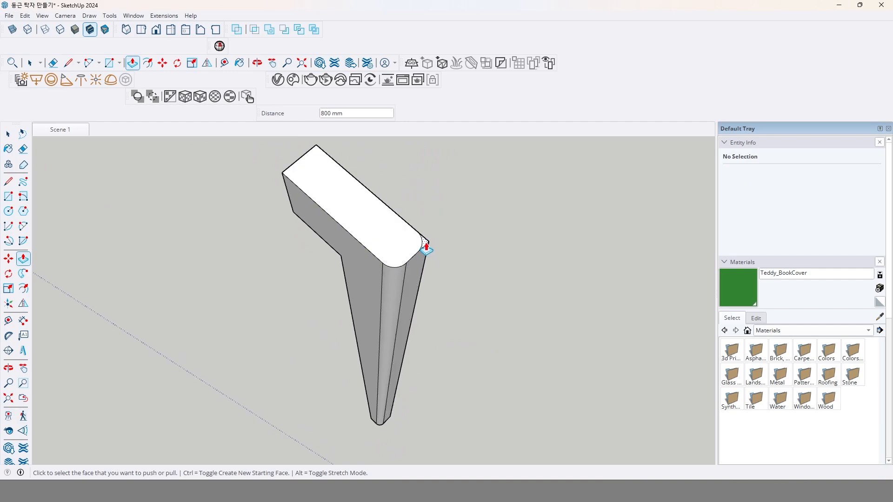
double_click(425, 245)
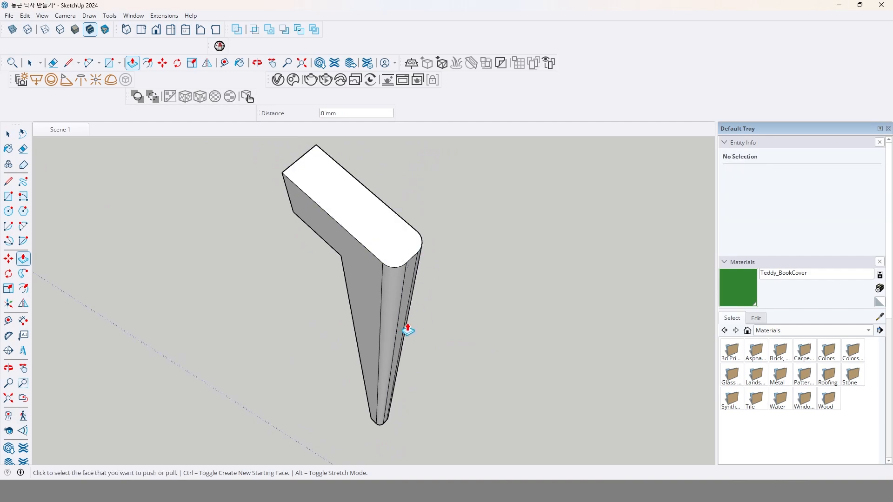
middle_drag(406, 328, 450, 279)
Try grouping the whole leg's geometry.
key(space)
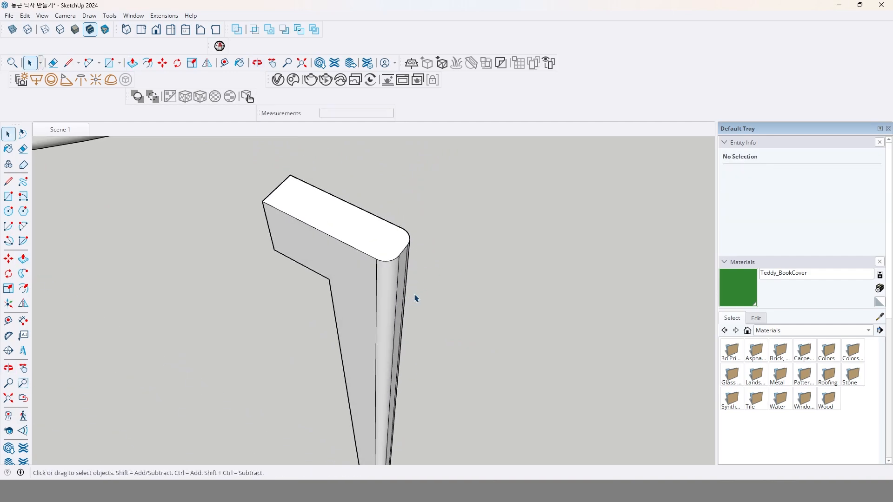
triple_click(371, 296)
right_click(371, 295)
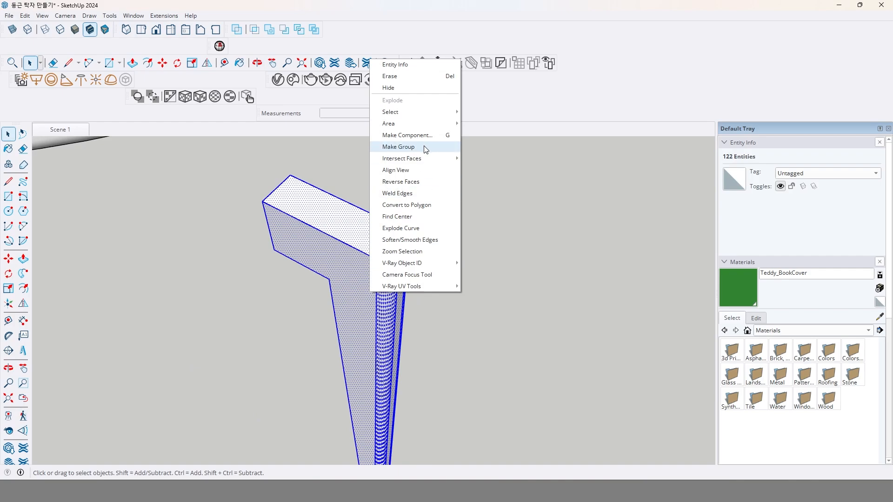
click(425, 147)
double_click(367, 309)
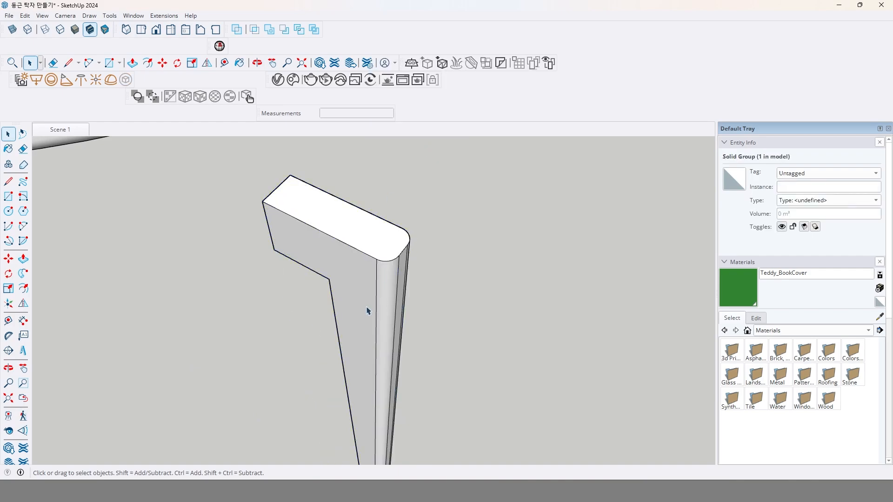
Make all of the leg's geometry into a component with the definition name 탁자다리.
triple_click(363, 290)
right_click(364, 288)
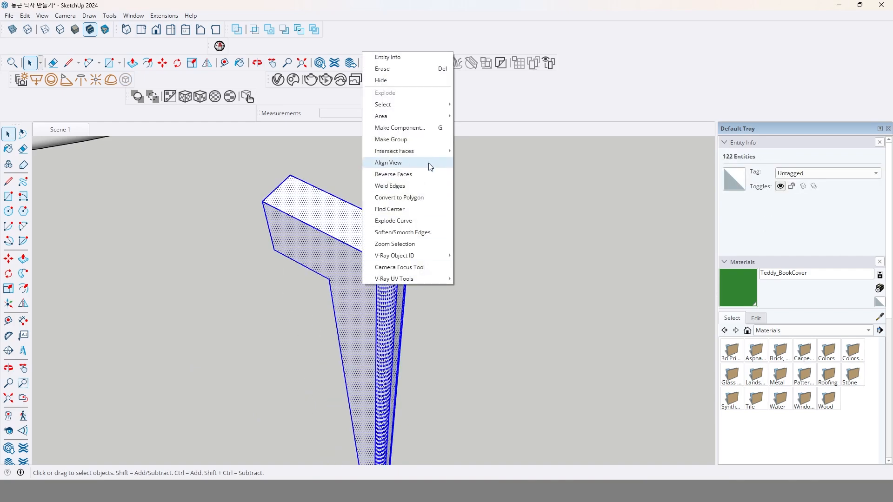
click(421, 133)
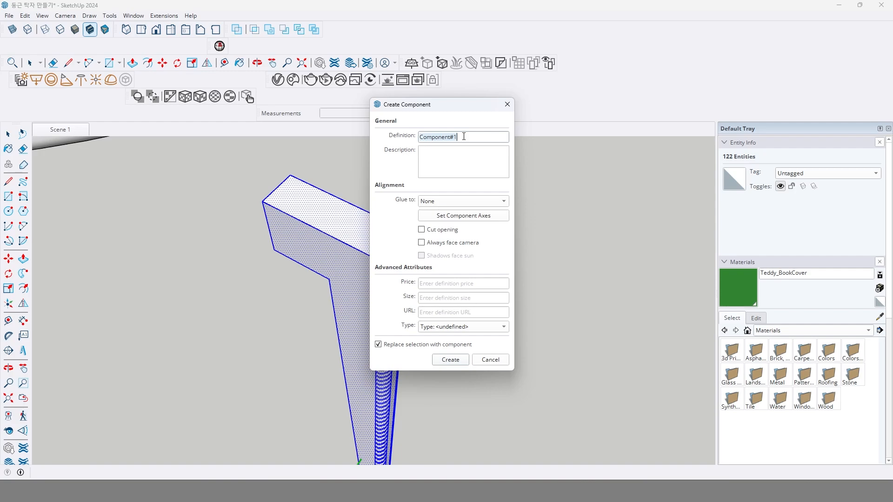
text(ㅌㅏㄱㅈ)
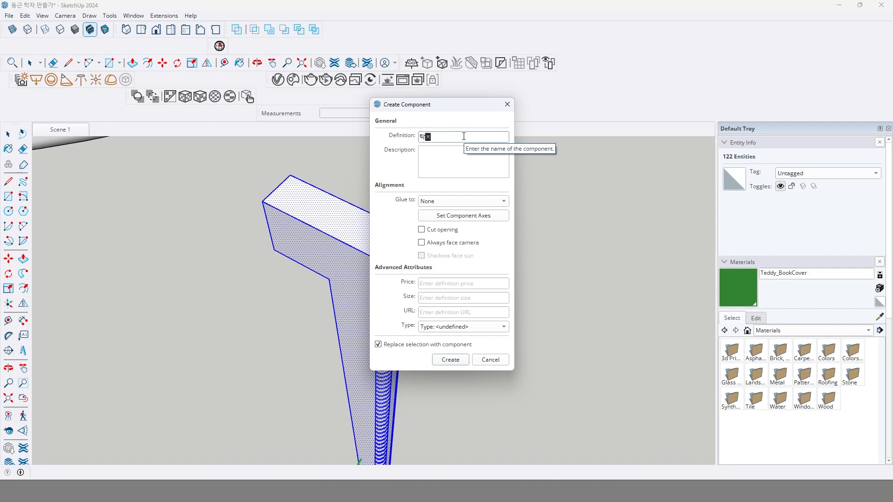
text(ㅏㄷㅏㄹㅣ)
key(Return)
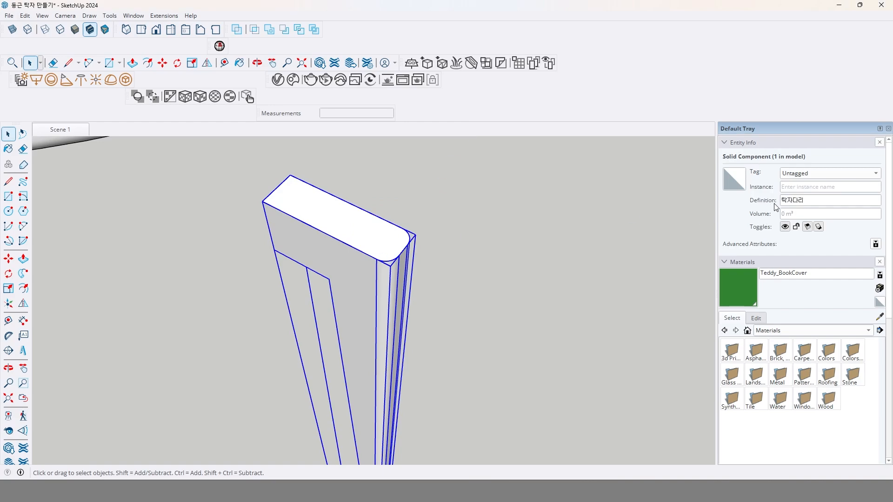
double_click(802, 202)
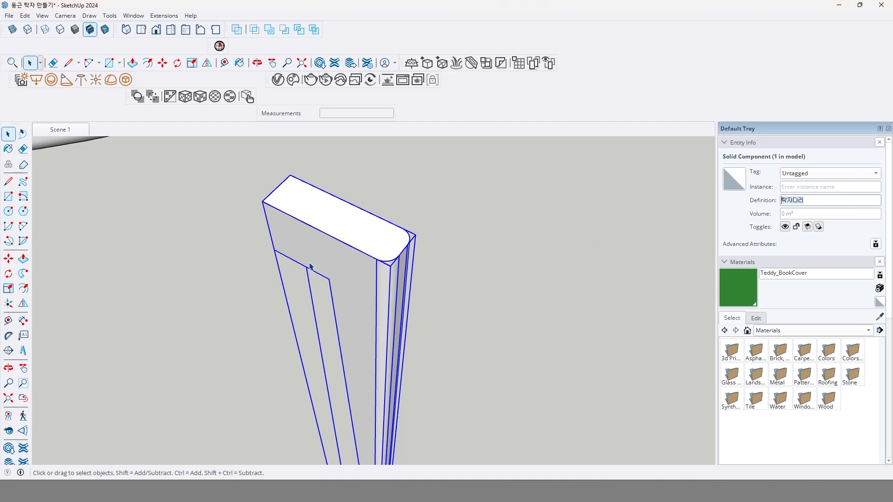
Splay the leg by moving its bottom end 100 mm outward along the red axis inside the component, and close the component.
scroll(348, 281, down, 5)
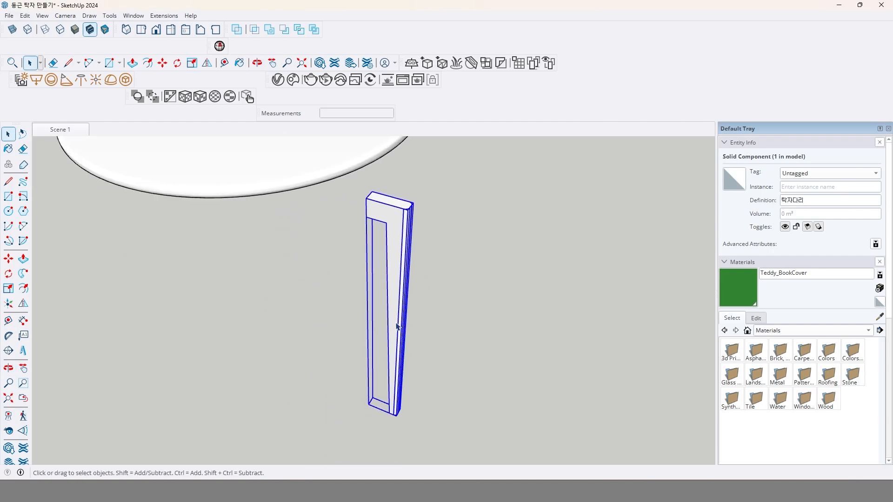
double_click(397, 325)
drag(350, 375, 442, 450)
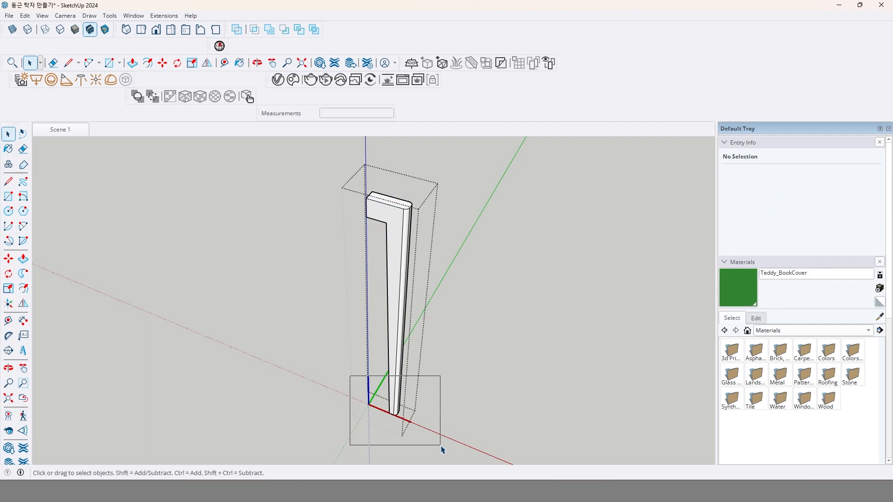
drag(442, 450, 440, 446)
middle_drag(410, 412, 414, 190)
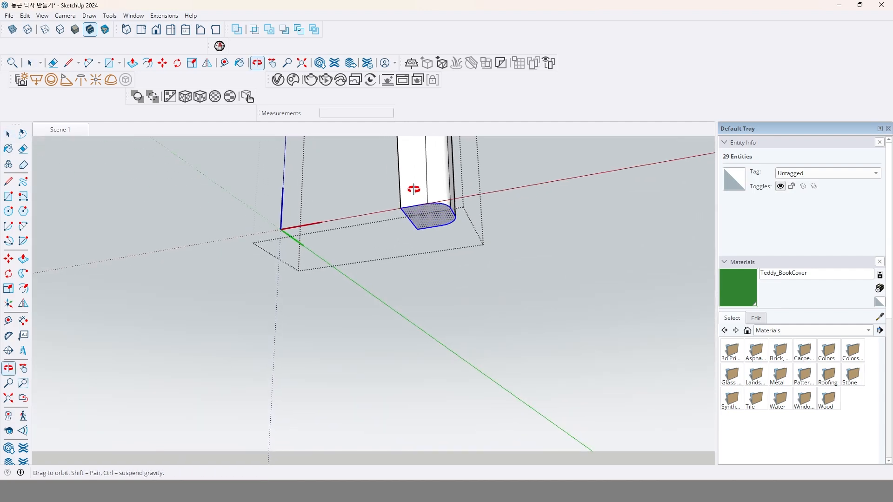
click(9, 259)
scroll(310, 279, down, 3)
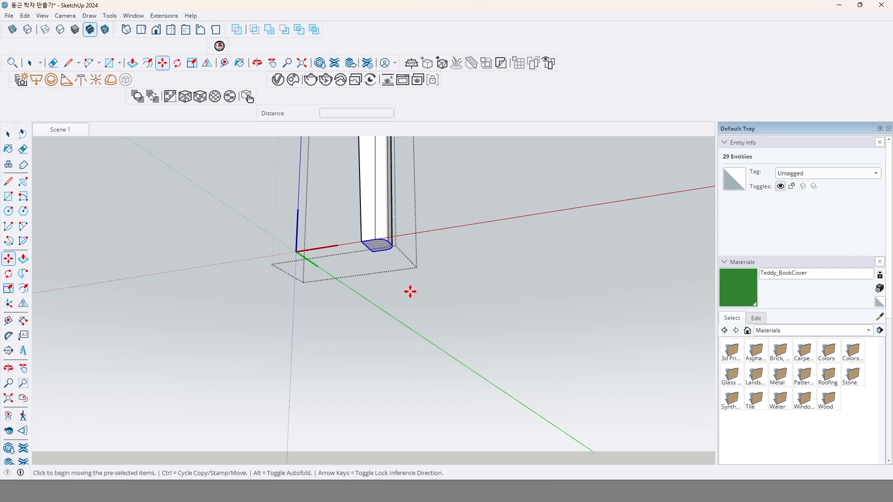
click(391, 289)
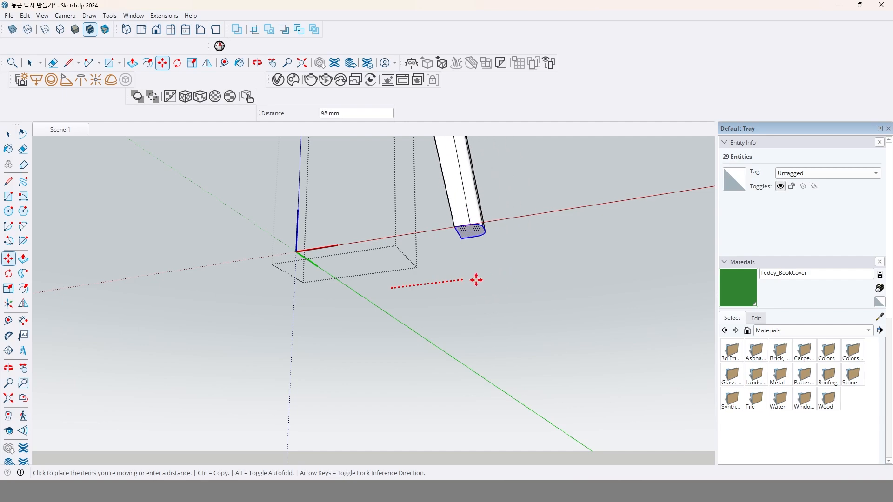
click(469, 279)
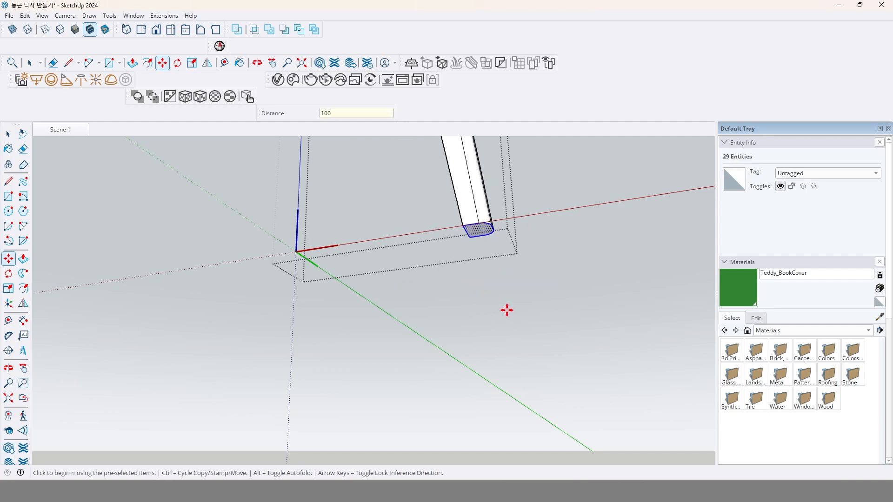
scroll(516, 297, down, 6)
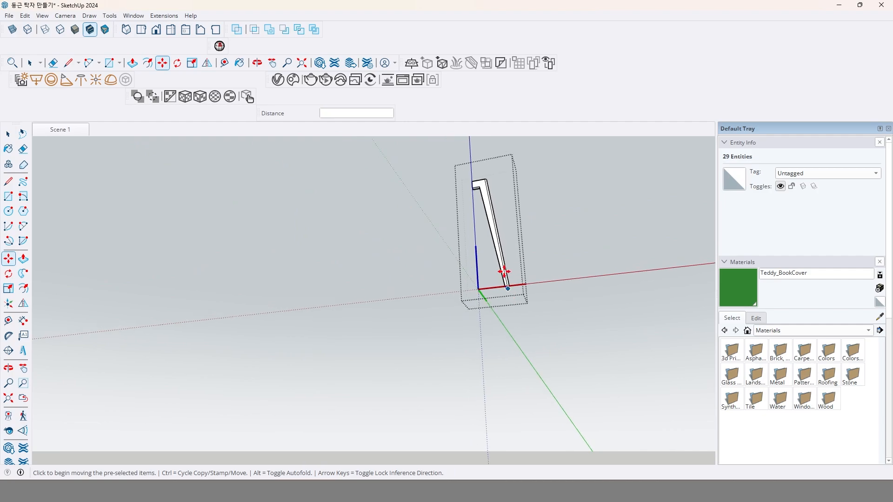
middle_drag(503, 272, 504, 306)
key(space)
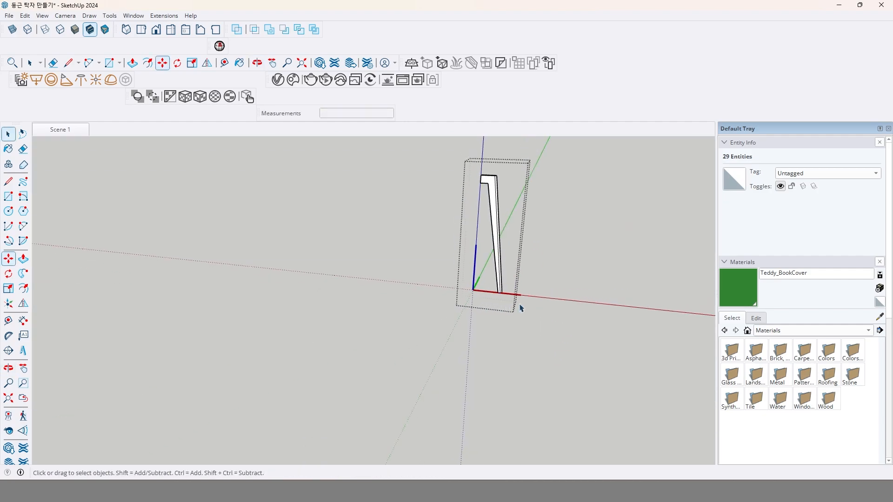
scroll(521, 308, down, 5)
click(495, 343)
Compare the new leg with the finished table and examine the apron frame beneath the wooden tabletop.
shift+middle_drag(513, 255, 500, 331)
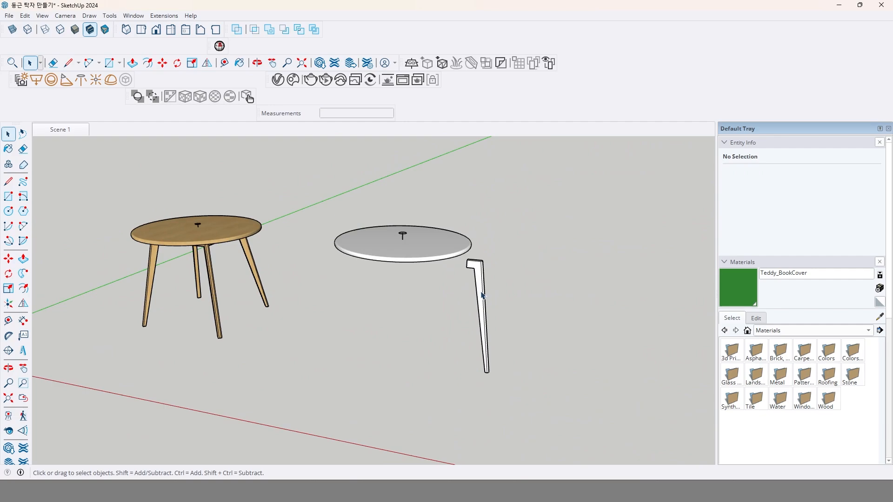
scroll(483, 294, up, 3)
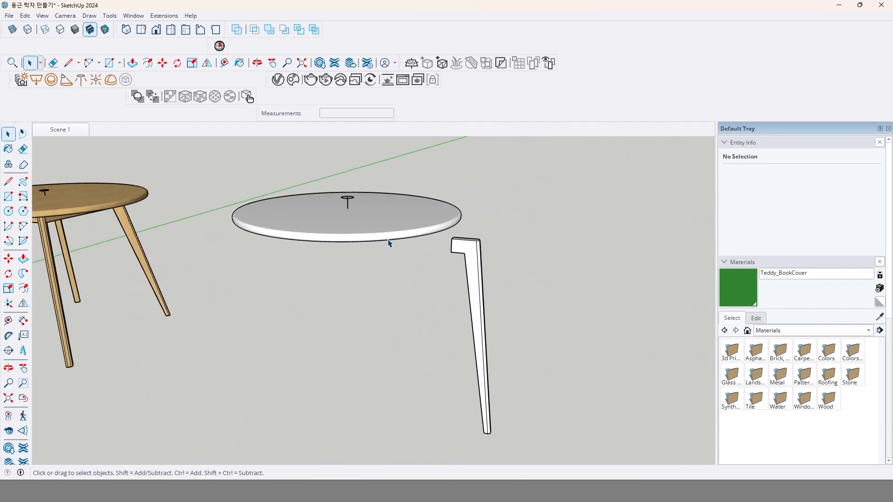
click(472, 255)
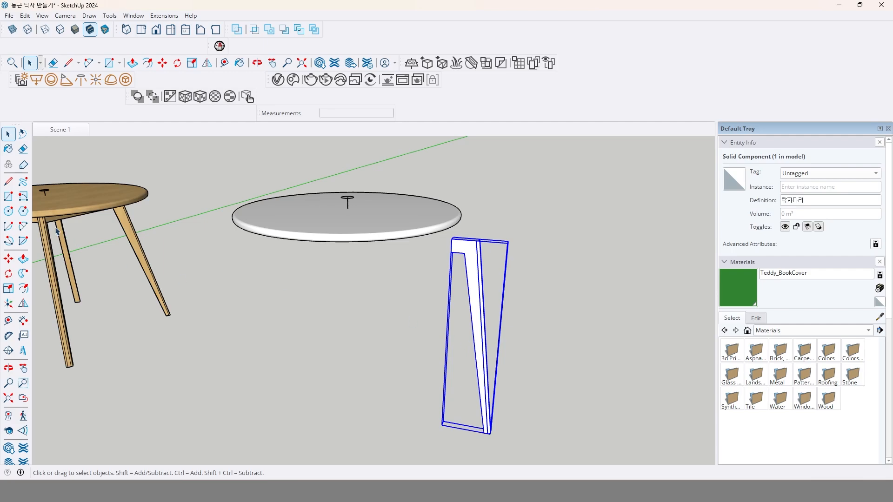
middle_drag(161, 252, 212, 210)
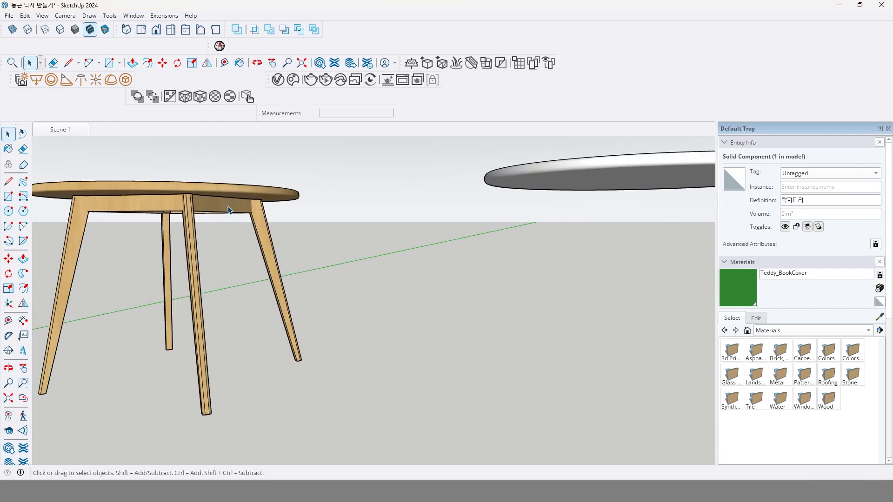
click(210, 210)
middle_drag(251, 259, 238, 222)
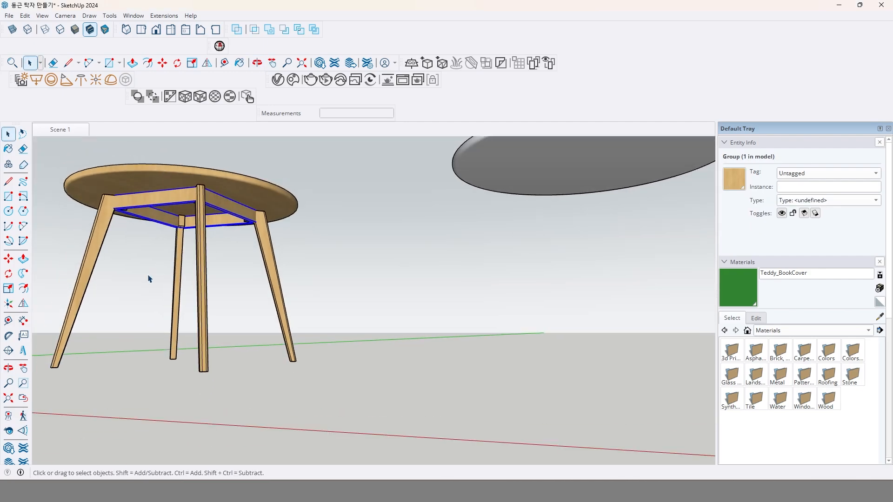
Draw a horizontal rectangle of about 908 × 682 mm in the open space near the new tabletop and leg.
click(8, 197)
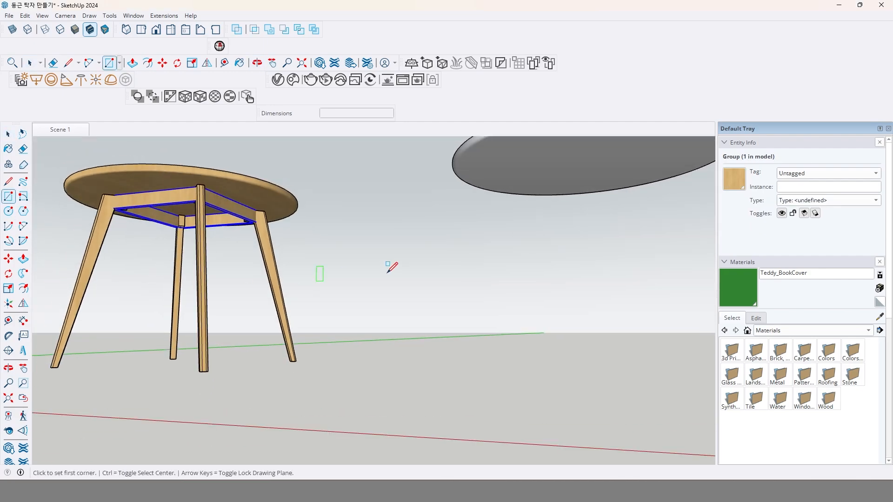
middle_drag(390, 265, 382, 348)
middle_drag(433, 253, 448, 360)
shift+middle_drag(512, 318, 400, 324)
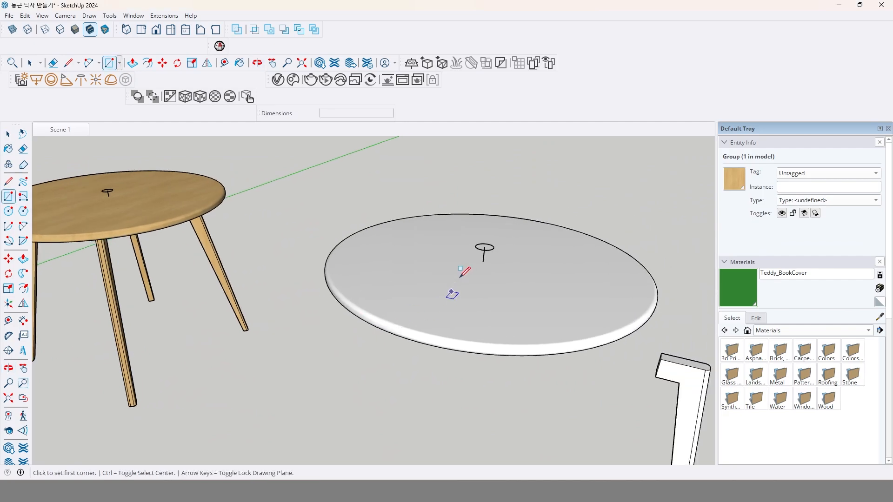
scroll(470, 272, up, 1)
scroll(356, 402, down, 3)
middle_drag(358, 398, 390, 314)
click(340, 335)
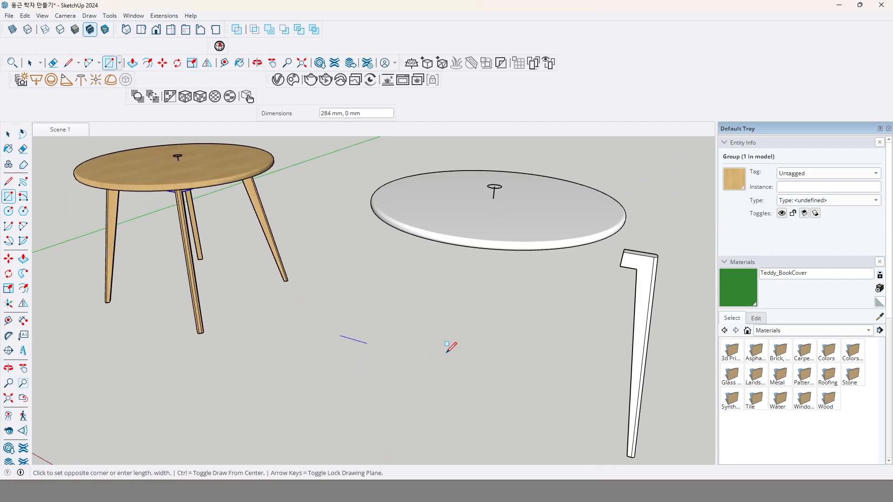
click(541, 320)
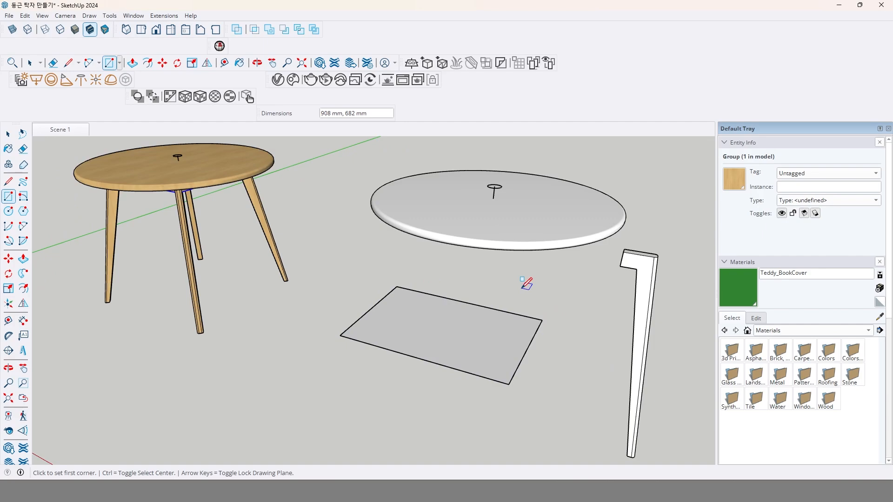
Resize the new rectangle to 500 × 500 mm and on to 700 × 700 mm.
text(500,500)
key(Return)
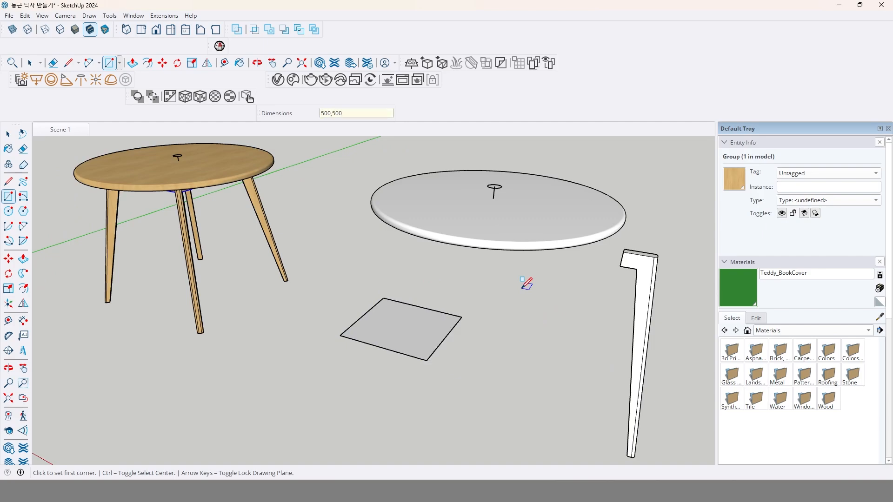
text(700,700)
key(Return)
Group the square's face together with its edges.
key(space)
click(448, 354)
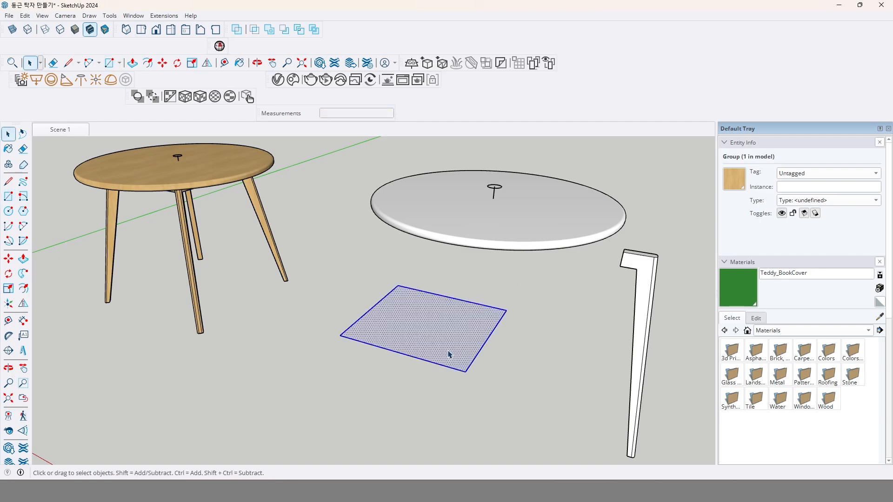
right_click(448, 354)
click(533, 259)
Extrude the square face inside its group upward by 70 mm.
double_click(455, 347)
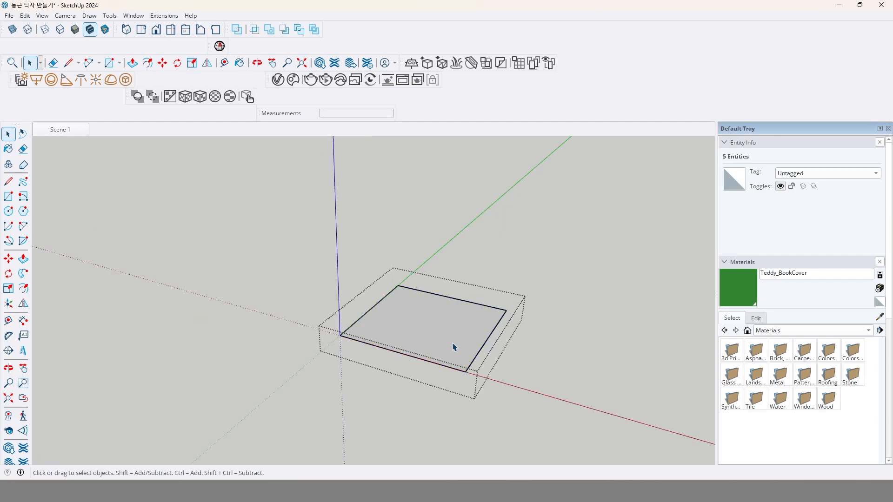
key(Escape)
click(24, 260)
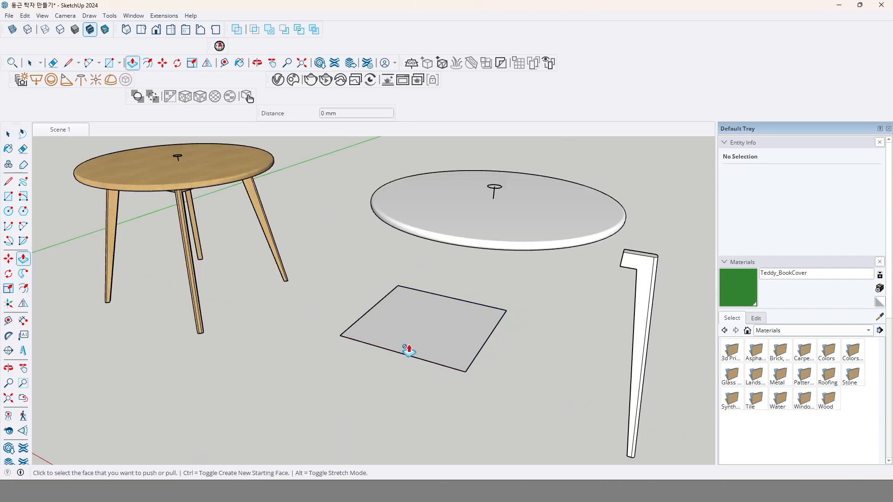
key(space)
double_click(440, 343)
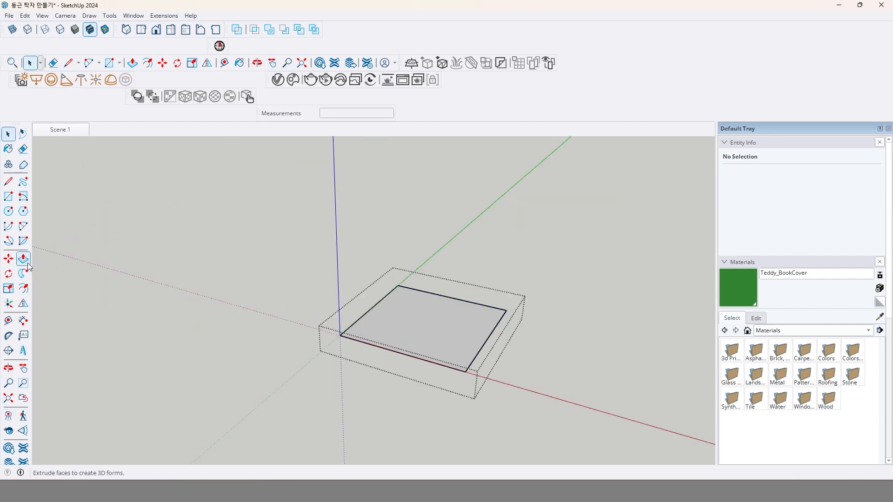
click(27, 263)
click(450, 345)
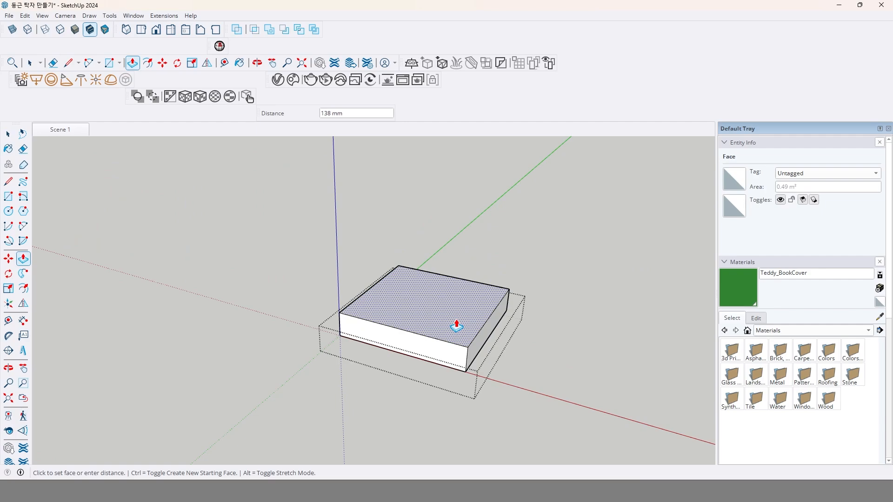
key(i)
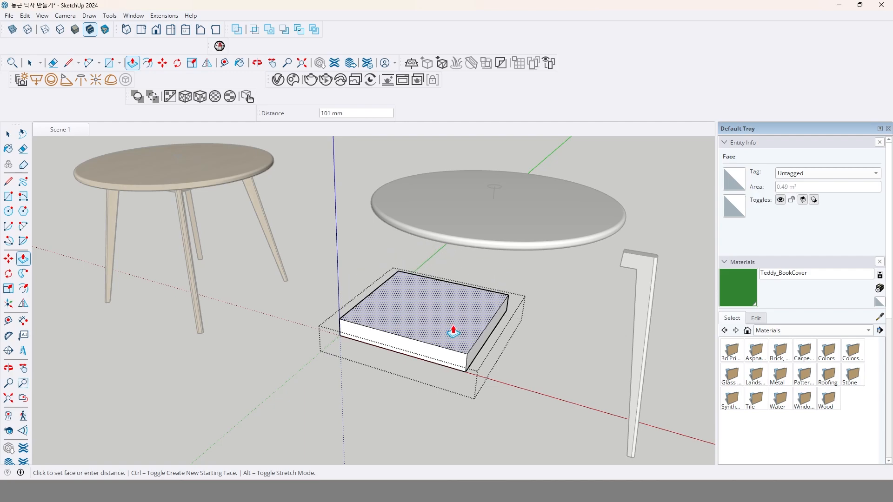
click(454, 330)
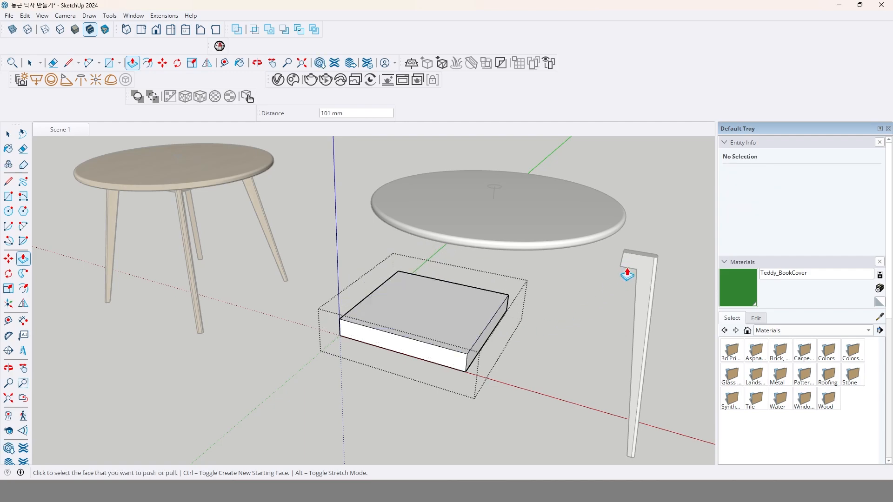
text(80)
key(Return)
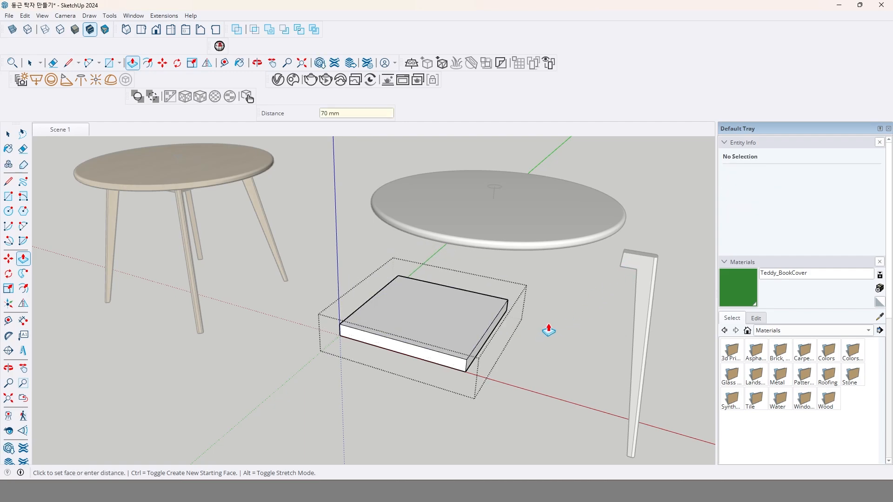
Offset the outline of the block's top face inward to form a narrow, even rim.
key(space)
click(23, 288)
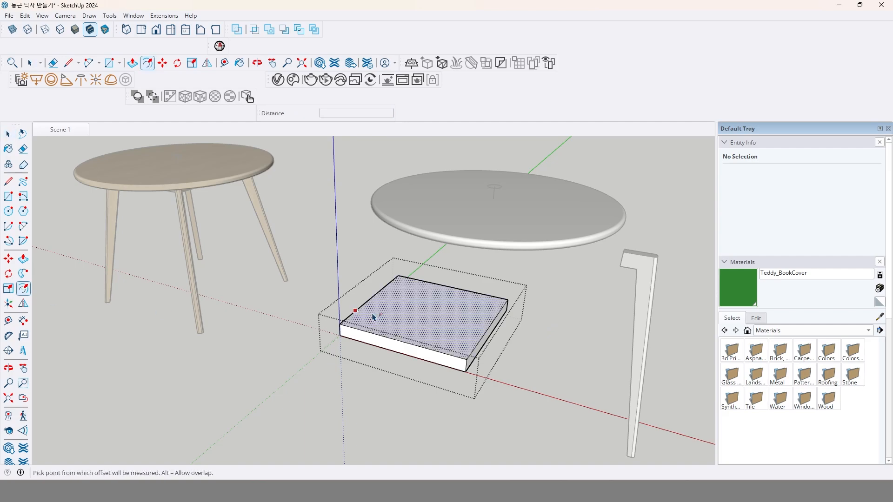
scroll(373, 308, up, 3)
click(361, 303)
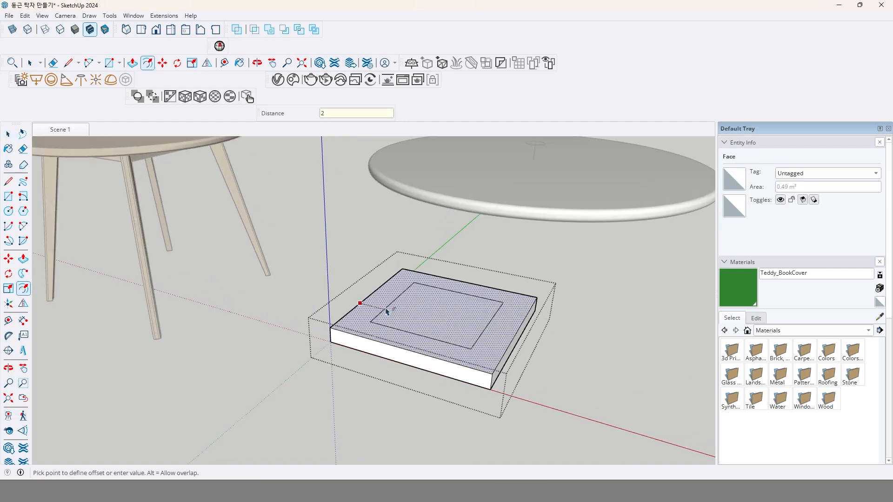
key(Return)
Push the inner face down through the block to leave an open square frame, and exit the group.
key(space)
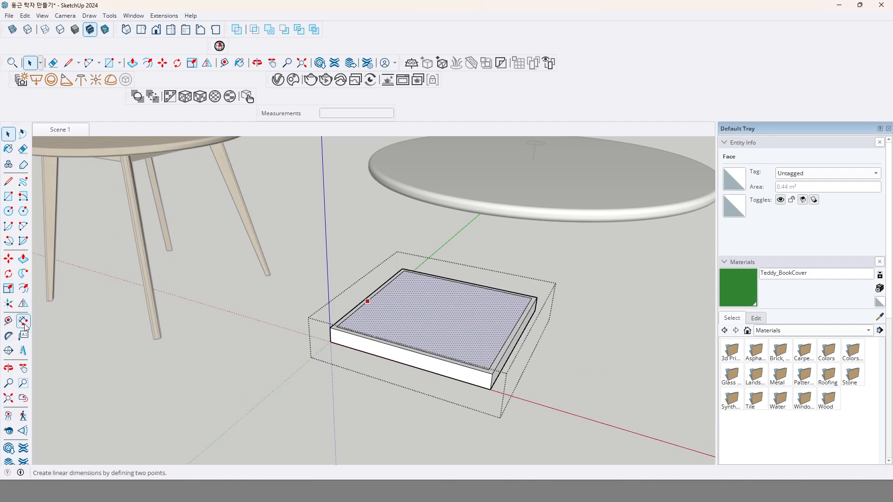
click(23, 258)
click(470, 330)
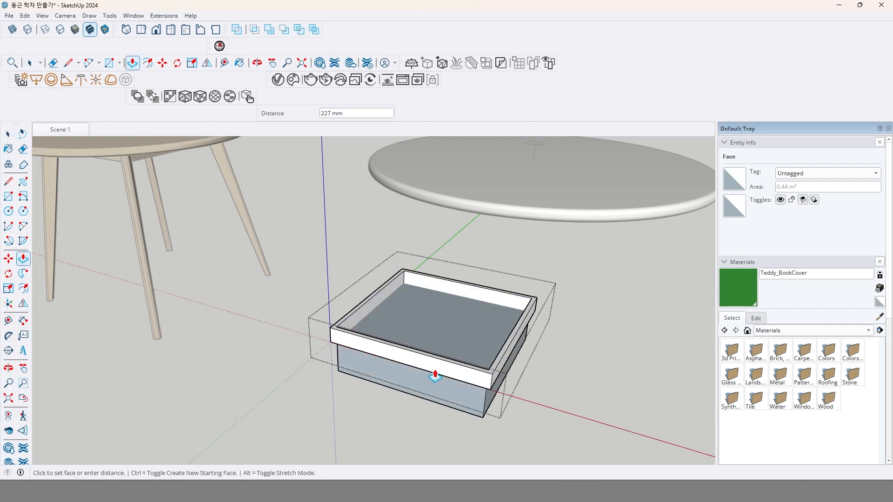
click(425, 374)
middle_drag(424, 374, 519, 367)
scroll(517, 323, down, 3)
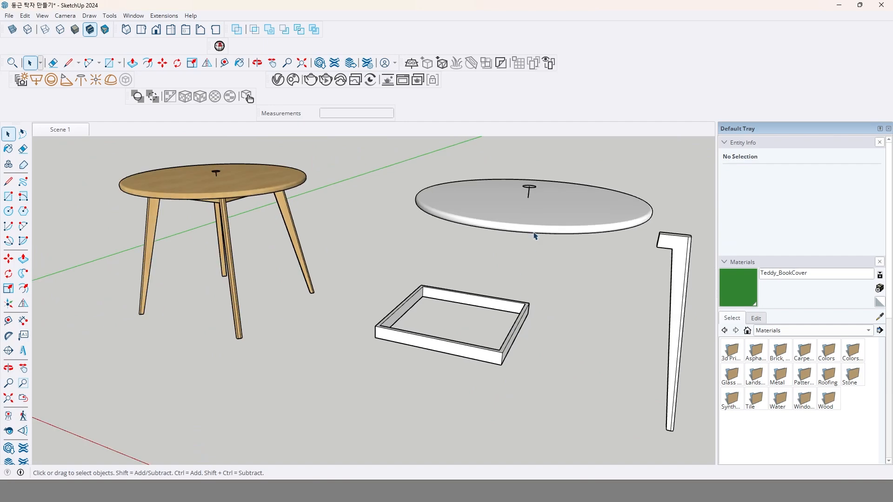
Draw a diagonal guide line of about 933 mm between two opposite inner top corners of the frame.
click(7, 184)
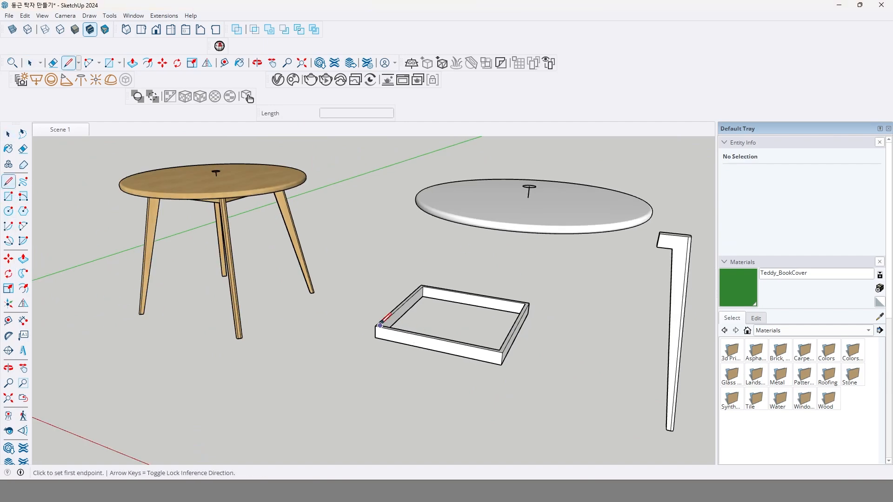
middle_drag(379, 326, 387, 336)
scroll(383, 328, up, 2)
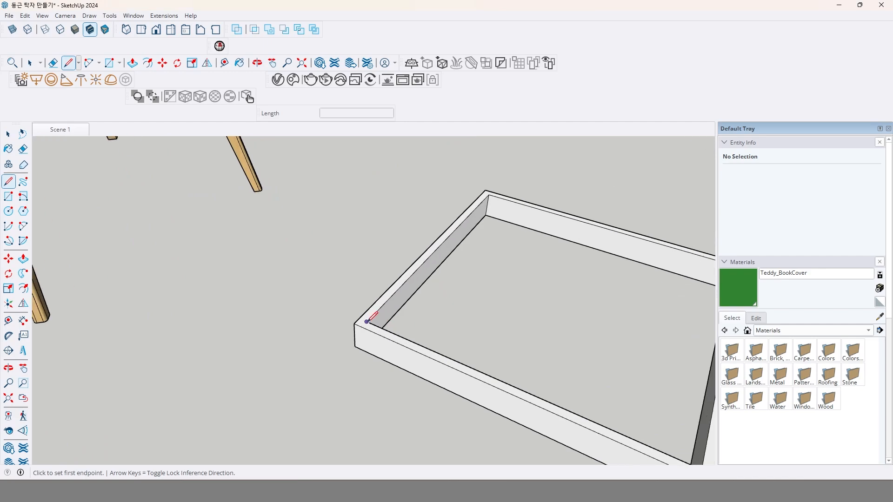
click(380, 326)
mouse_move(479, 323)
middle_down()
mouse_move(393, 338)
mouse_move(462, 323)
middle_up()
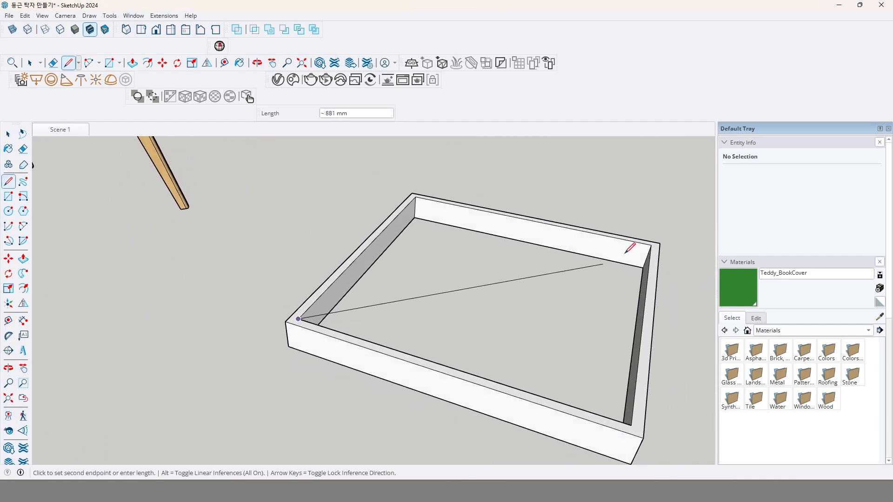
click(652, 244)
key(space)
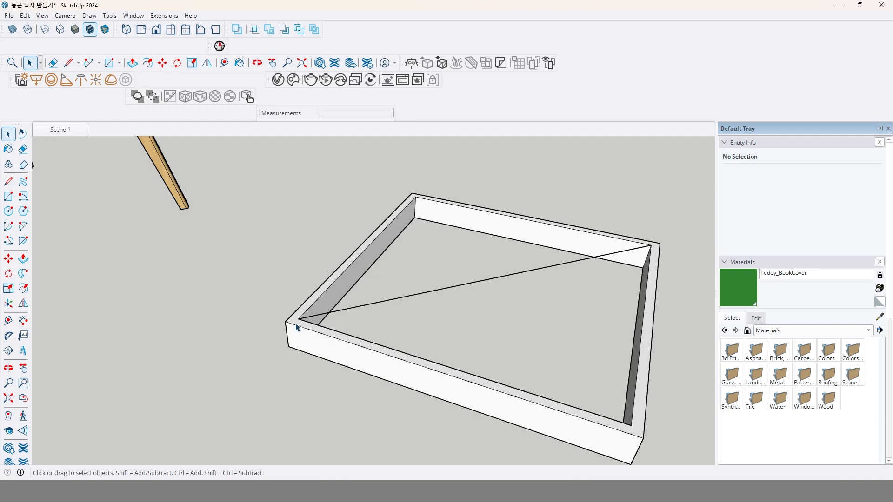
Move the frame from the diagonal's midpoint to the lower end of the centre marker on the white tabletop.
scroll(296, 327, up, 3)
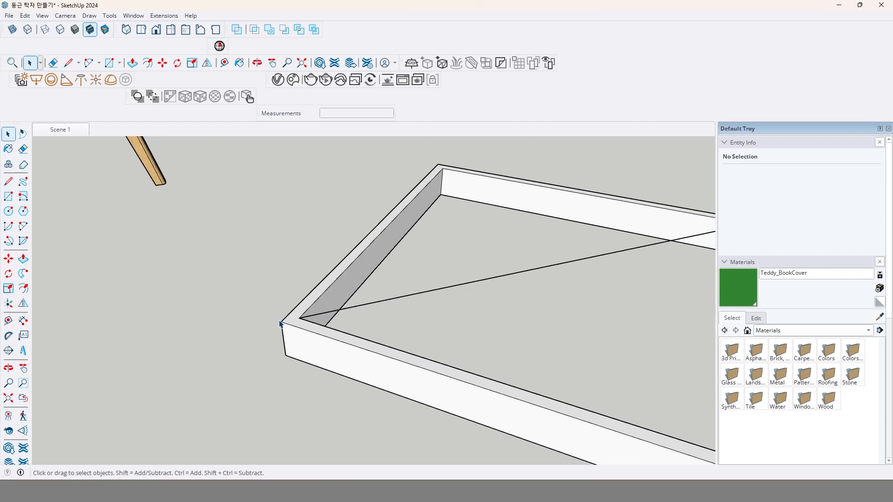
scroll(454, 296, down, 3)
scroll(514, 278, up, 4)
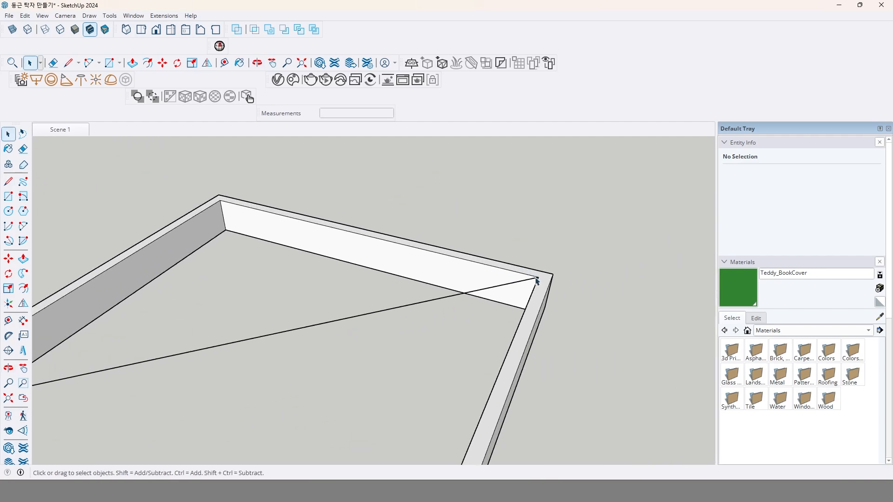
scroll(534, 281, down, 4)
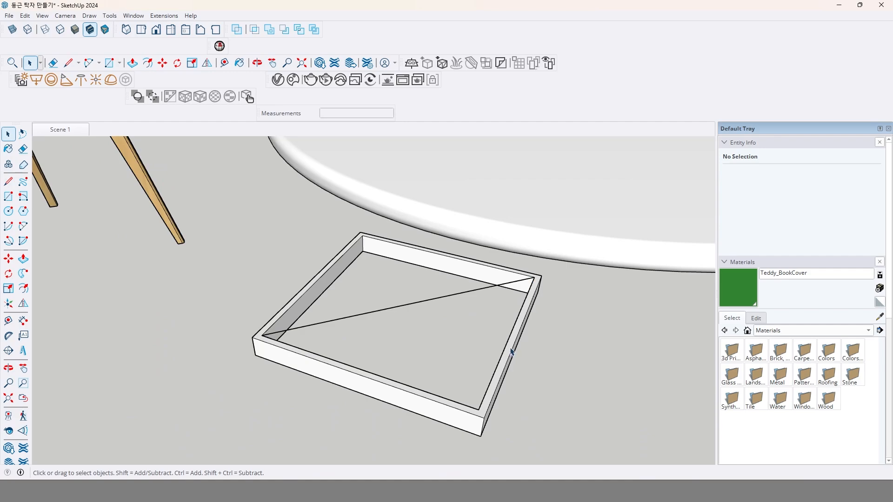
click(511, 352)
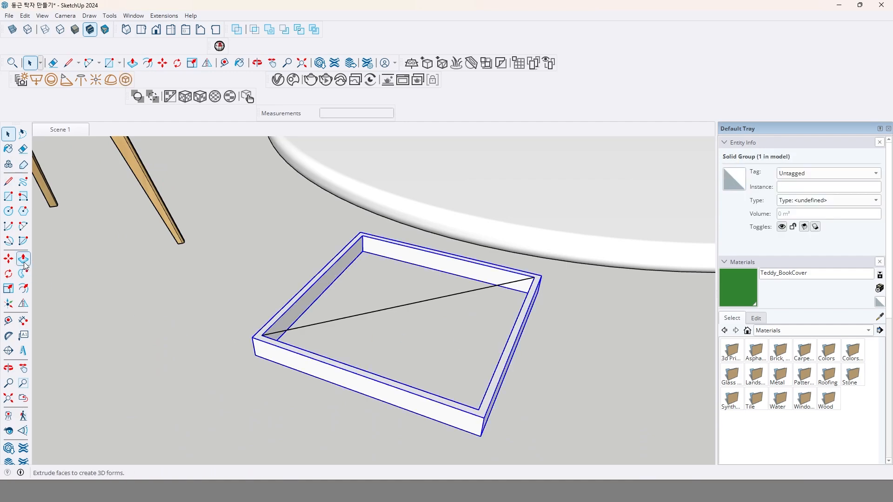
click(9, 258)
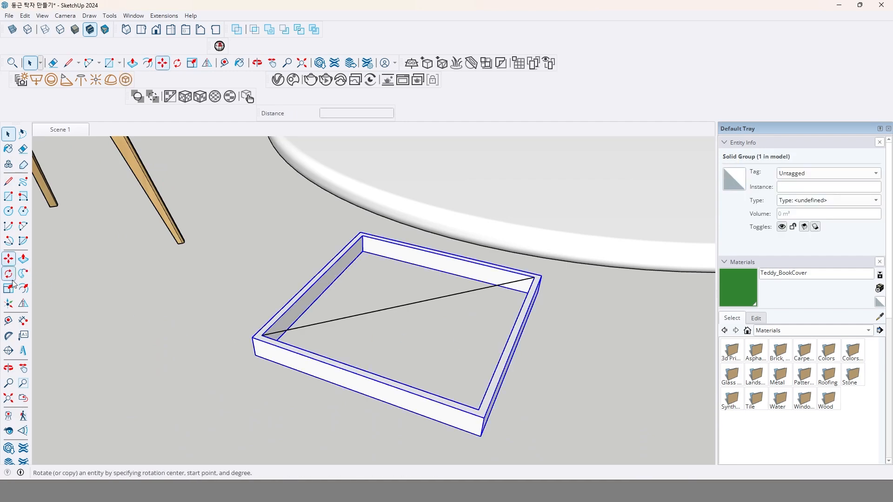
click(407, 306)
scroll(487, 371, down, 3)
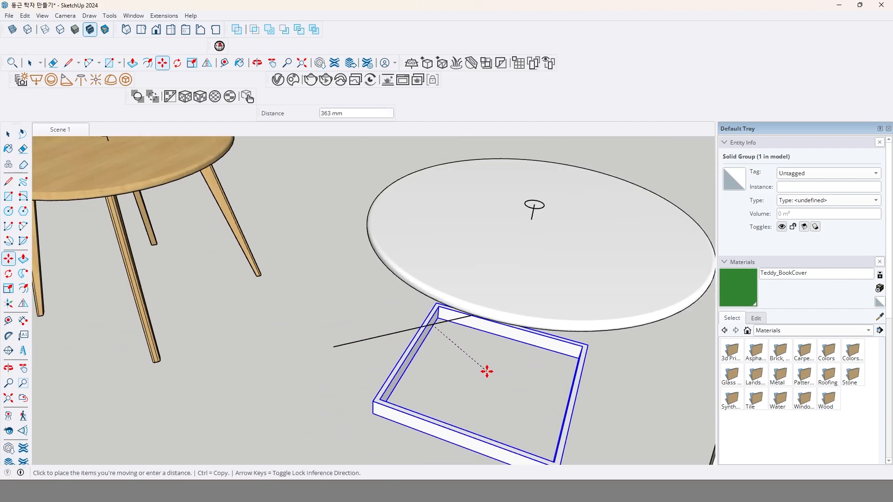
click(532, 216)
Move the apron frame straight down by 30 mm so it sits under the tabletop.
middle_drag(516, 291, 457, 253)
key(m)
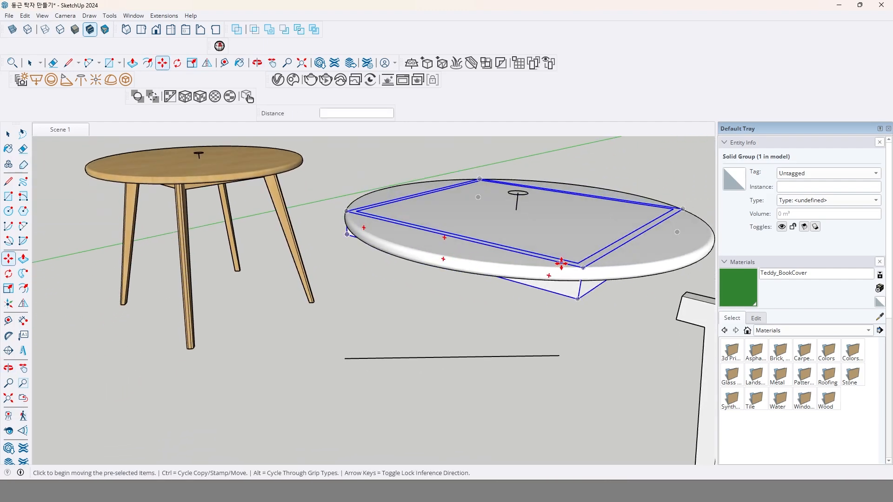
click(354, 277)
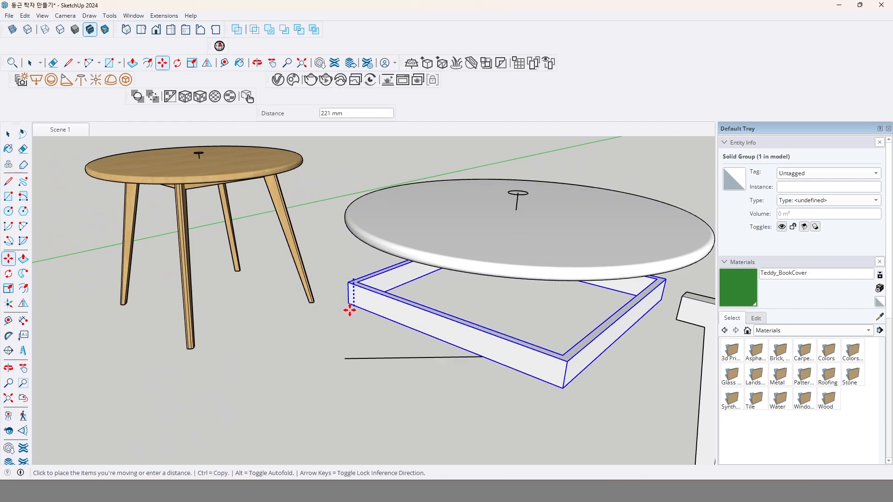
click(350, 307)
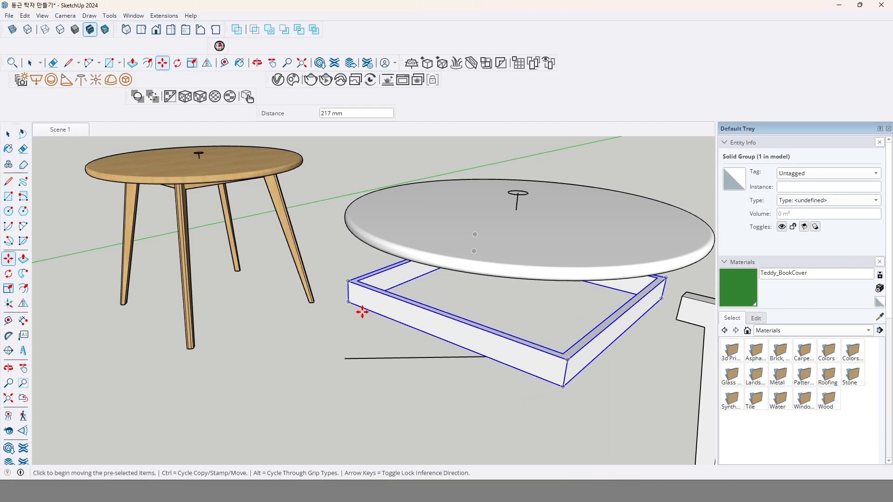
key(Return)
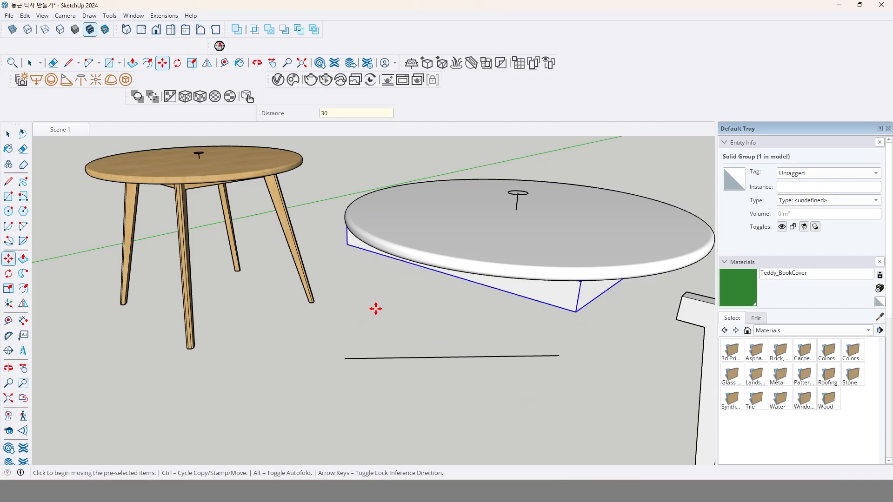
Scale the apron frame about its centre to 0.8 in both the red and green directions, and deselect it.
middle_drag(624, 353, 548, 343)
scroll(553, 333, up, 2)
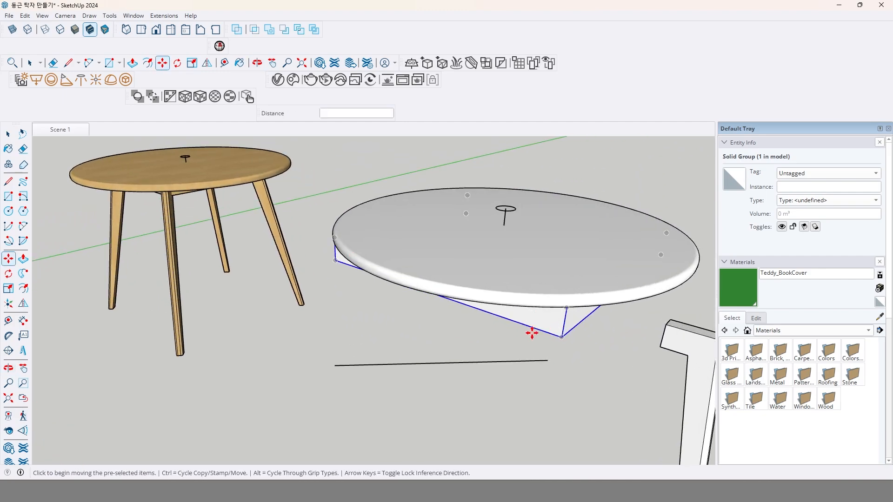
click(8, 288)
click(561, 338)
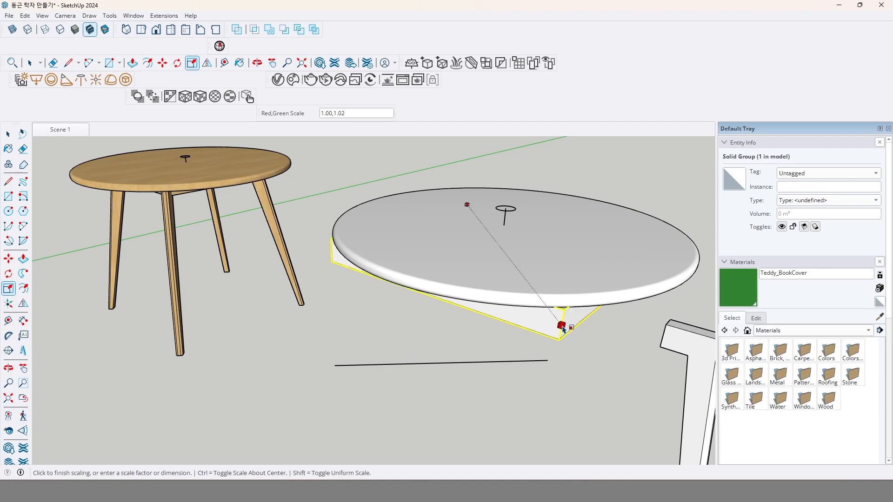
middle_drag(534, 299, 551, 277)
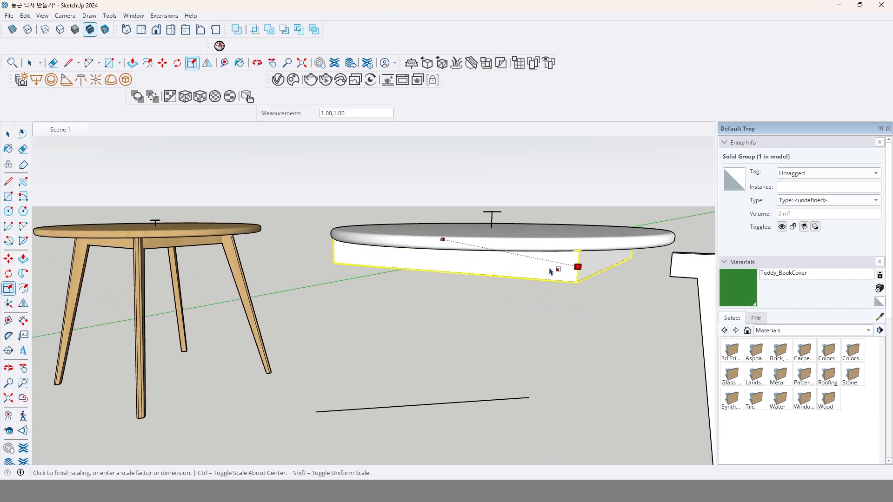
key(ctrl)
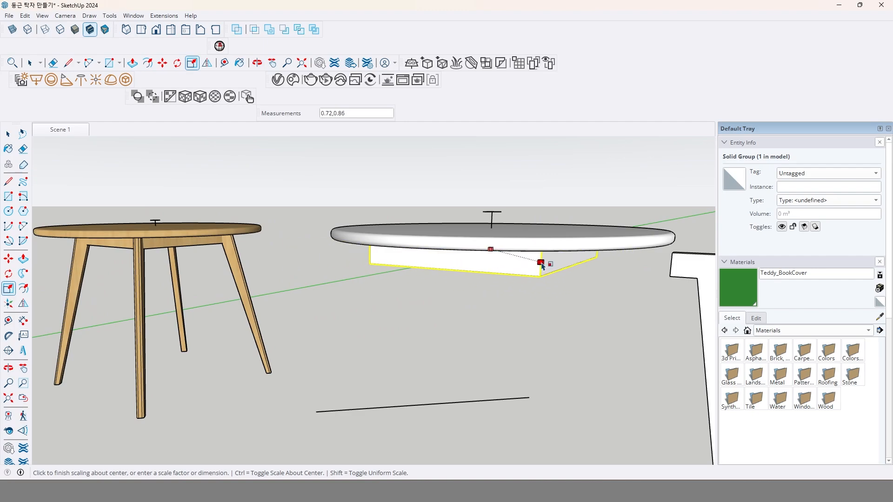
click(542, 266)
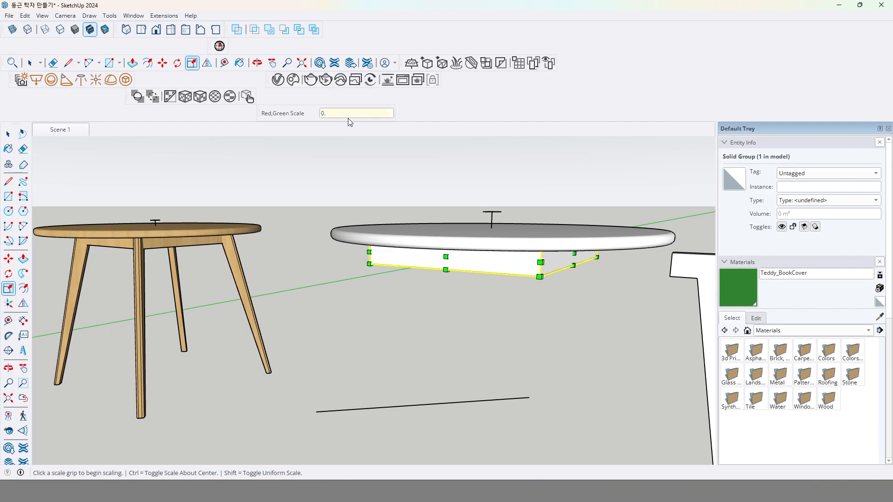
text(0.8,0.8)
key(Return)
mouse_move(470, 261)
middle_down()
mouse_move(478, 231)
mouse_move(512, 216)
mouse_move(462, 281)
mouse_move(601, 220)
mouse_move(618, 193)
mouse_move(512, 200)
mouse_move(470, 233)
mouse_move(468, 265)
middle_up()
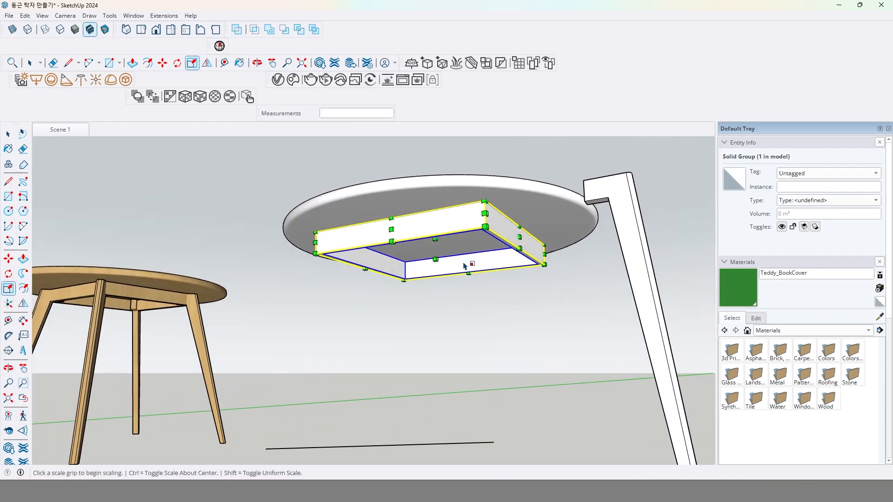
key(space)
click(525, 312)
Move the splayed leg component from the midpoint of its top inner edge to the lower end of the white tabletop's centre marker.
middle_drag(522, 281, 511, 326)
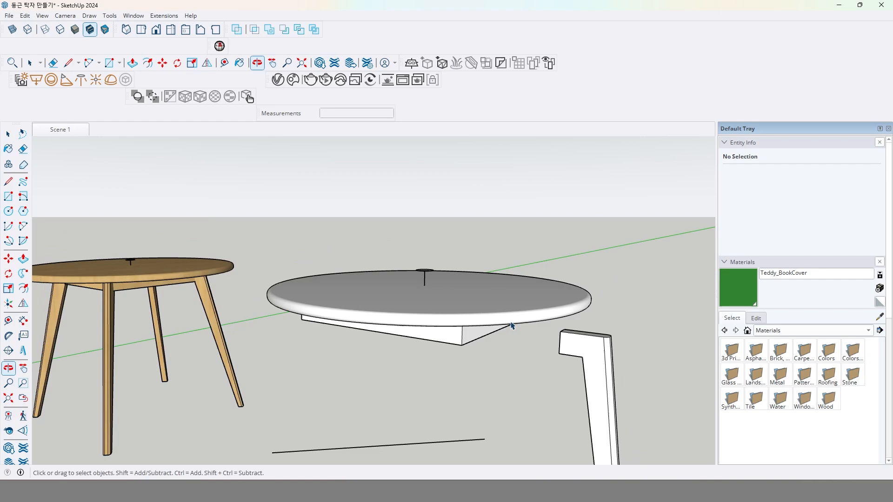
click(587, 354)
click(10, 261)
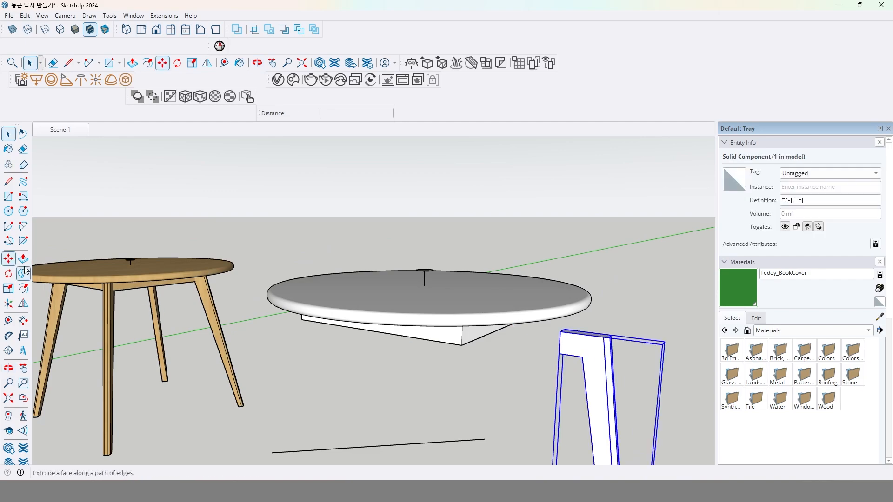
middle_drag(521, 334, 435, 427)
scroll(436, 425, up, 3)
scroll(446, 415, up, 1)
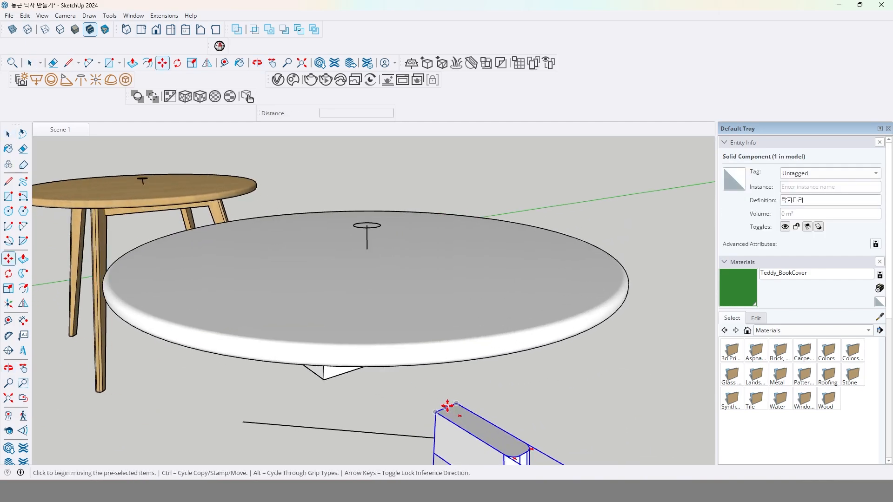
click(447, 409)
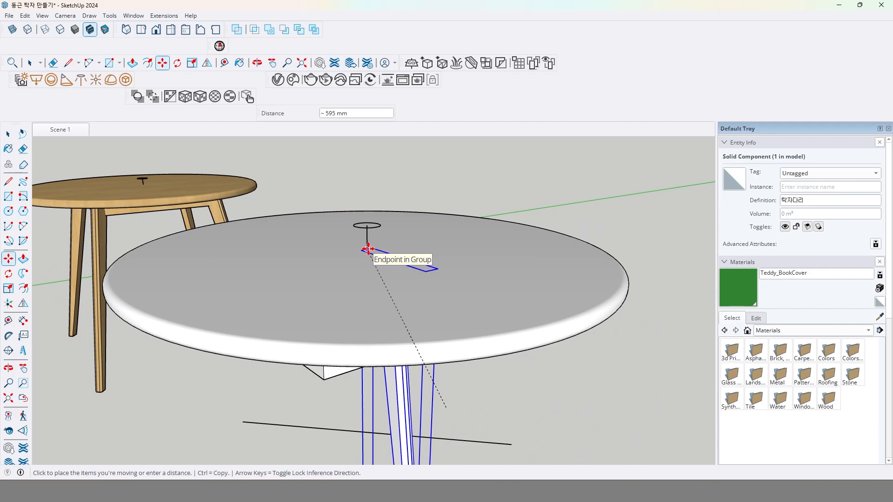
click(365, 249)
Move the leg straight down along the blue axis so its top sits beneath the white tabletop.
middle_drag(420, 302, 625, 306)
click(644, 271)
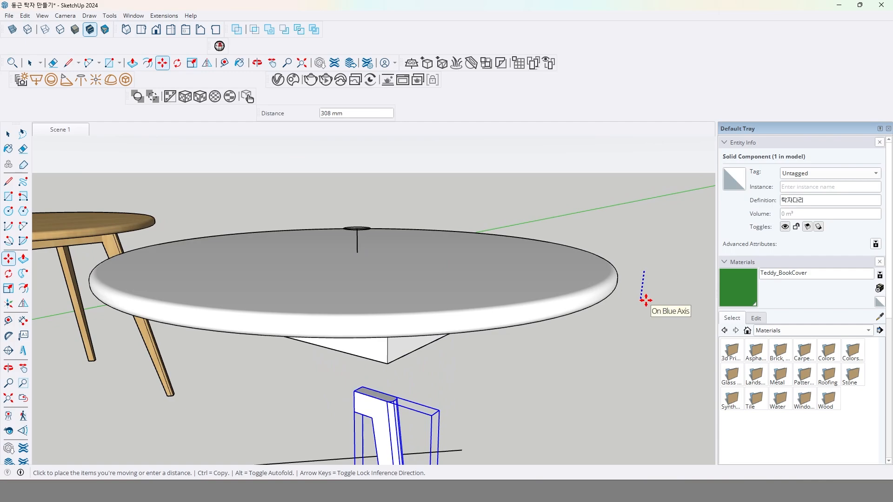
click(646, 300)
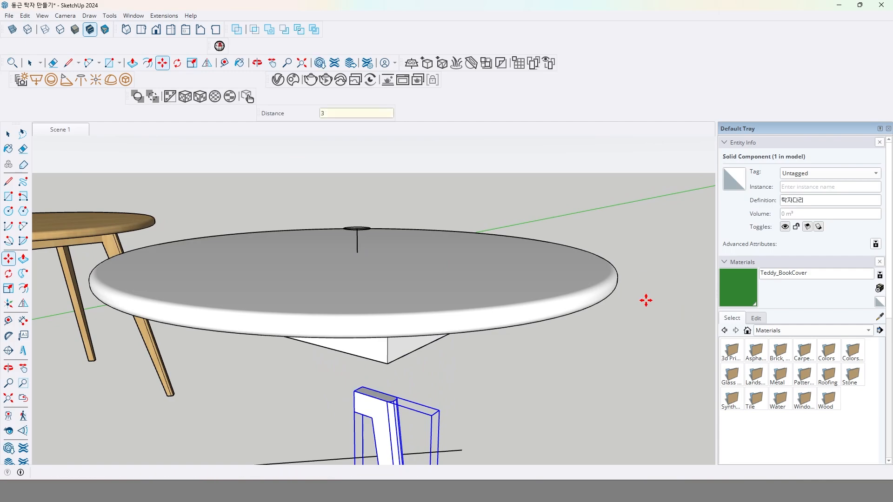
key(Return)
middle_drag(503, 379, 594, 259)
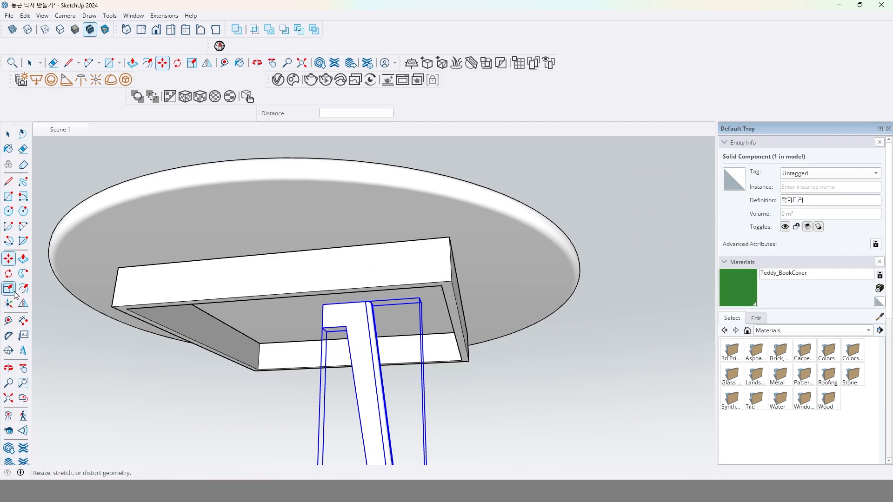
Rotate the leg 45 degrees in the horizontal plane about the lower end of the centre marker.
key(q)
middle_drag(333, 240, 349, 403)
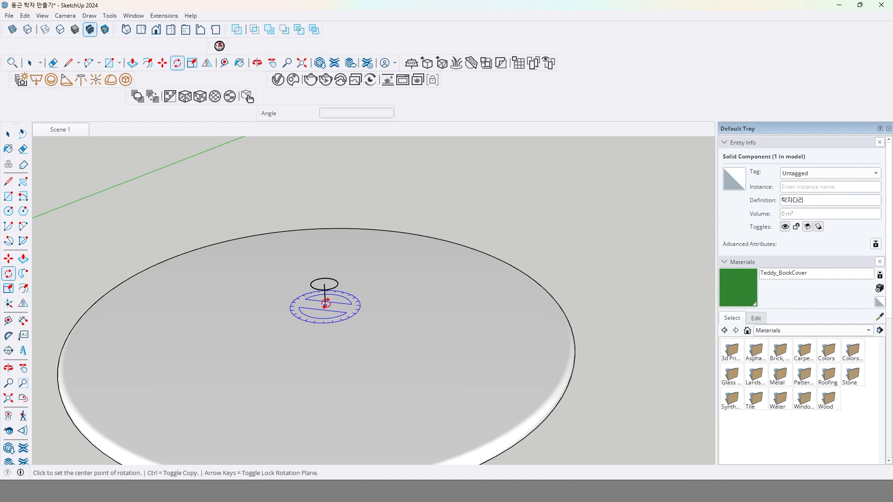
click(325, 305)
click(609, 331)
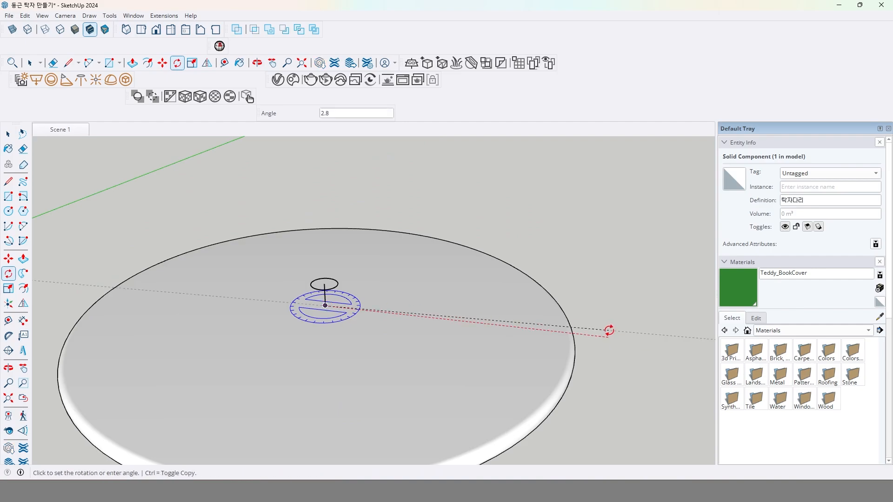
middle_drag(572, 406, 576, 350)
click(612, 327)
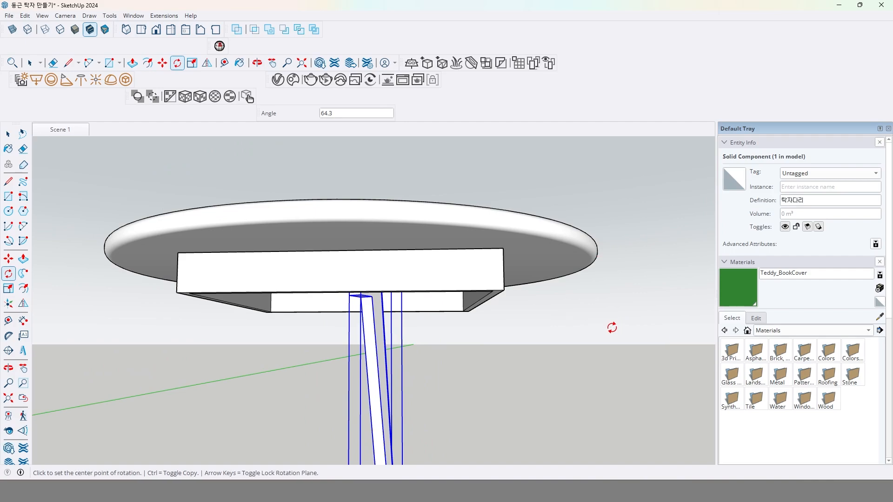
key(ctrl+z)
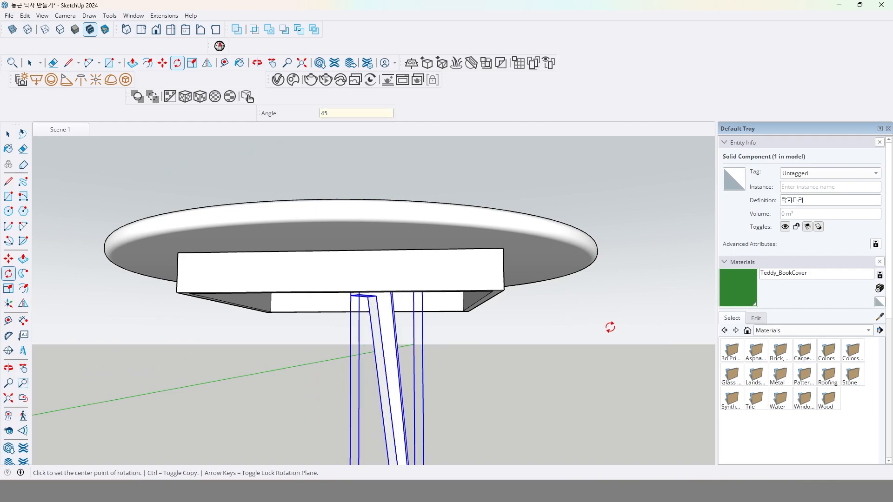
Show the model in X-ray so the leg and apron frame can be picked through the tabletop.
middle_drag(610, 326, 235, 266)
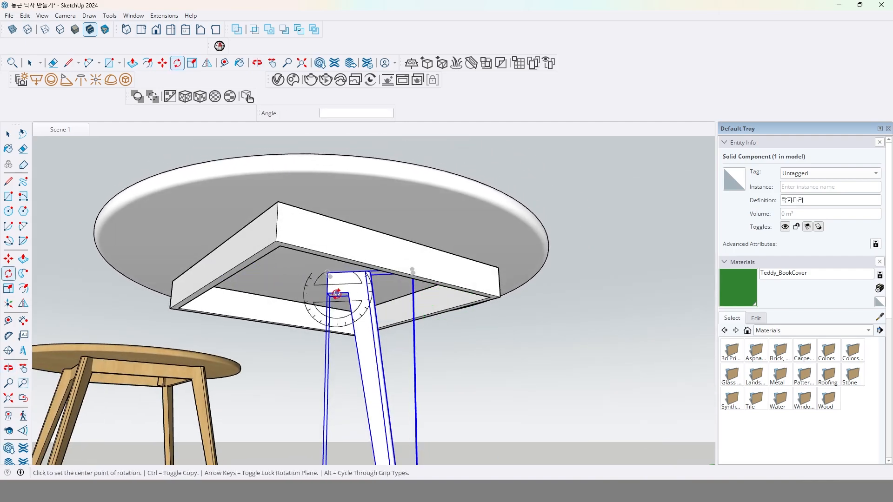
middle_drag(353, 279, 428, 379)
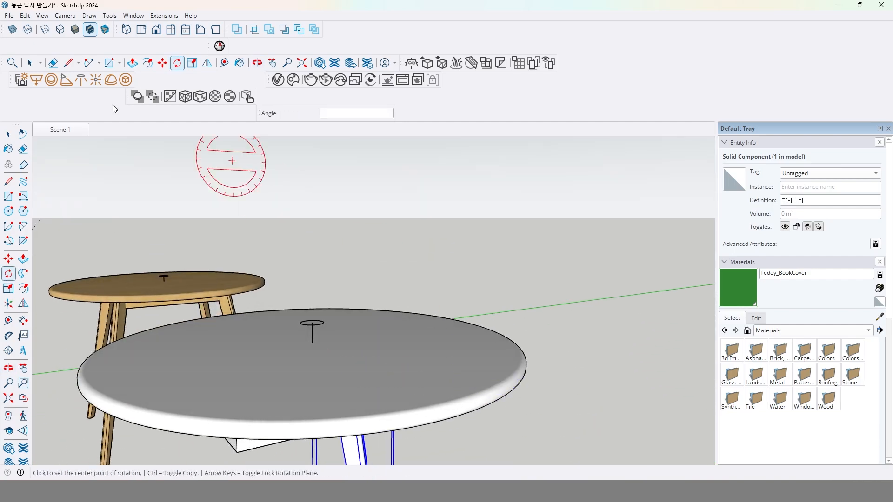
click(13, 29)
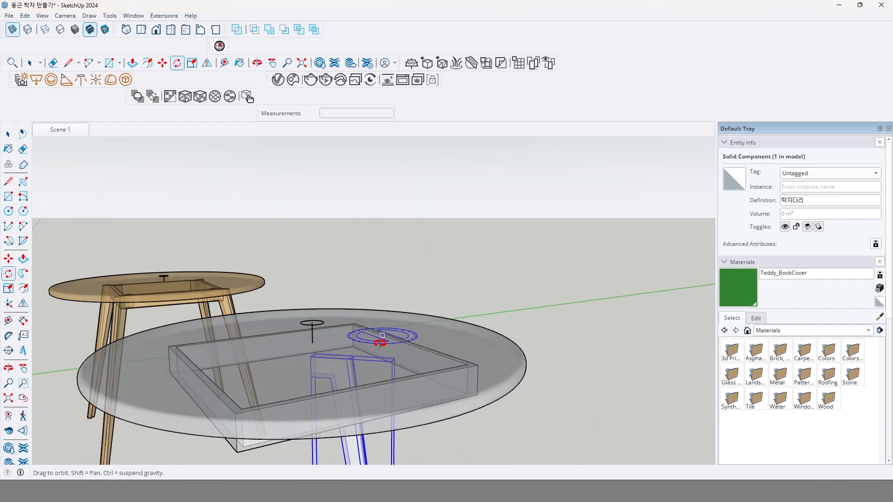
middle_drag(379, 339, 151, 323)
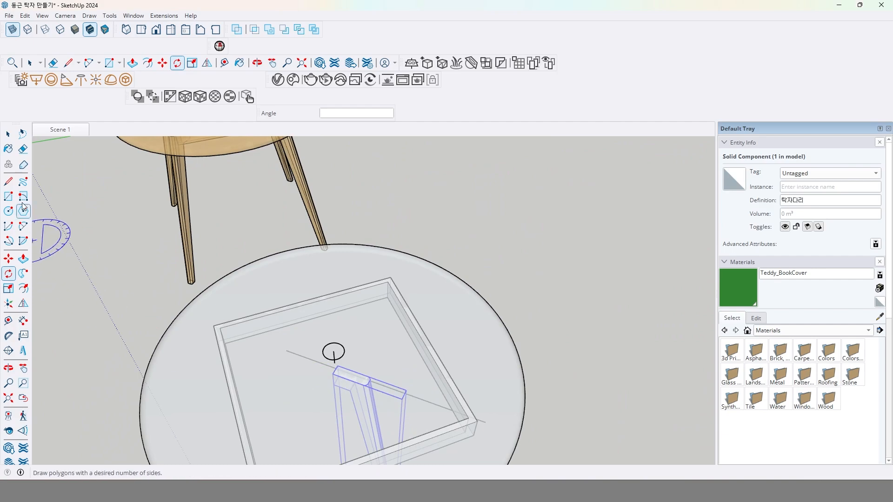
click(9, 259)
scroll(346, 396, up, 2)
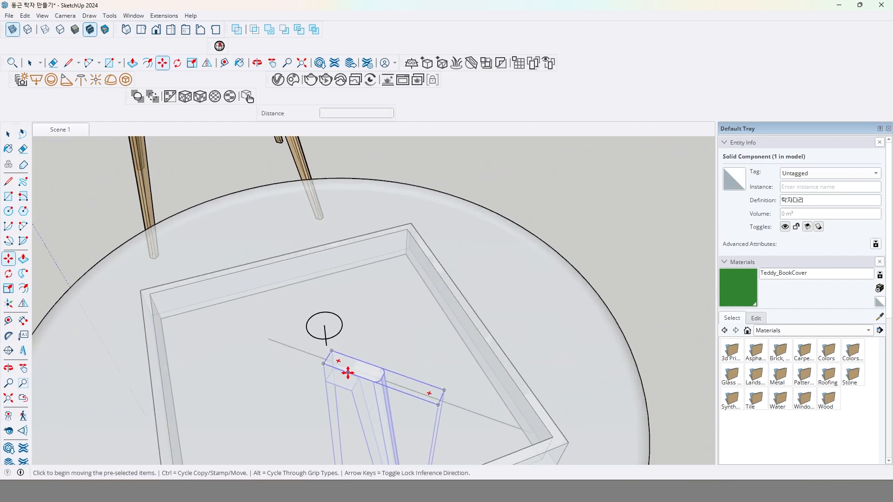
middle_drag(347, 371, 352, 320)
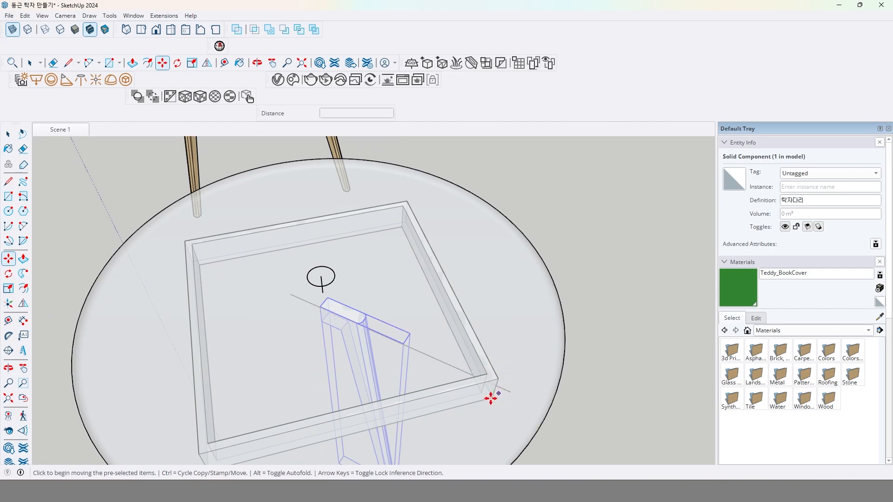
click(332, 311)
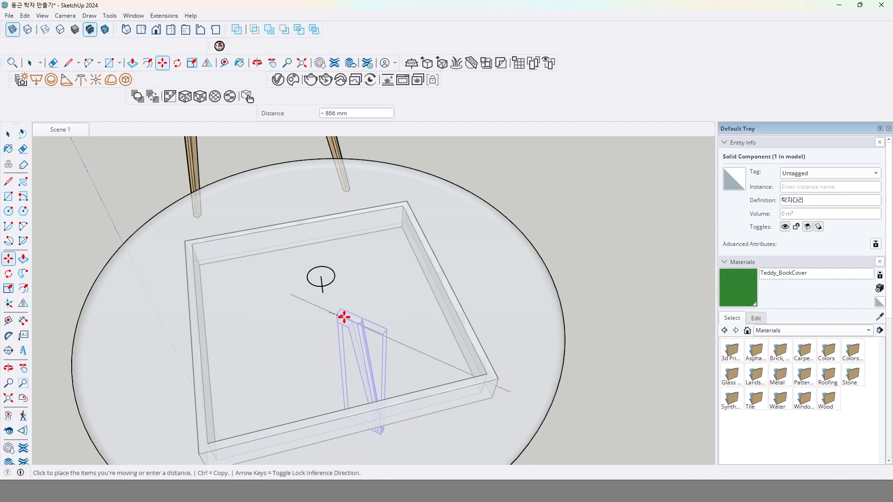
middle_drag(365, 334, 337, 351)
key(Escape)
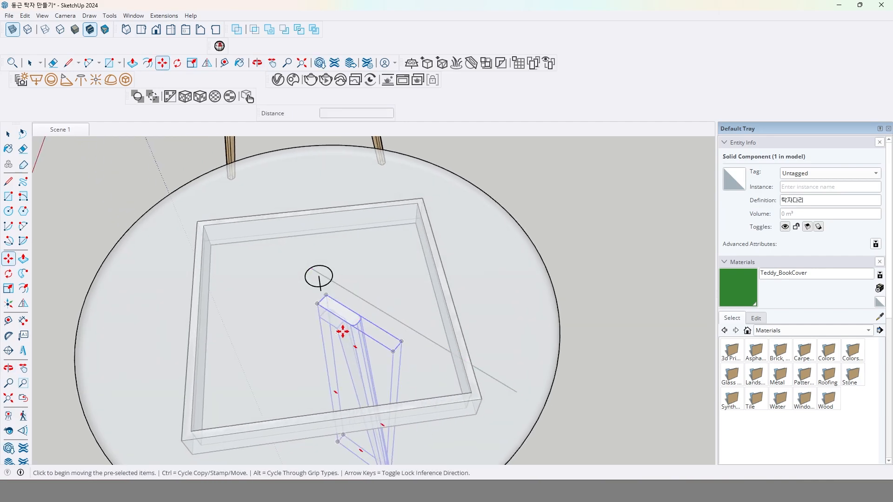
Move the leg 500 mm outward, parallel to its long top edge, towards the nearest corner of the apron frame.
scroll(336, 315, up, 1)
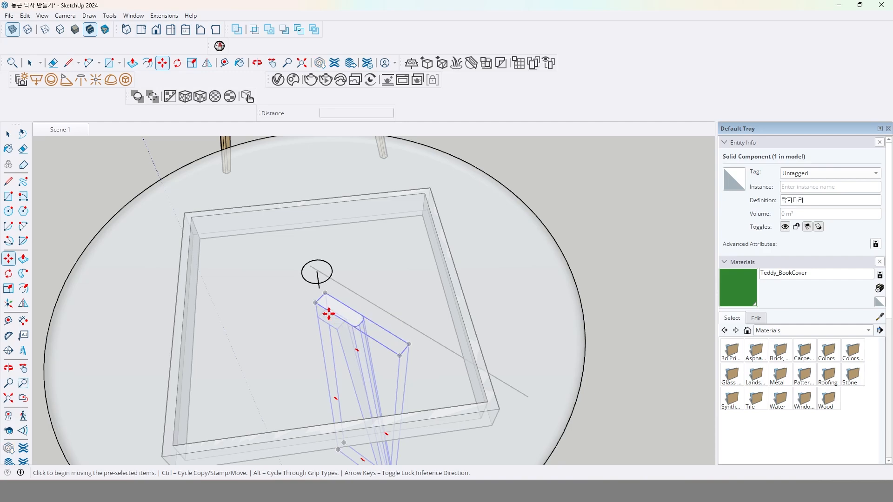
click(328, 314)
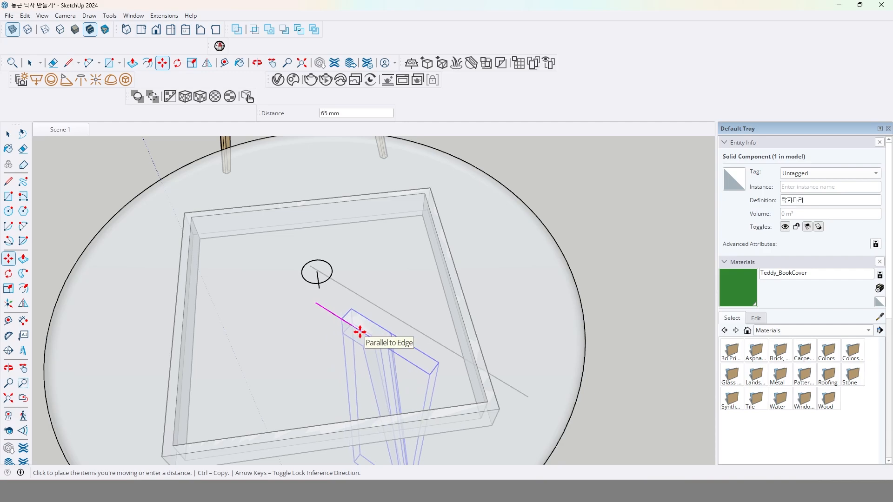
click(361, 331)
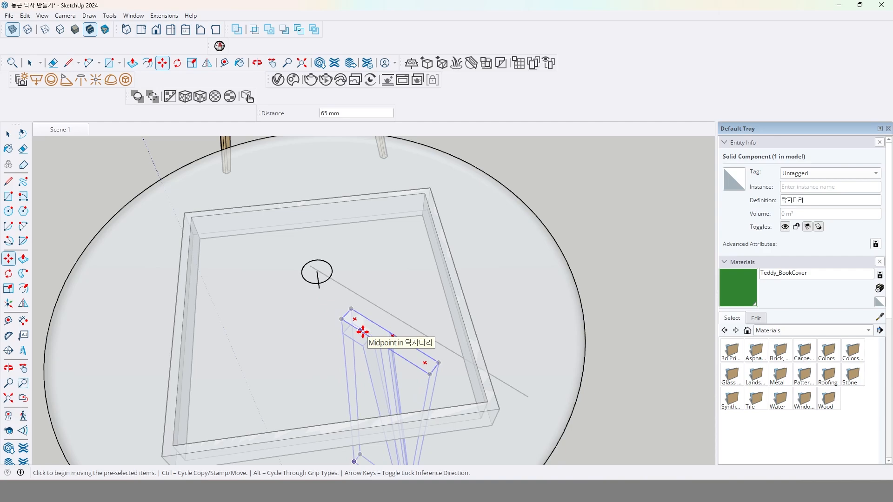
text(500)
key(Return)
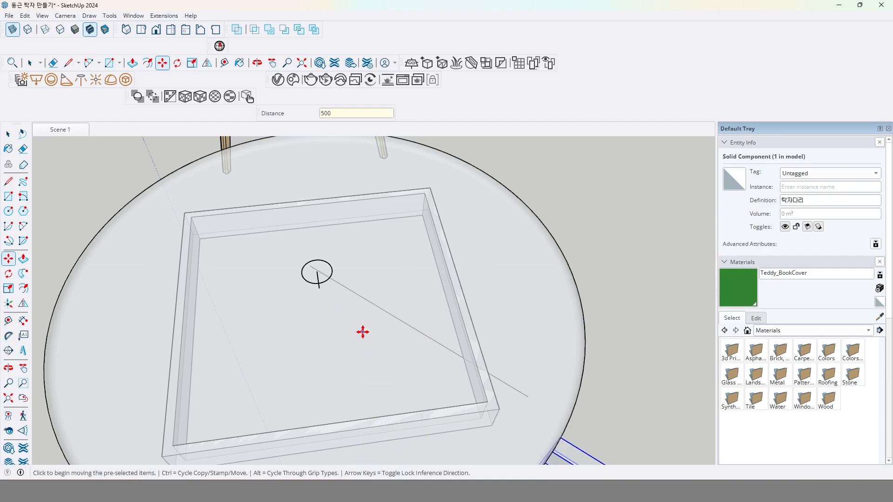
Set the leg's outward move distance to 300 mm.
middle_drag(355, 281, 343, 345)
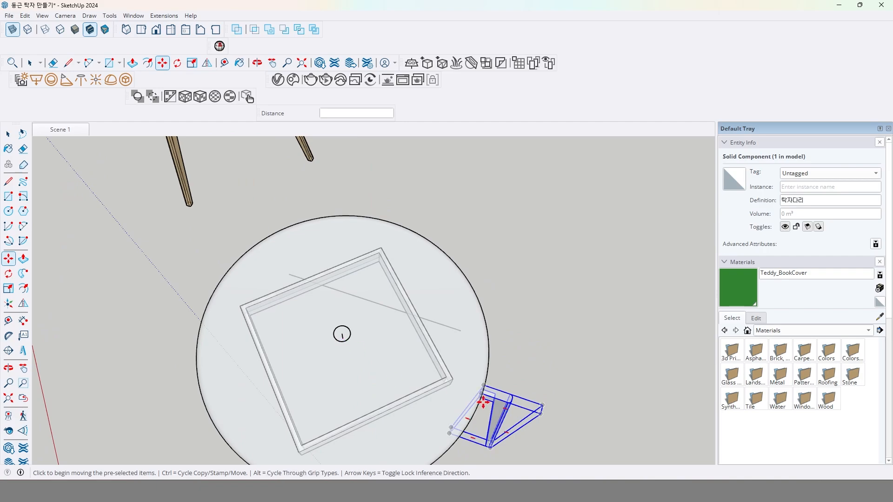
scroll(494, 396, up, 1)
scroll(490, 396, up, 1)
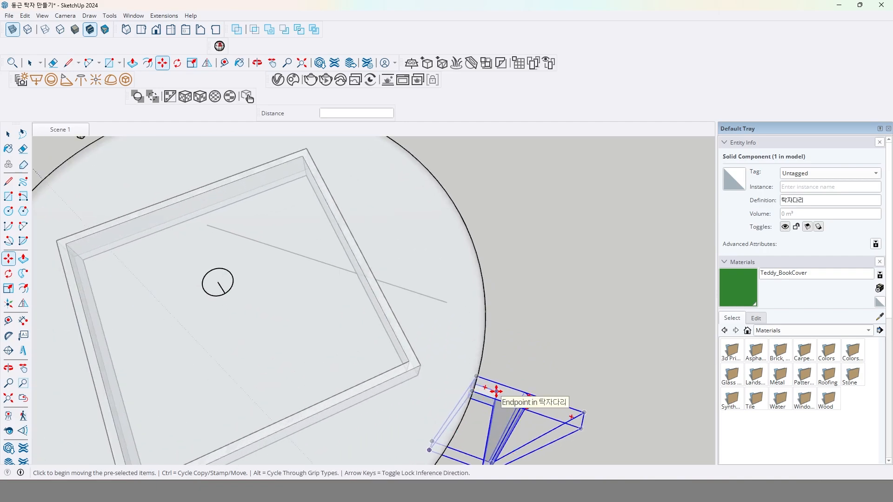
text(300)
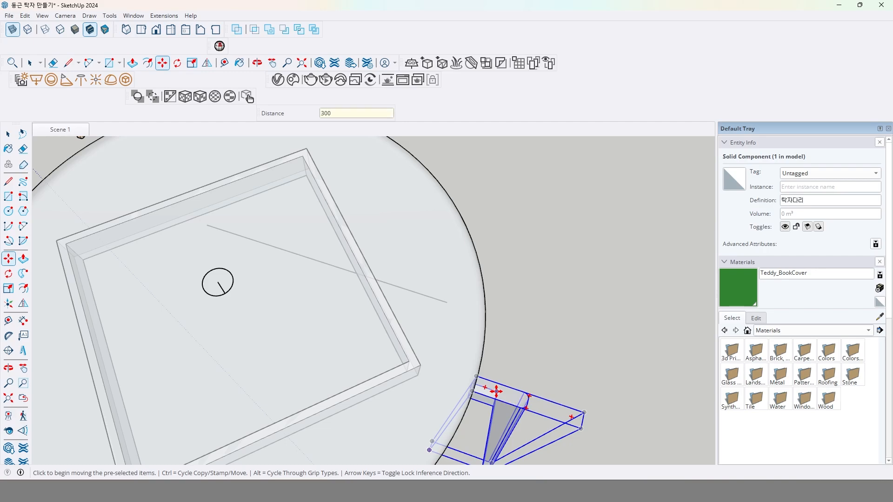
key(Return)
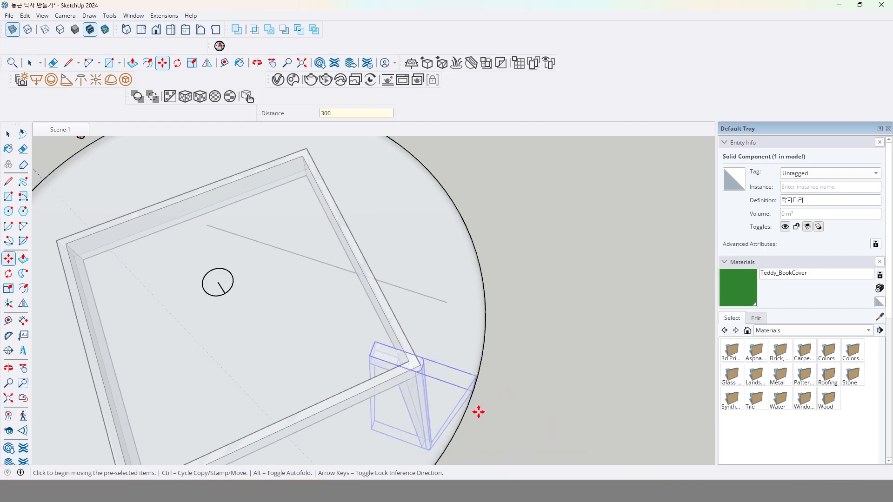
Switch off X-ray and refine the leg's outward move distance to 320 mm, followed by 340 mm.
middle_drag(478, 412, 476, 308)
scroll(437, 284, up, 3)
middle_drag(424, 360, 430, 298)
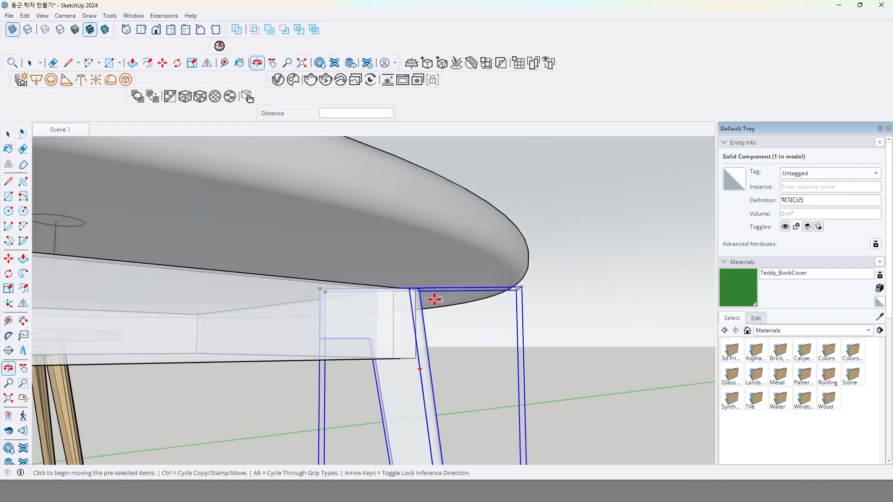
click(13, 30)
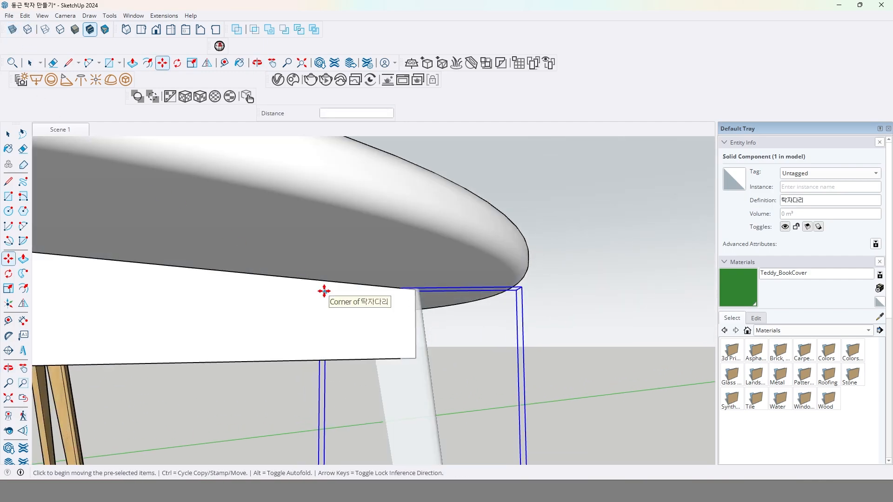
text(320)
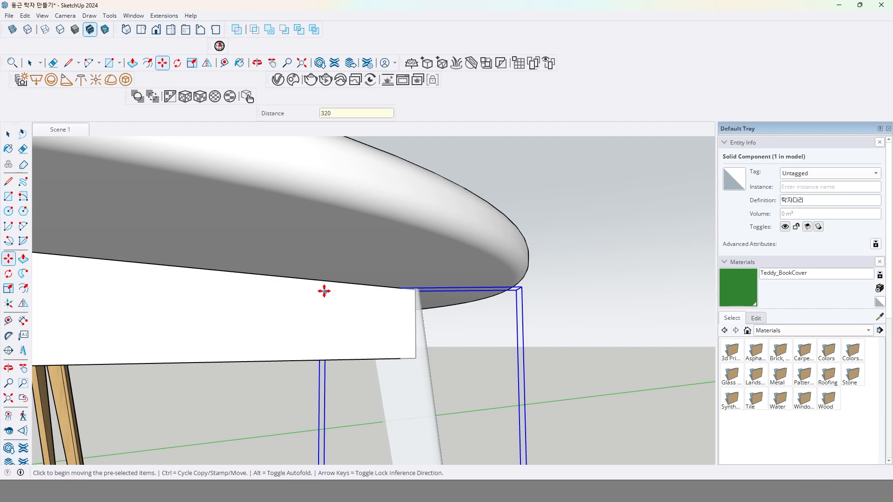
key(Return)
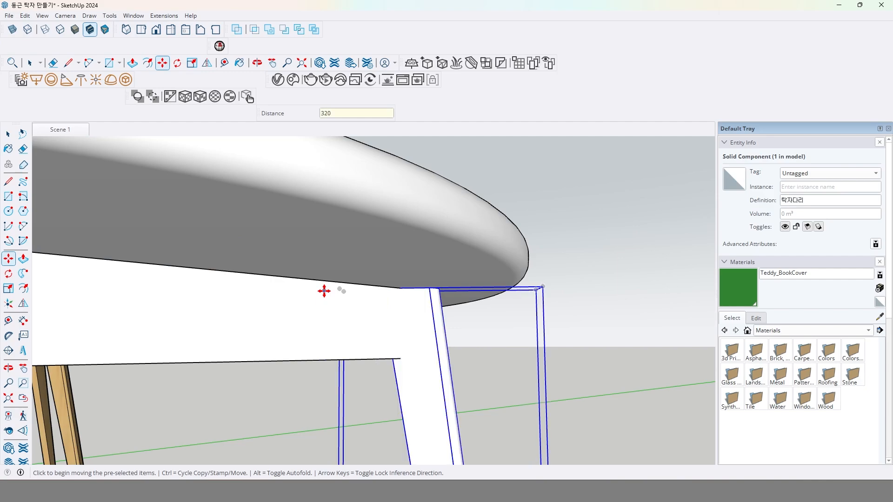
middle_drag(357, 341, 419, 311)
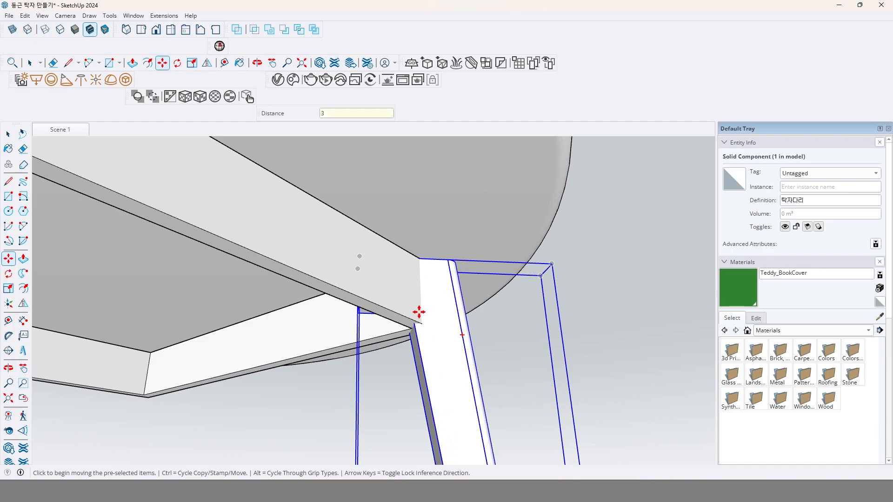
key(Return)
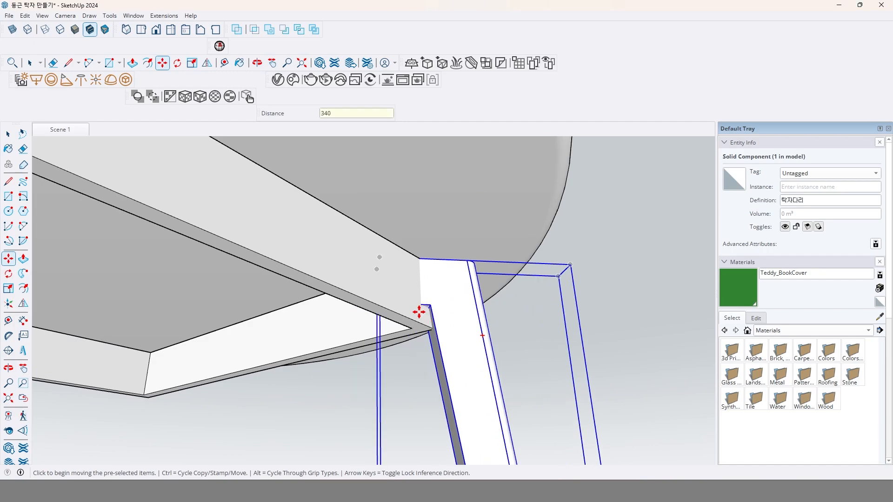
Measure vertically upward from the inner notch corner of the leg, then drop the measurement.
middle_drag(431, 353, 436, 321)
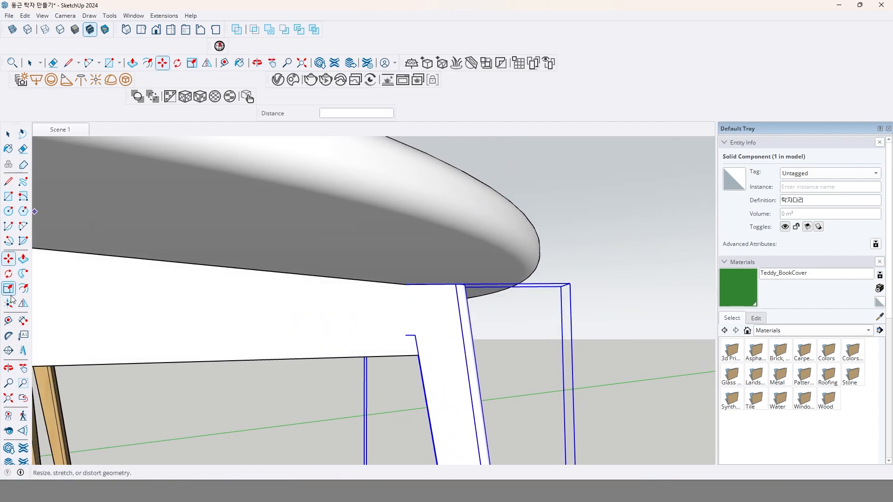
click(8, 321)
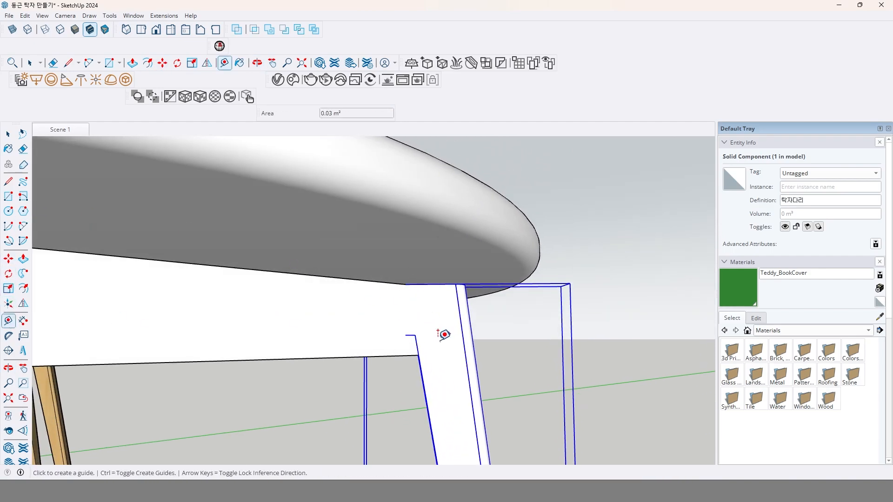
click(414, 335)
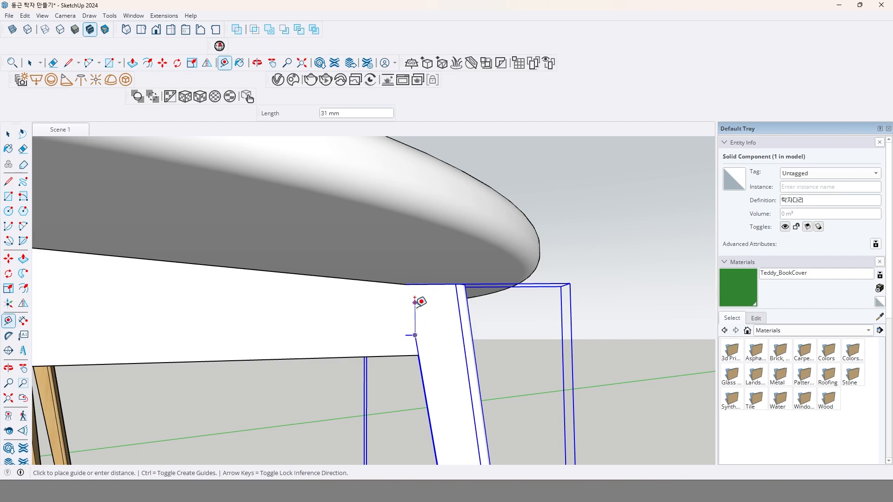
key(Escape)
Open the apron frame and push its bottom face up 20 mm to the level of the leg's notch.
middle_drag(419, 362, 419, 356)
double_click(330, 287)
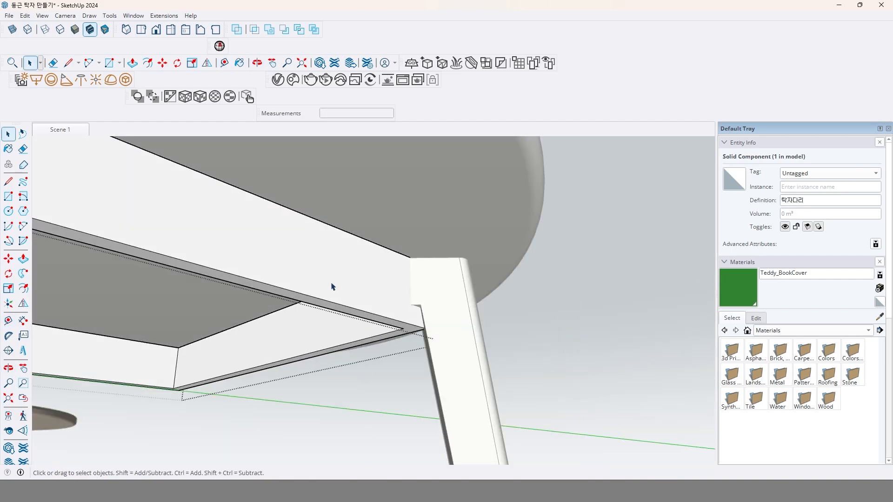
key(p)
click(400, 331)
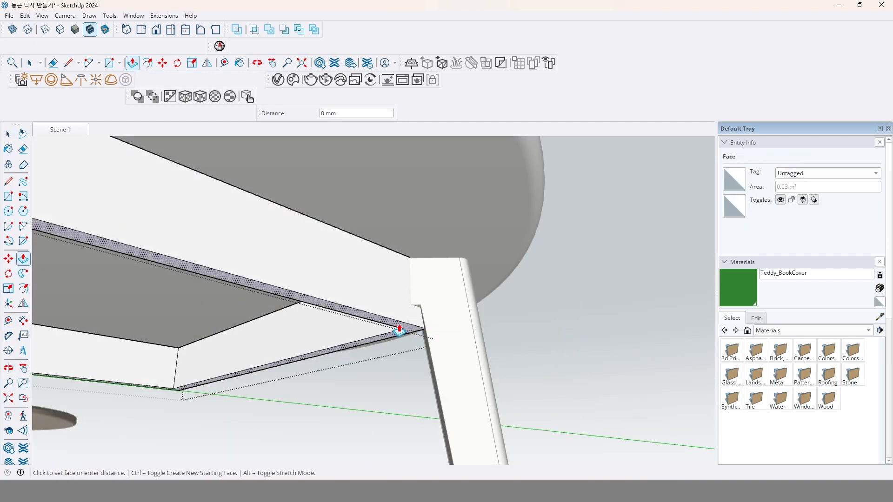
click(418, 309)
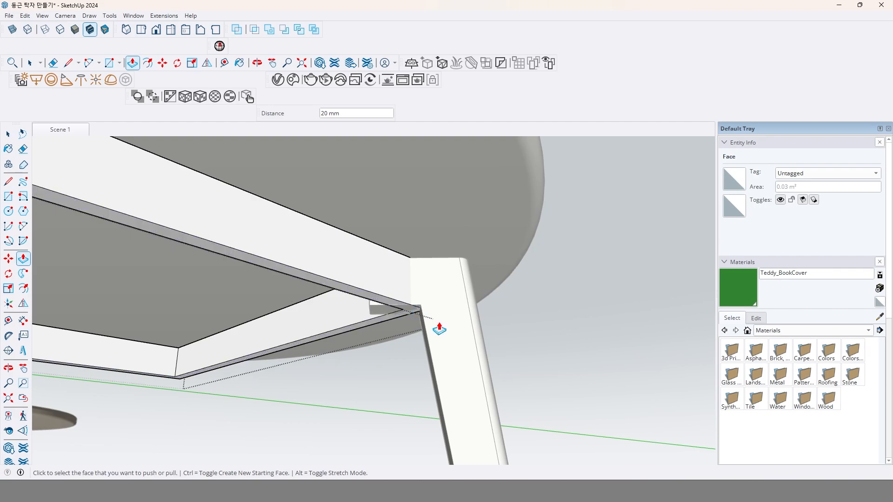
key(space)
click(594, 343)
Reopen the apron frame, pull its bottom face down 5 mm, and leave the frame.
scroll(405, 296, up, 1)
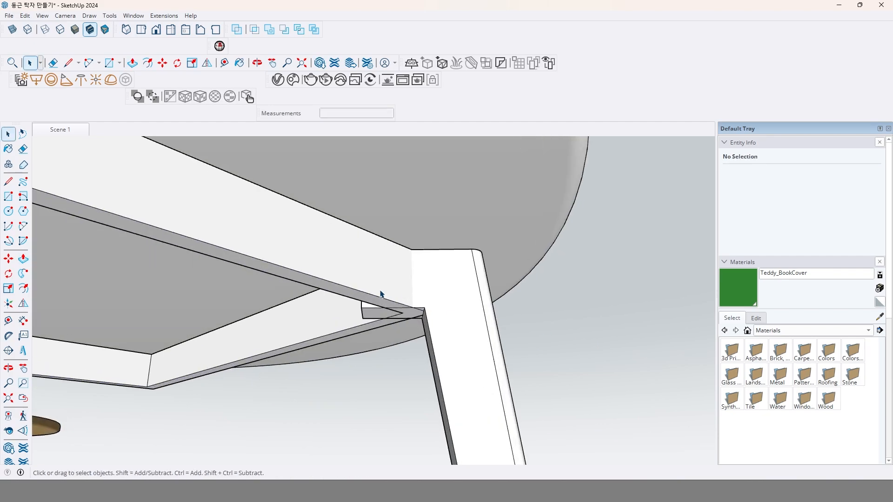
double_click(381, 292)
click(23, 259)
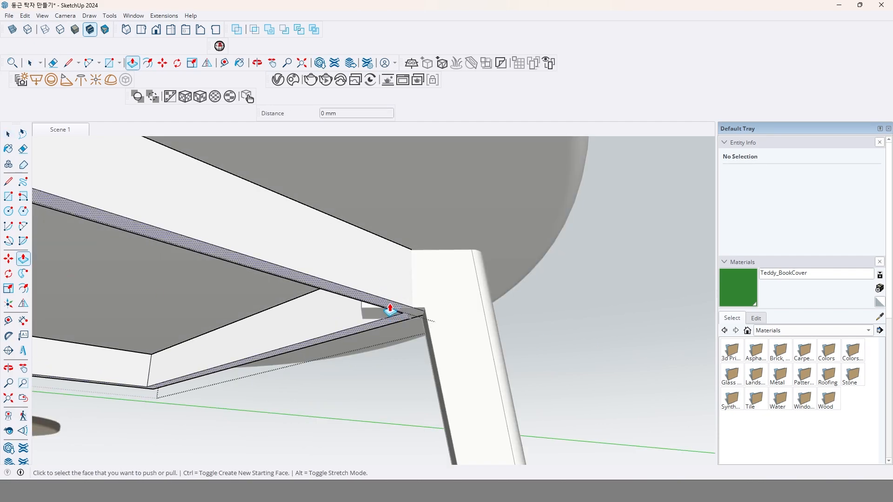
click(389, 316)
click(391, 318)
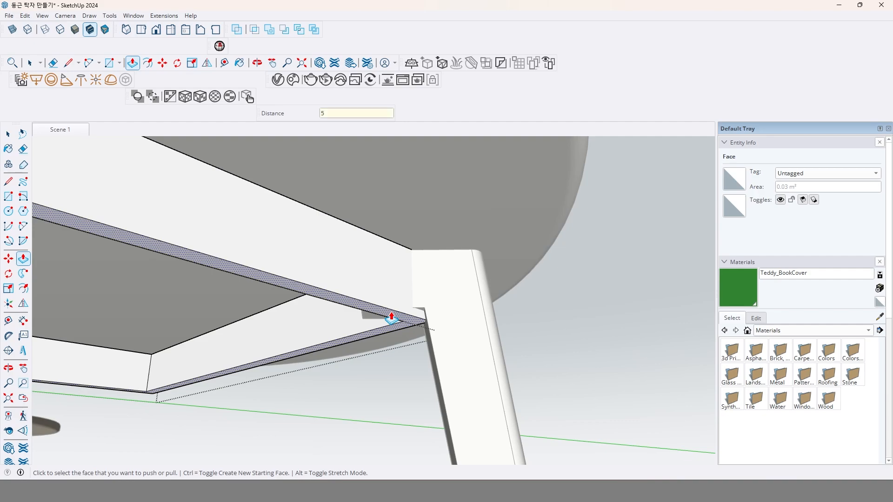
key(space)
click(583, 357)
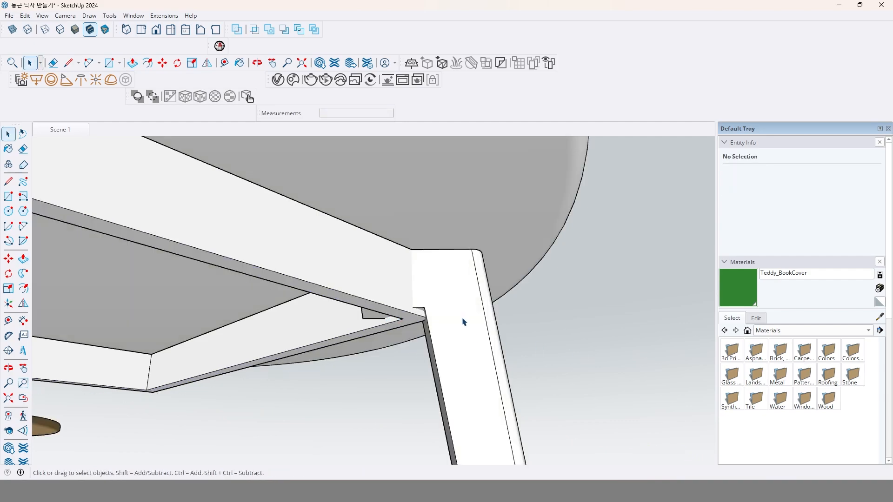
Select the leg and move it 30 mm outward along its top edge, away from the apron corner.
middle_drag(463, 322, 488, 309)
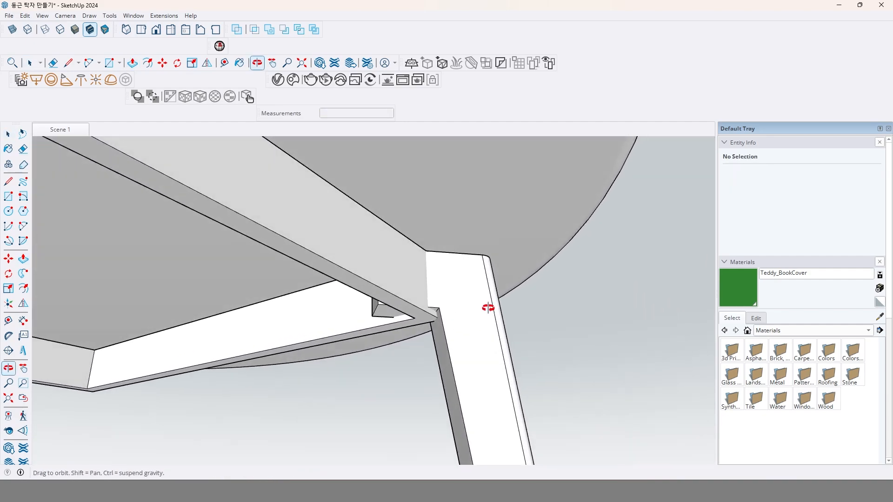
click(479, 347)
click(8, 259)
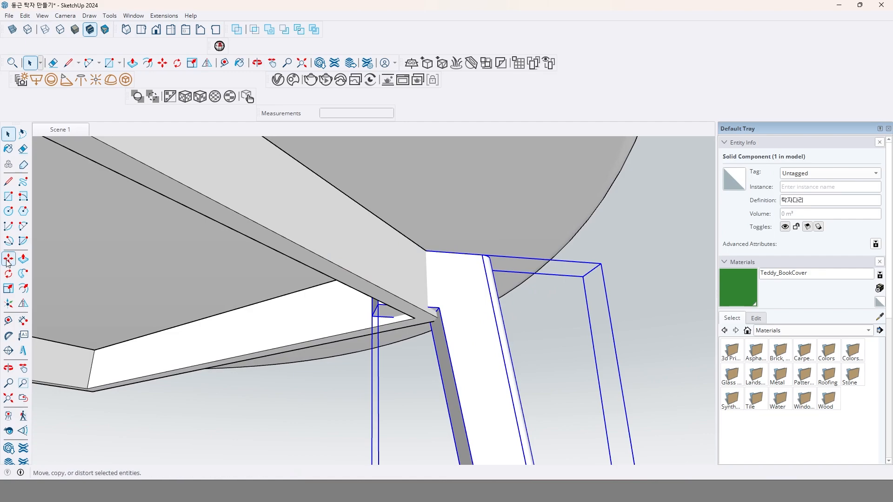
click(435, 251)
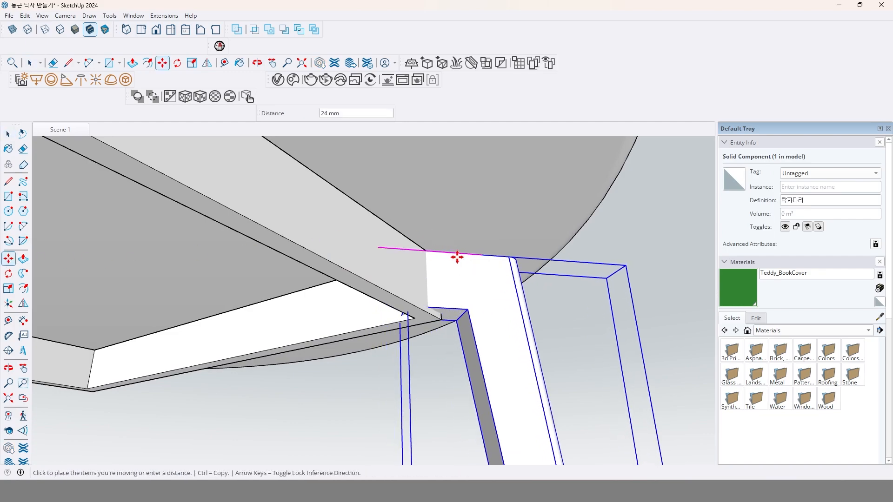
click(456, 256)
text(30)
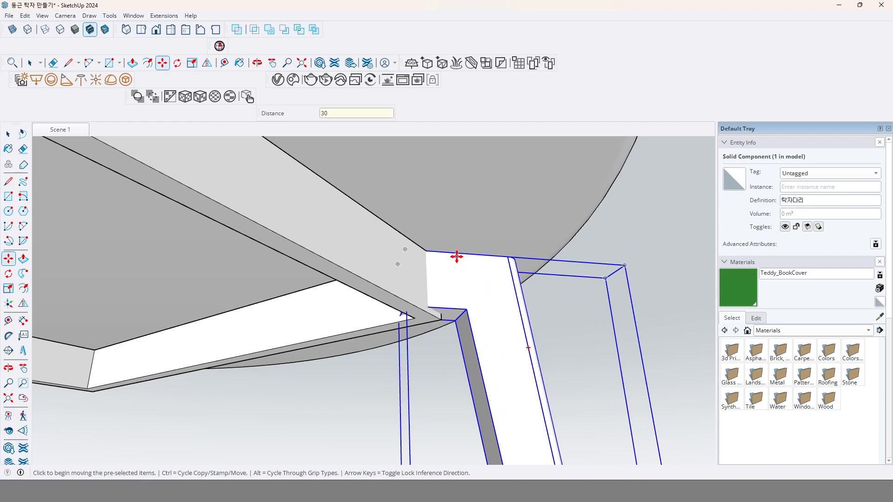
key(Return)
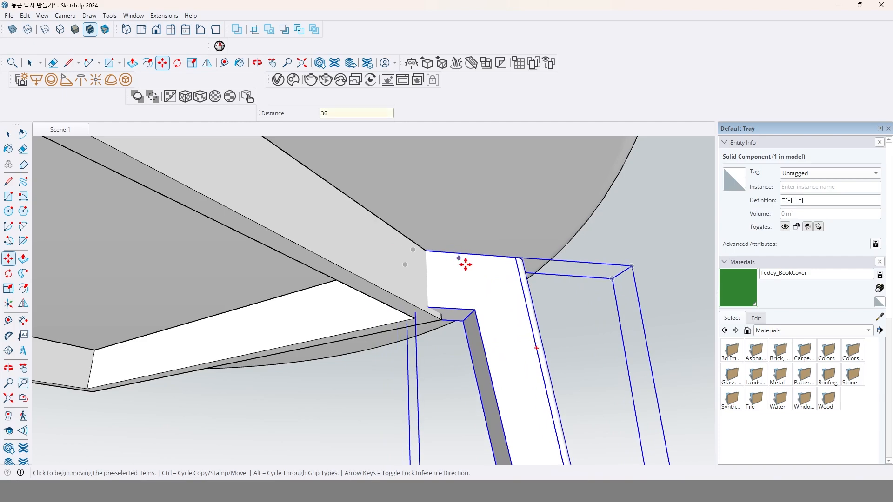
Reduce the leg's outward move distance to 20 mm, followed by 10 mm.
text(20)
key(Return)
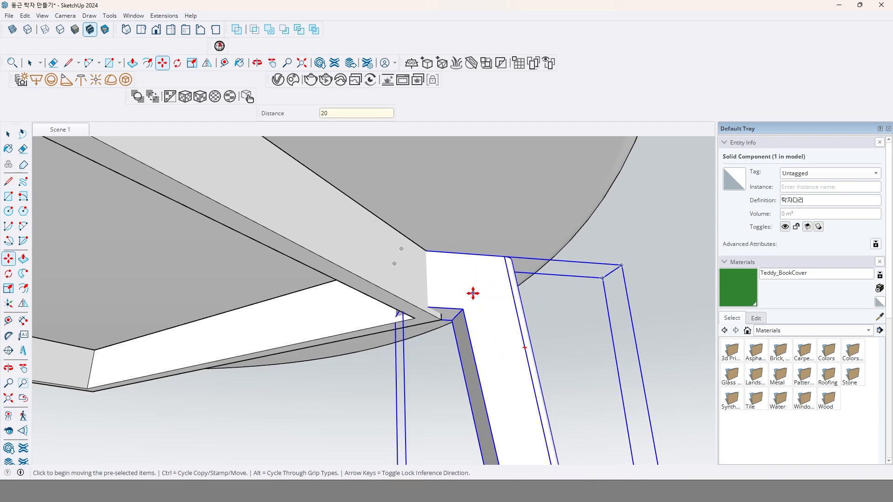
middle_drag(491, 313, 481, 337)
text(10)
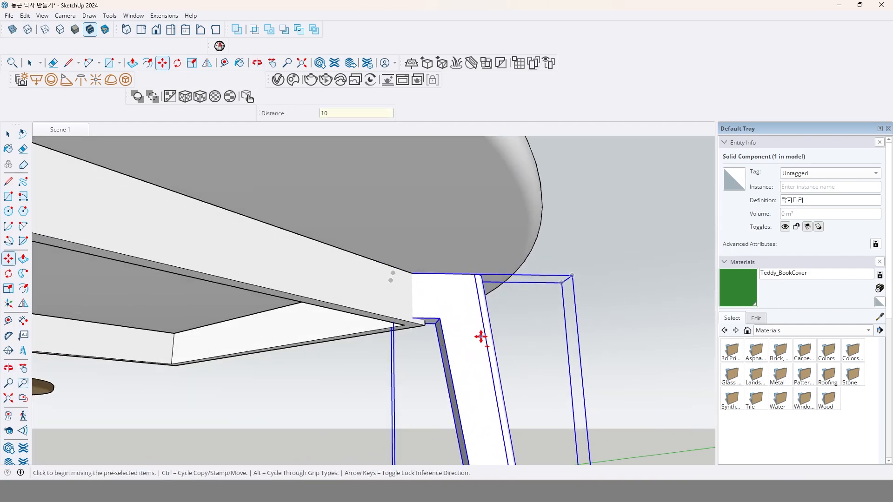
key(Return)
scroll(404, 327, up, 1)
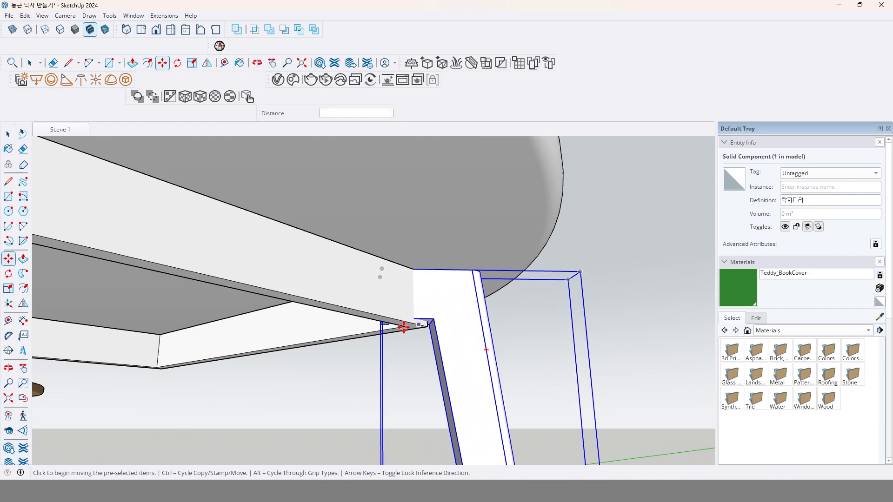
scroll(423, 328, down, 6)
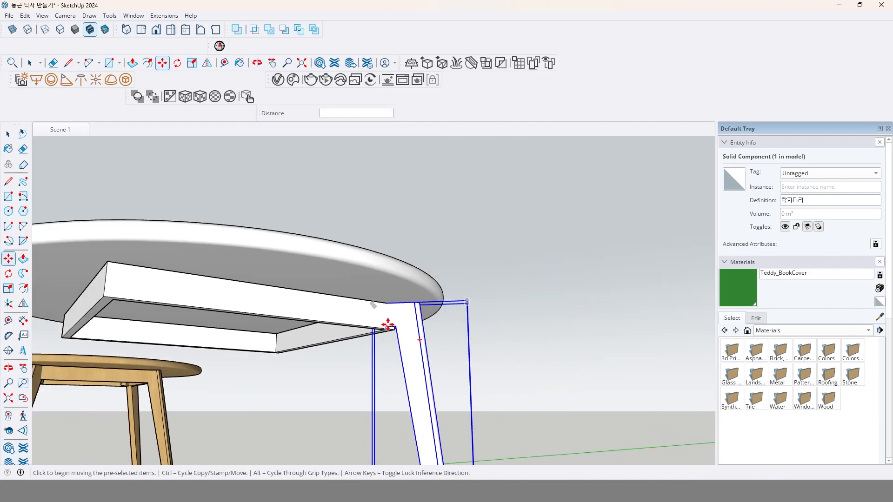
Make a rotated copy of the leg around the center of the round tabletop at an angle of 90 degrees.
middle_drag(387, 319, 413, 303)
key(q)
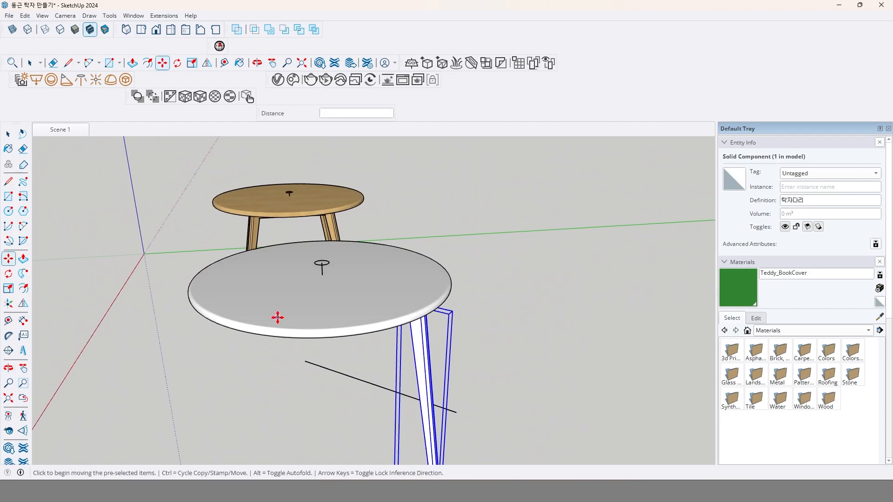
click(322, 275)
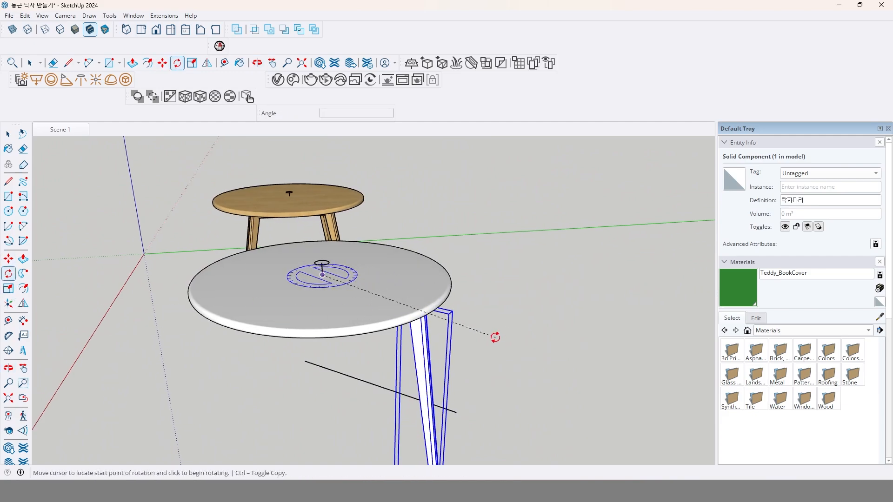
click(521, 263)
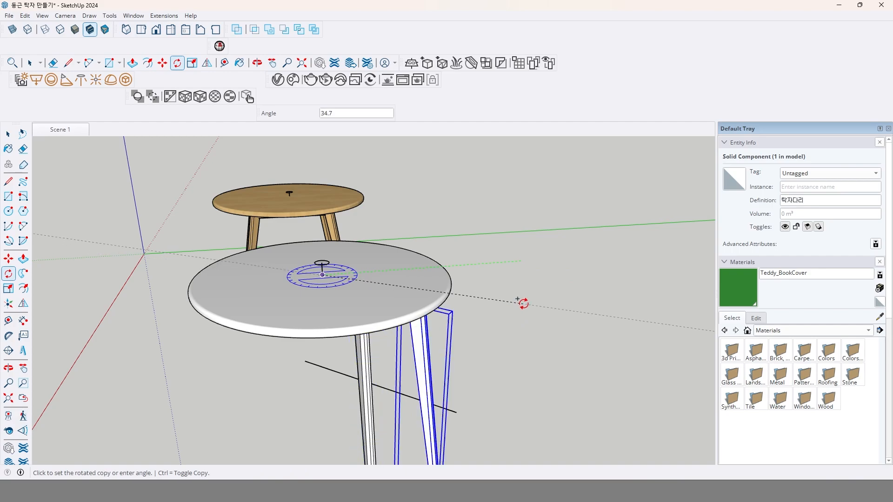
key(ctrl)
click(516, 326)
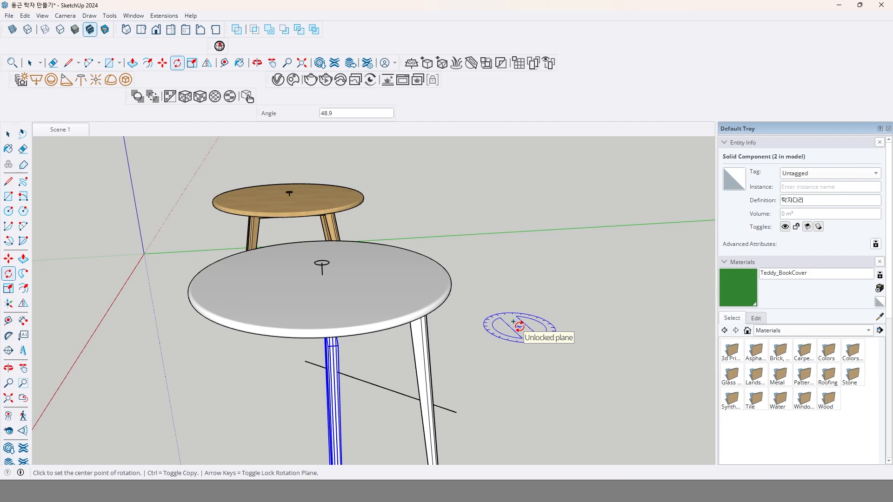
text(90)
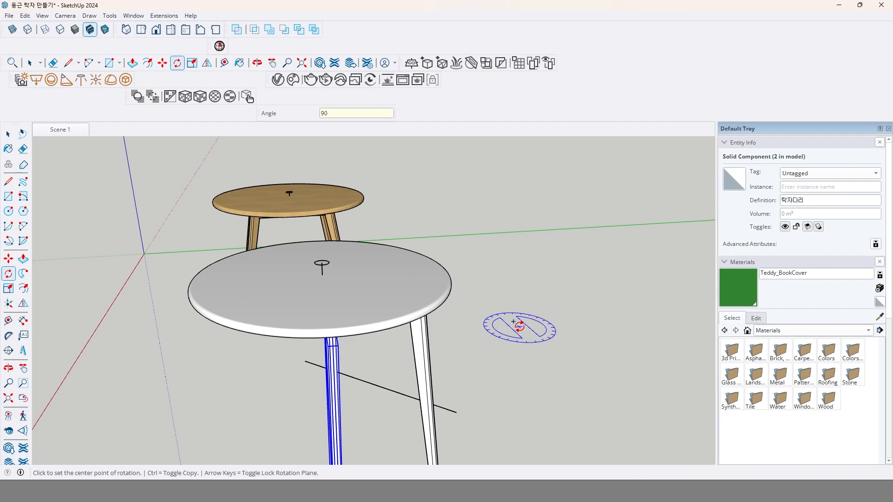
key(Return)
Multiply the rotated leg copy by 3 so every corner of the apron frame gets a leg.
middle_drag(428, 369, 468, 281)
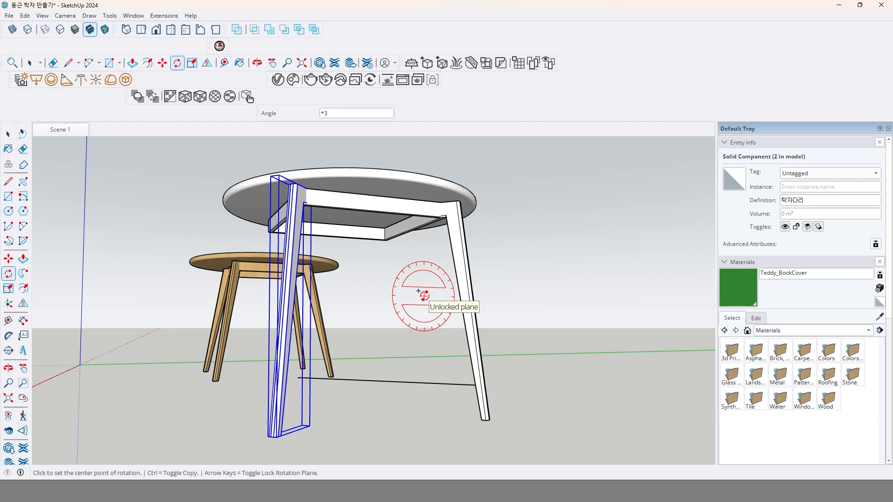
text(*3)
key(Return)
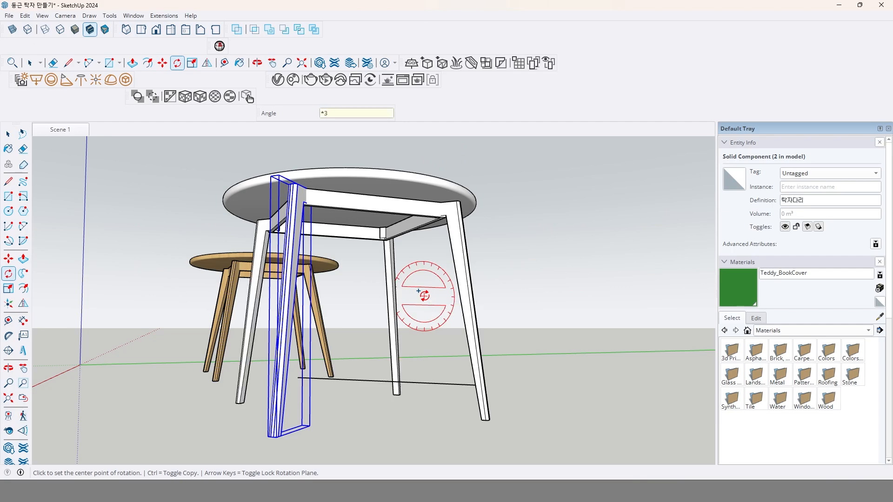
Delete the leftover line lying on the ground beneath the new table.
mouse_move(389, 313)
middle_down()
mouse_move(393, 261)
mouse_move(475, 235)
mouse_move(376, 303)
middle_up()
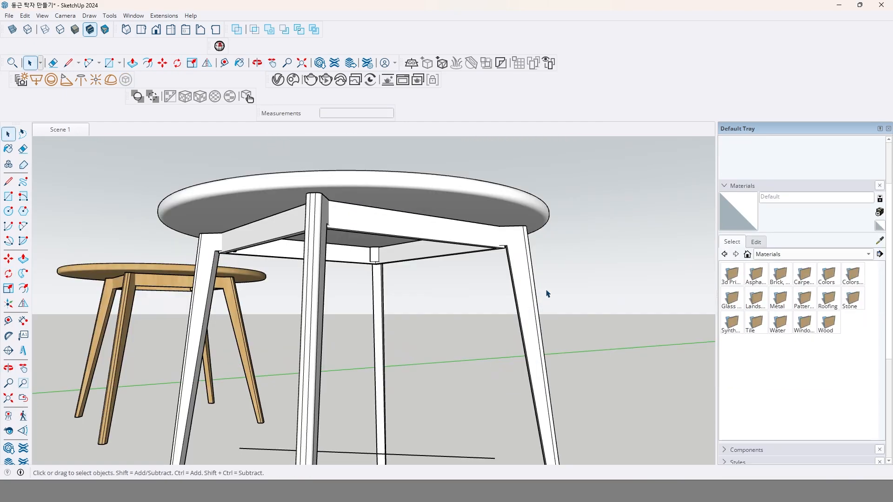
scroll(544, 295, down, 2)
middle_drag(543, 297, 502, 335)
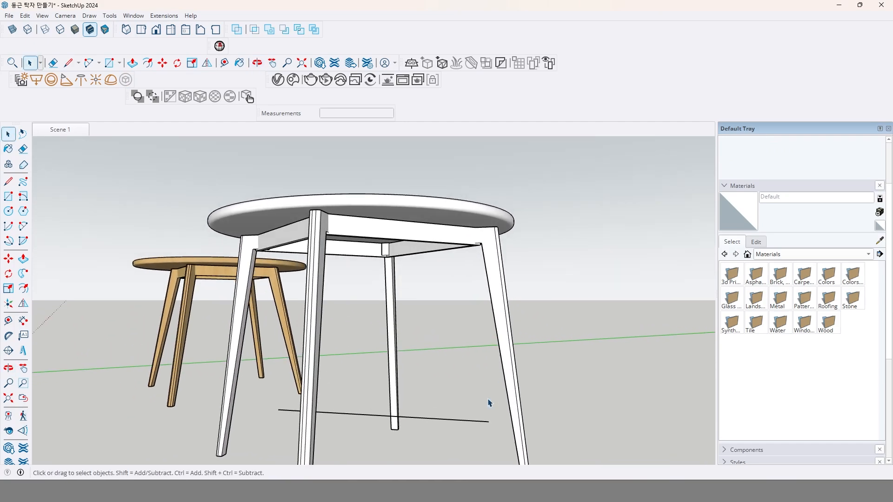
click(446, 418)
key(Delete)
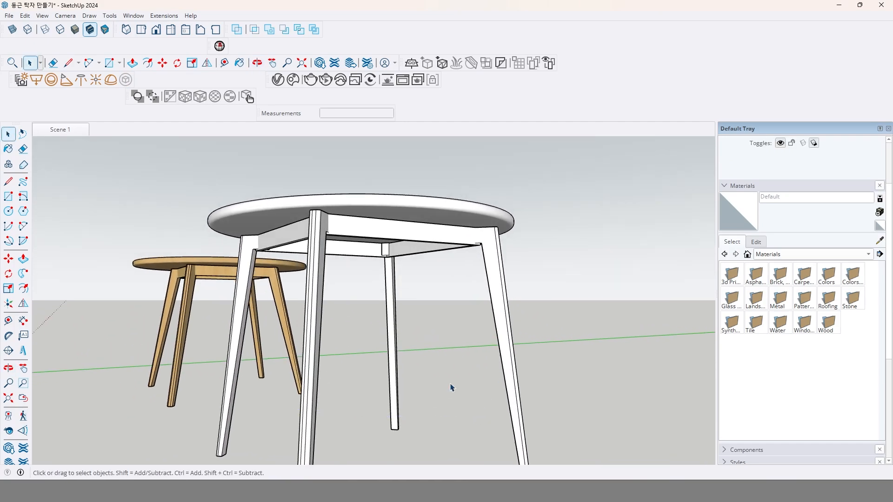
Select the new table's top, apron frame and all four legs together.
middle_drag(421, 338, 445, 340)
scroll(390, 391, down, 3)
scroll(445, 339, up, 4)
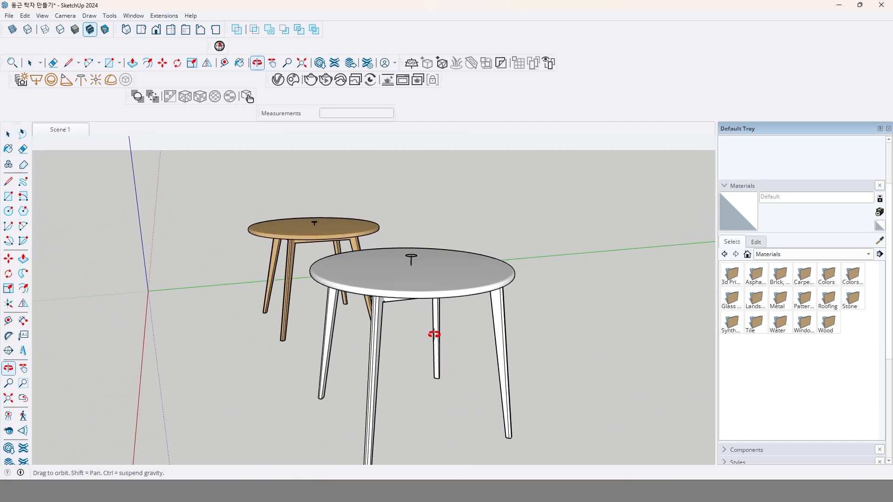
key(space)
scroll(438, 277, up, 3)
mouse_move(438, 278)
middle_down()
mouse_move(424, 291)
mouse_move(449, 239)
mouse_move(451, 285)
middle_up()
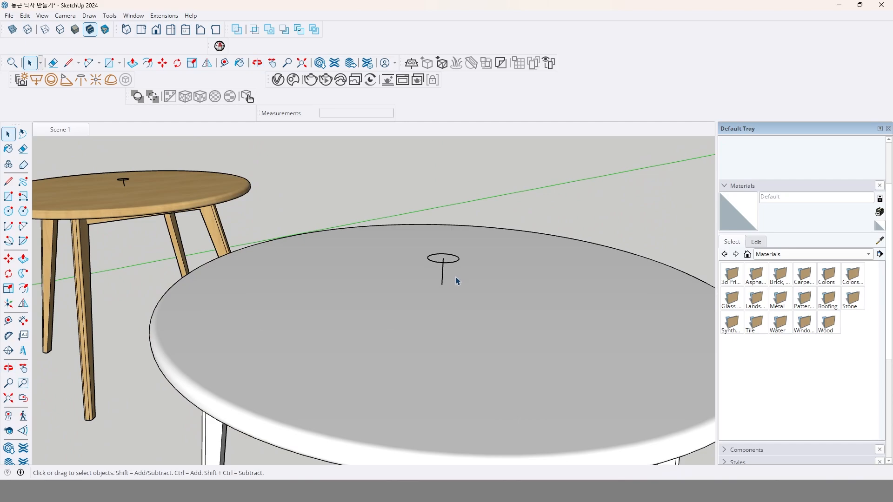
scroll(454, 282, down, 3)
click(534, 370)
middle_drag(535, 371, 562, 316)
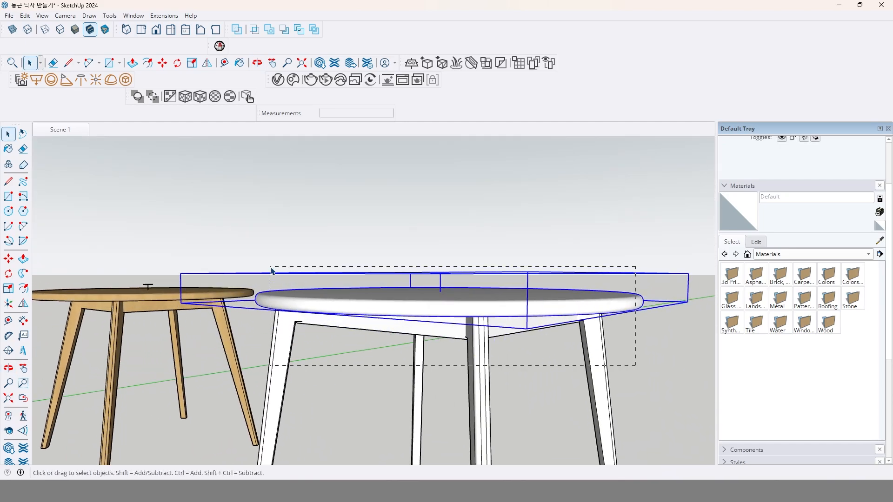
drag(271, 271, 272, 270)
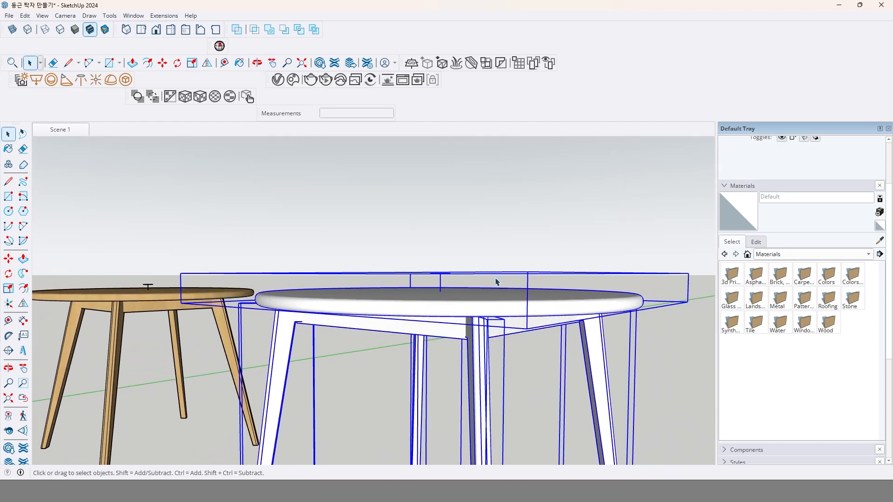
Create a light orange material named 탁자, paint the selected table with it, and clear the selection.
click(879, 226)
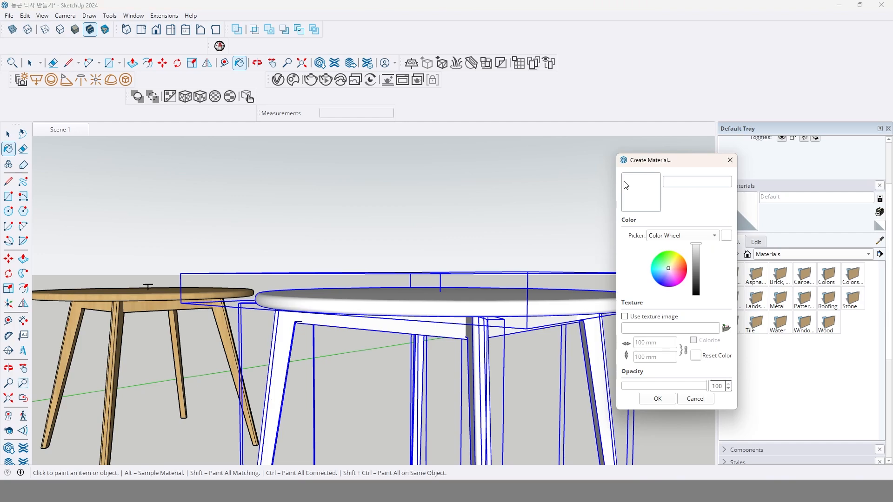
click(676, 263)
click(656, 398)
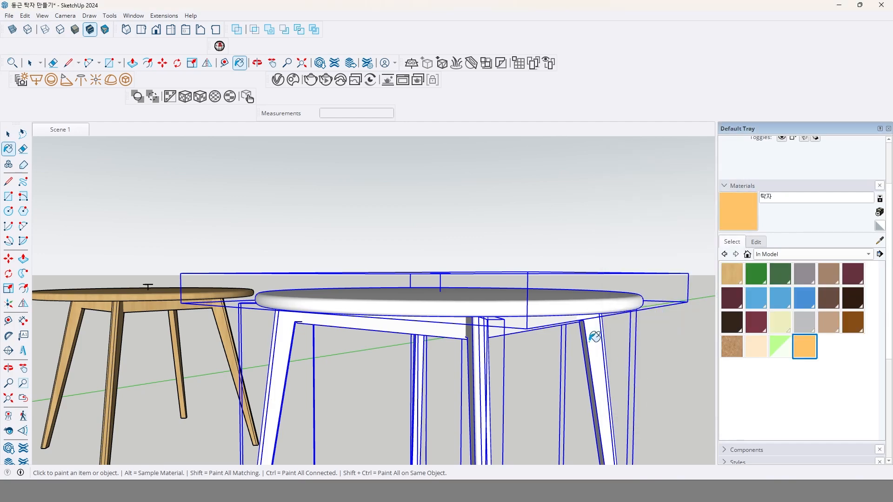
click(593, 334)
mouse_move(593, 333)
middle_down()
mouse_move(559, 378)
mouse_move(525, 366)
mouse_move(549, 340)
middle_up()
scroll(560, 378, down, 1)
key(space)
click(598, 289)
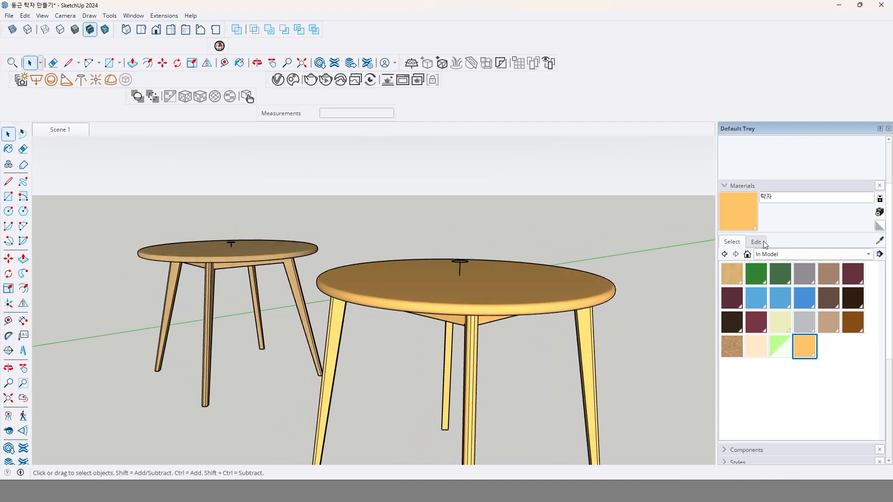
Give the 탁자 material the texture image 135_Beech fine wood PBR texture-seamless.jpg from the map folder.
click(764, 243)
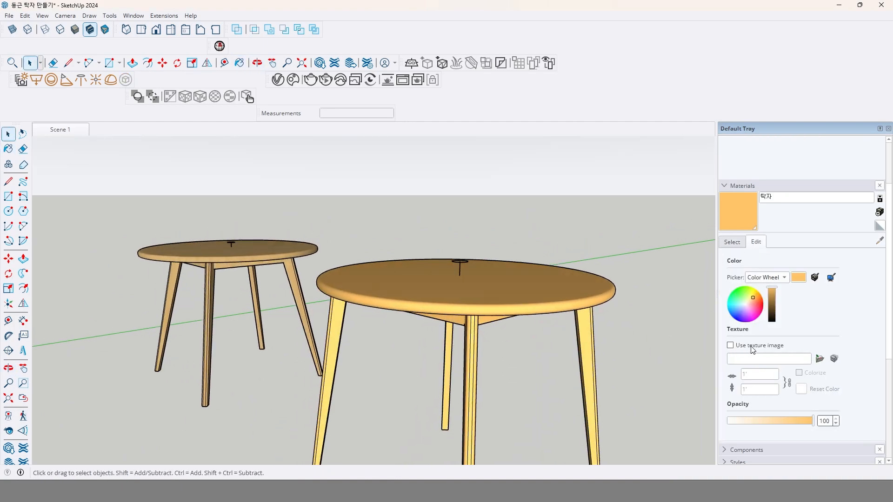
click(750, 345)
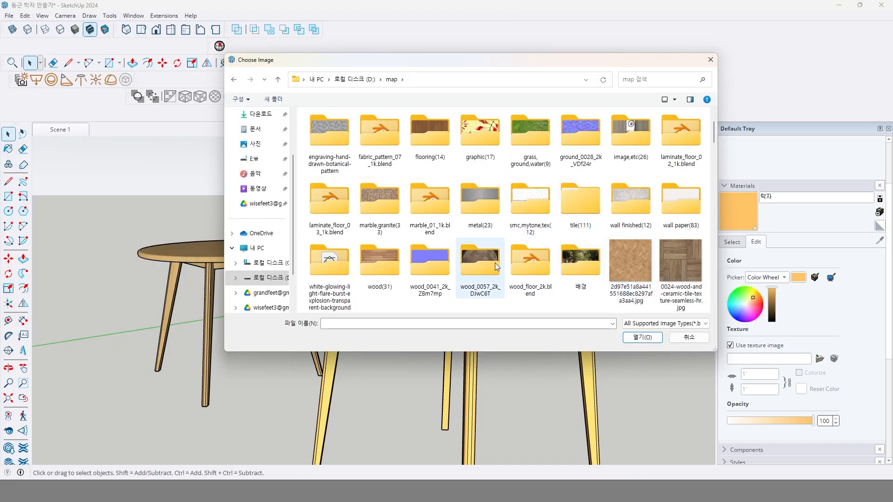
scroll(530, 265, down, 3)
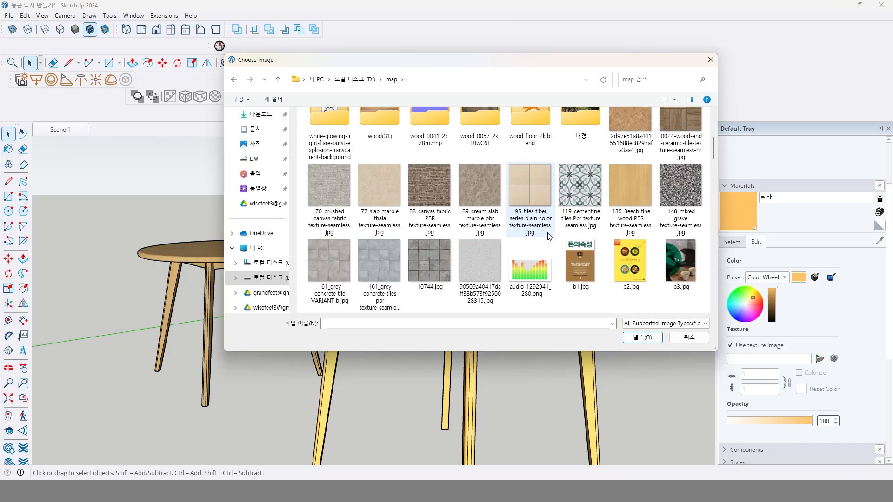
click(630, 192)
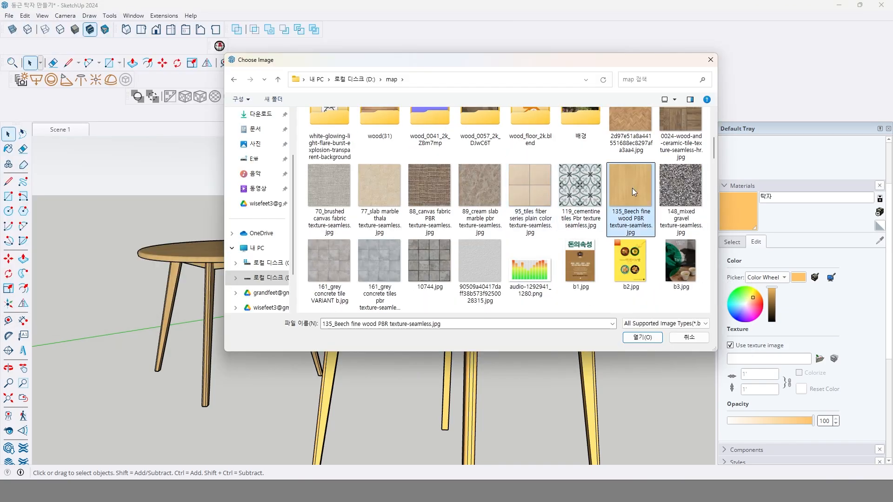
click(647, 337)
mouse_move(492, 300)
middle_down()
mouse_move(463, 331)
mouse_move(486, 324)
mouse_move(484, 299)
mouse_move(500, 285)
mouse_move(502, 305)
mouse_move(454, 307)
mouse_move(496, 301)
mouse_move(472, 293)
mouse_move(470, 304)
mouse_move(490, 311)
mouse_move(483, 295)
mouse_move(494, 304)
middle_up()
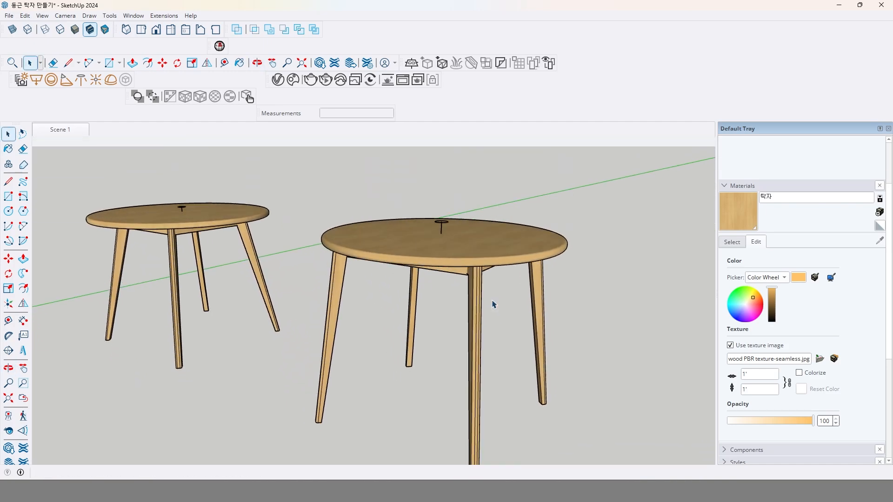